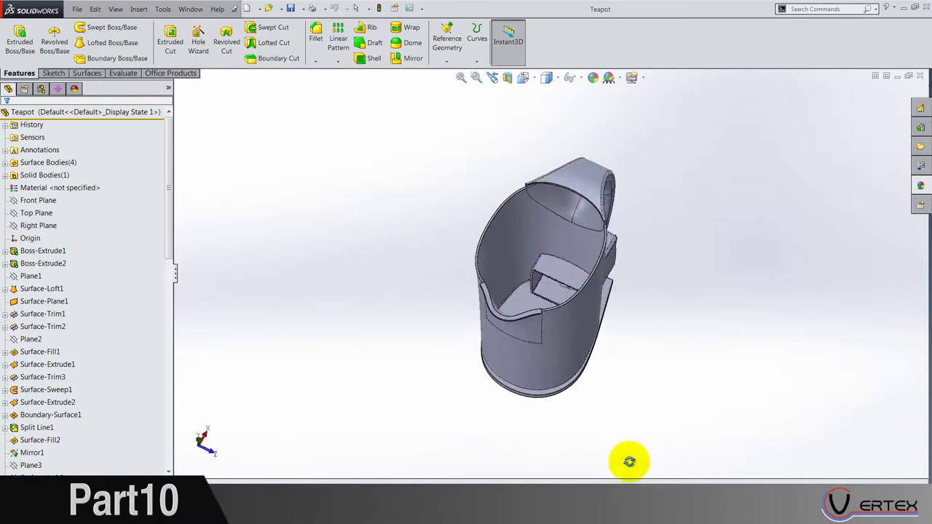
Step: Start a sketch on the narrow rim face of the box-shaped extrusion inside the teapot body
scroll(546, 277, "down", 10)
scroll(472, 309, "down", 3)
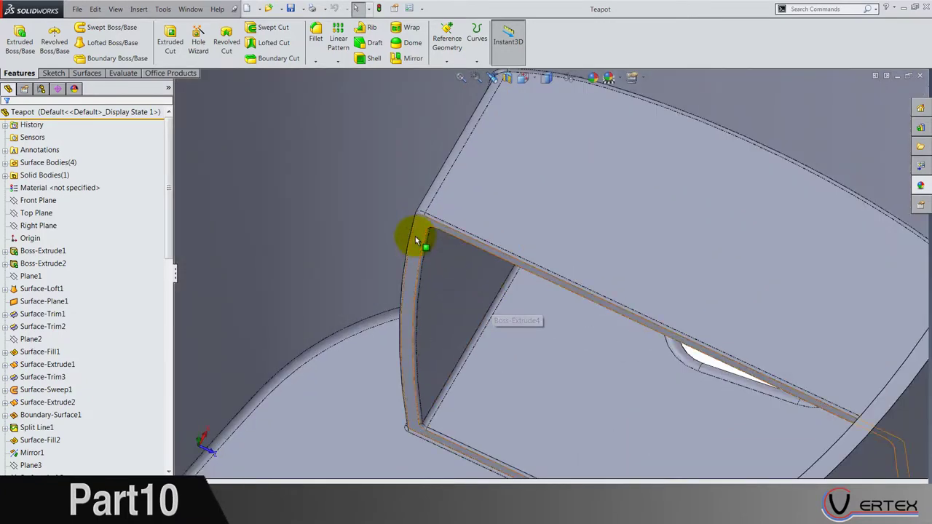
right_click(416, 240)
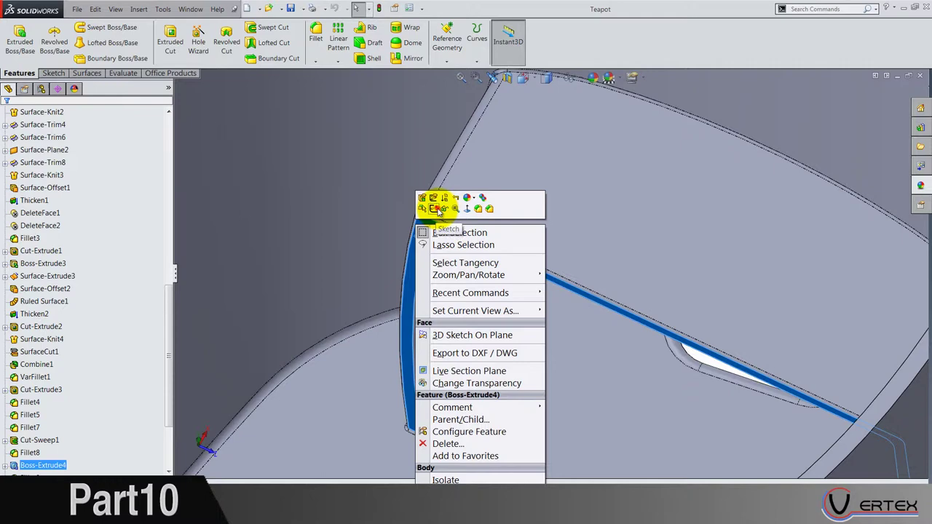
left_click(438, 210)
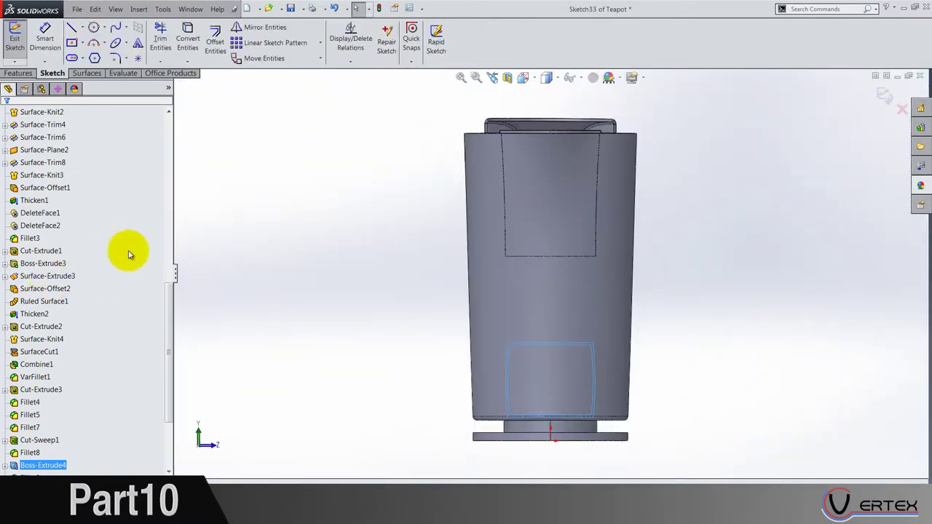
scroll(102, 253, "up", 15)
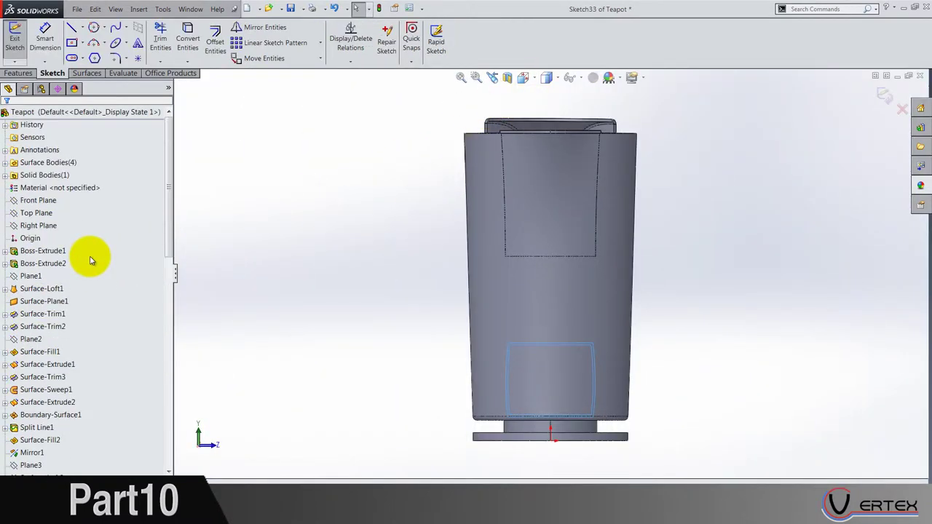
left_click(46, 228)
left_click(302, 260)
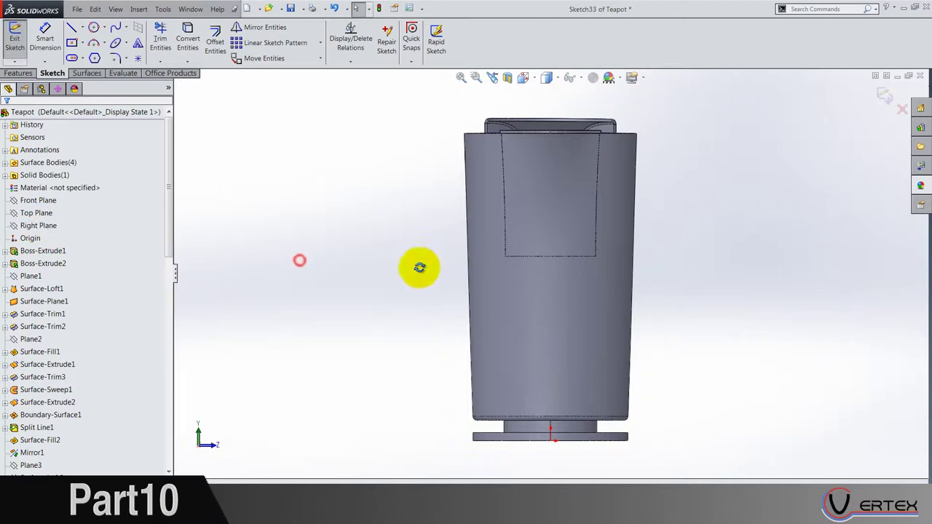
Step: Convert Sketch30, the profile of Boss-Extrude4, into entities of the current sketch
middle_click_drag(420, 266, 569, 269)
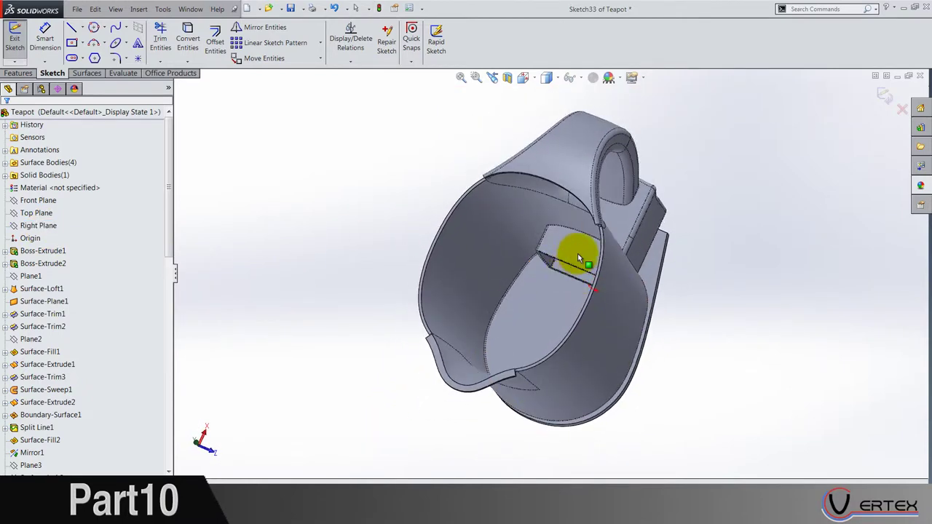
scroll(577, 253, "down", 5)
left_click(555, 259)
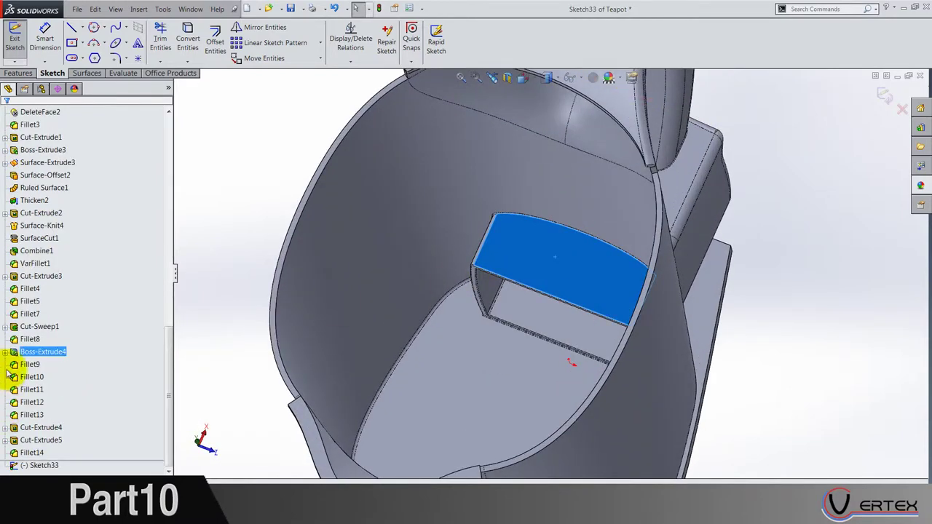
left_click(6, 352)
left_click(44, 364)
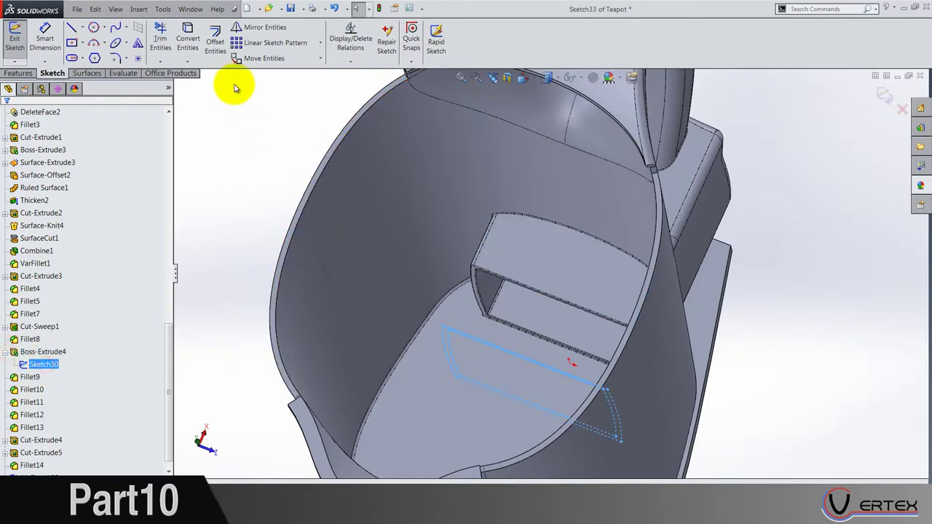
left_click(195, 50)
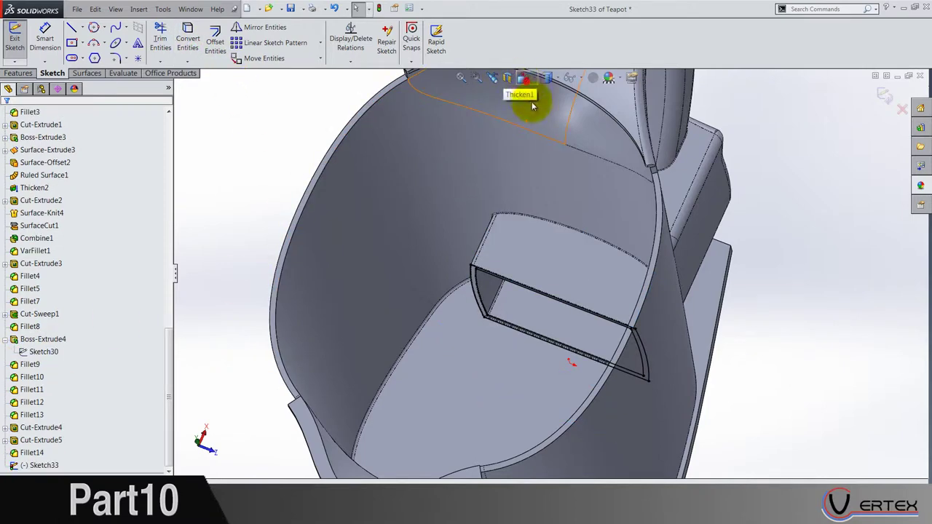
Step: Show the teapot in the left view with wireframe display
key("ctrl+3")
scroll(539, 402, "down", 5)
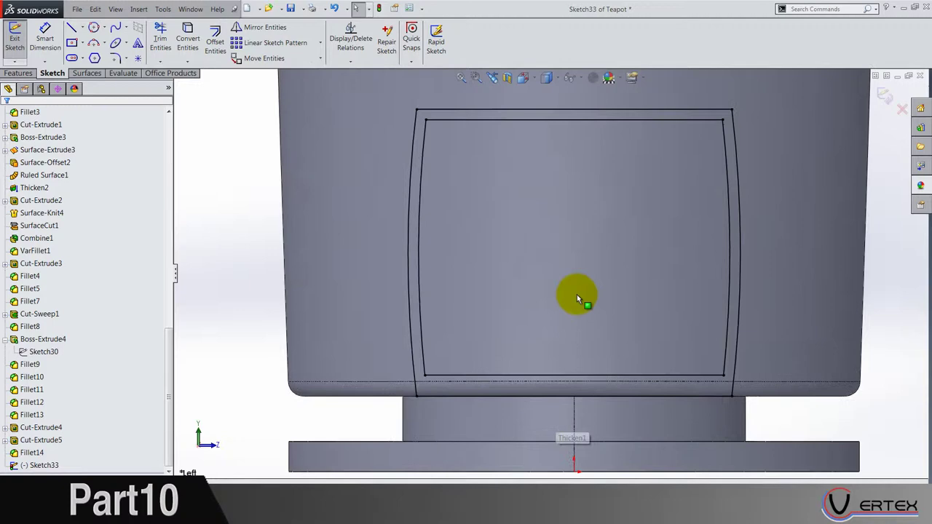
scroll(577, 294, "up", 3)
scroll(579, 217, "down", 1)
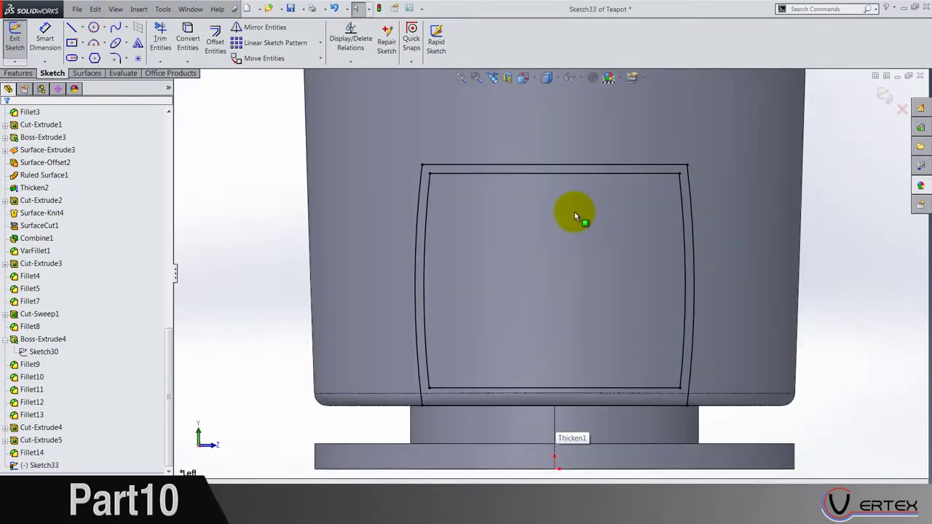
left_click(547, 77)
left_click(547, 160)
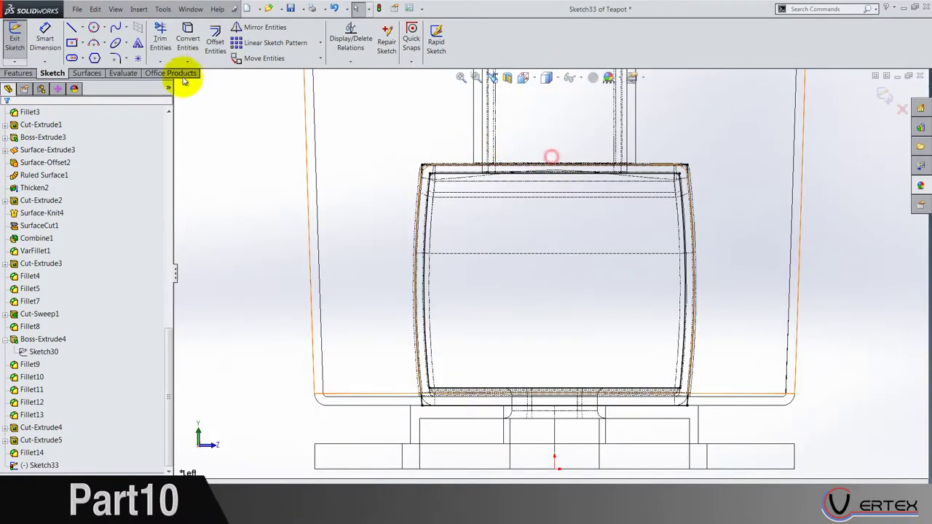
Step: Trim away the outer outline of the converted profile so the inner outline remains
left_click(161, 40)
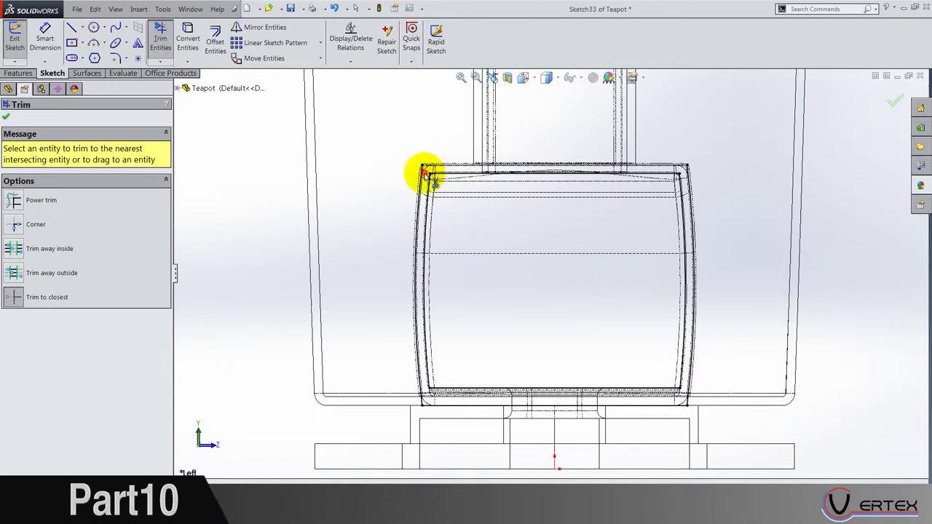
left_click(423, 175)
left_click(690, 185)
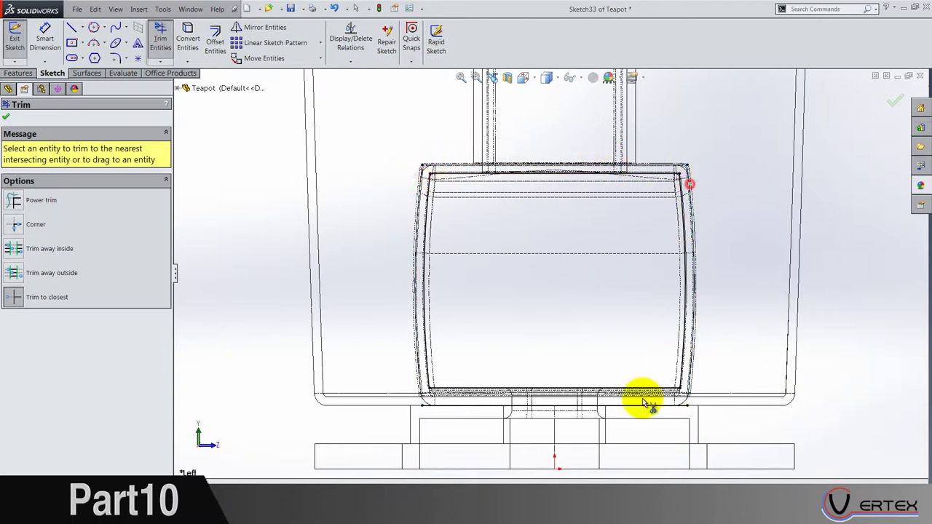
key("Escape")
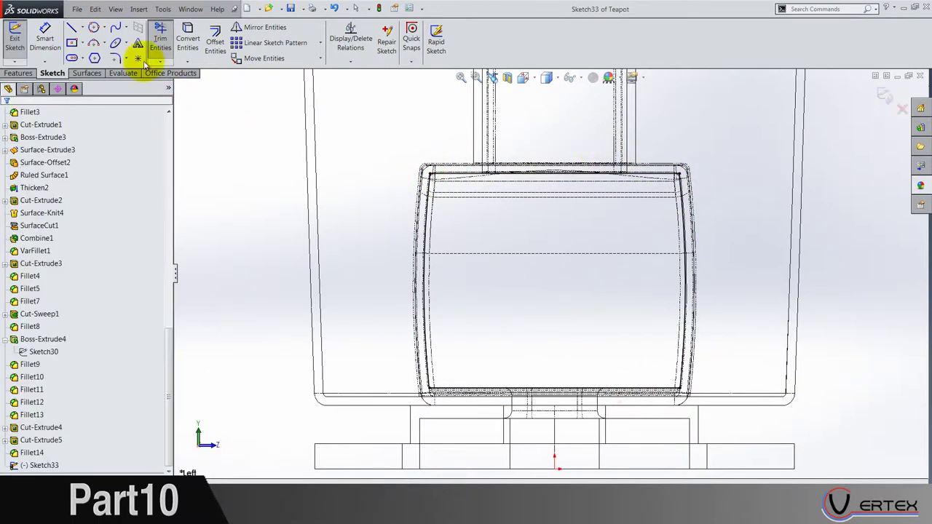
Step: Round all four corners of the inner outline with 1 mm sketch fillets
left_click(115, 57)
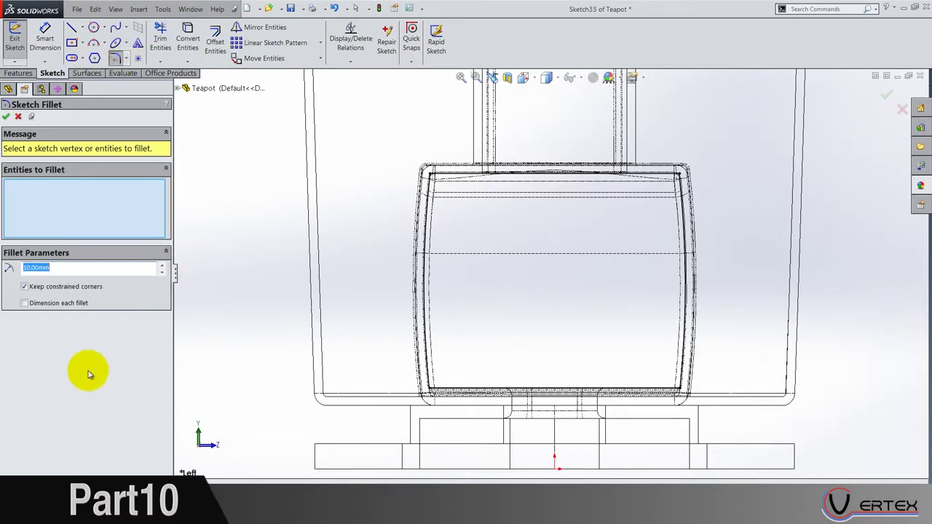
type("1")
key("Return")
left_click_drag(266, 129, 728, 415)
scroll(588, 295, "down", 2)
scroll(349, 131, "down", 5)
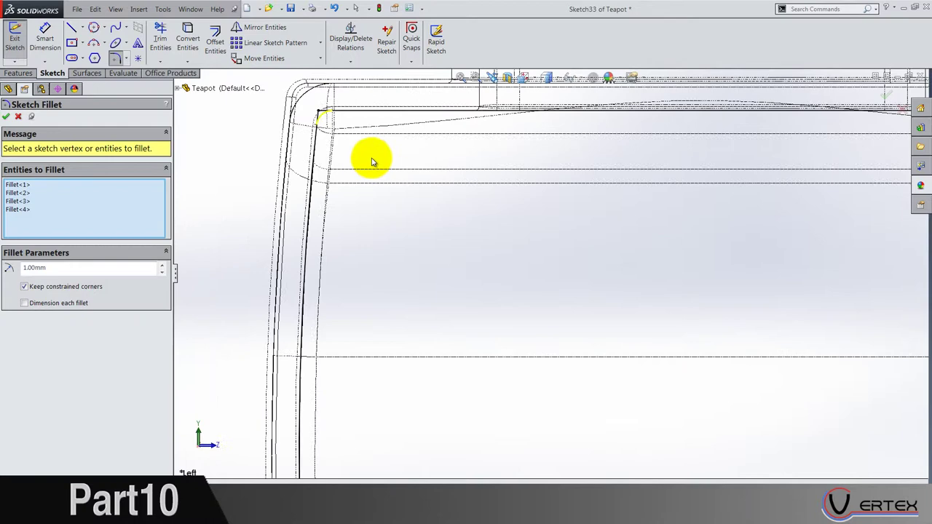
left_click(214, 40)
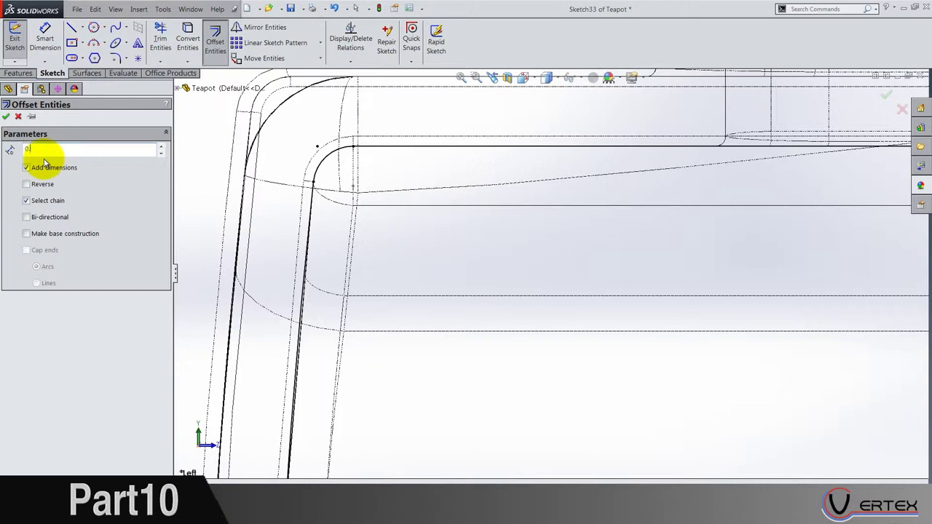
left_click(438, 146)
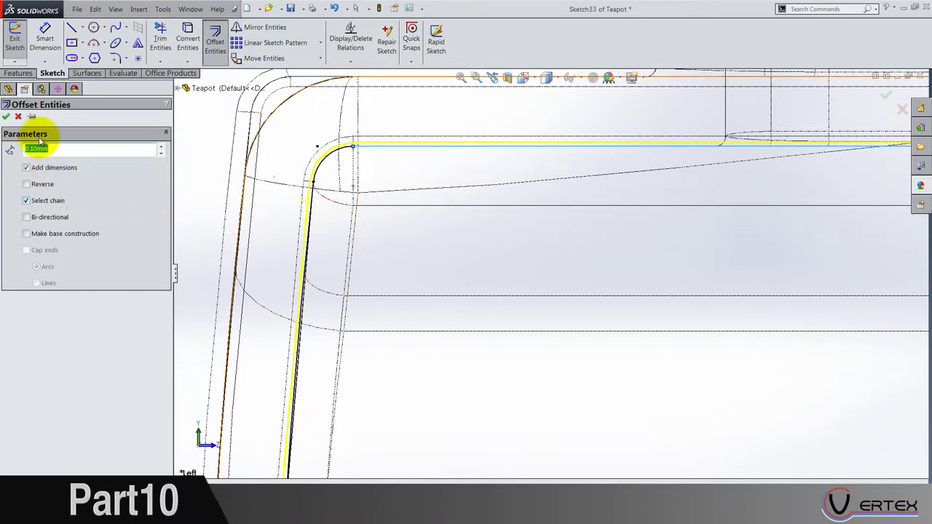
left_click(18, 117)
Step: Turn the entire filleted inner outline into construction geometry
scroll(620, 217, "up", 6)
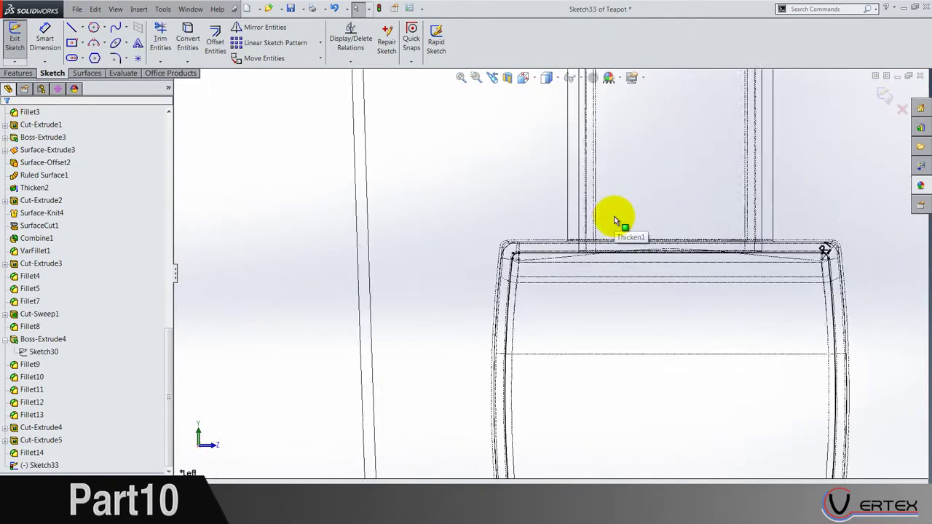
mouse_move(412, 207)
left_mouse_down()
mouse_move(851, 369)
mouse_move(853, 444)
left_mouse_up()
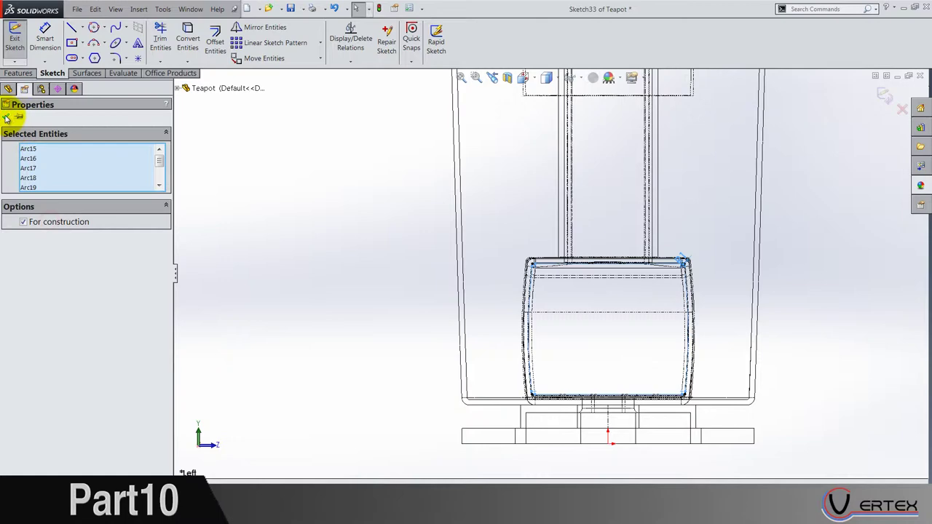
left_click(7, 118)
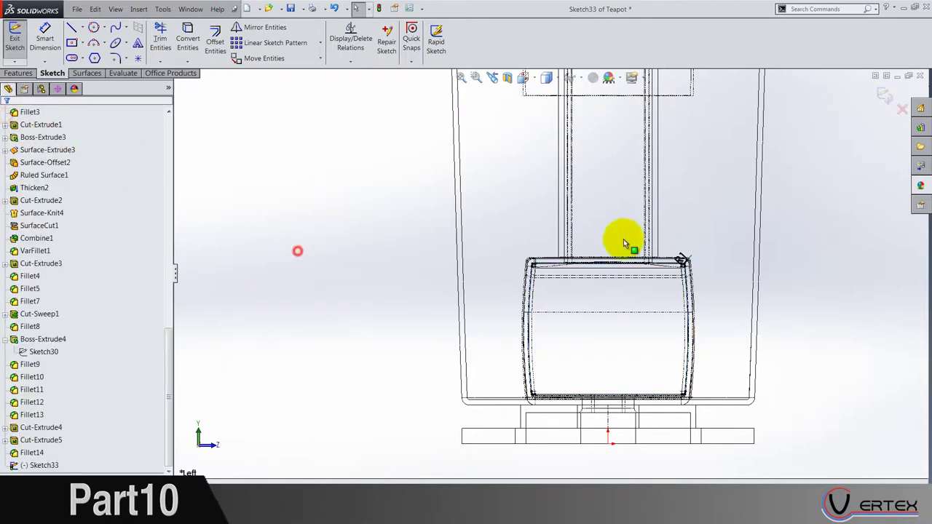
key("Escape")
scroll(538, 267, "down", 10)
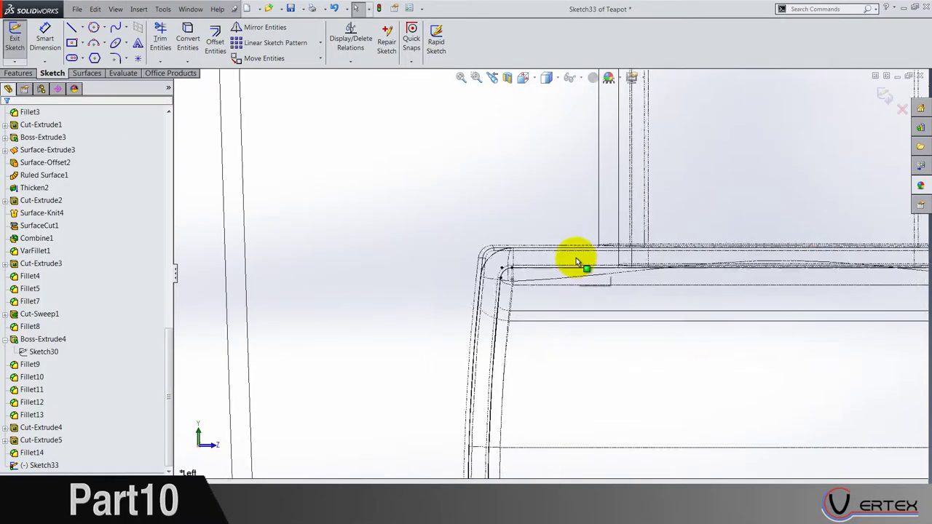
left_click(216, 52)
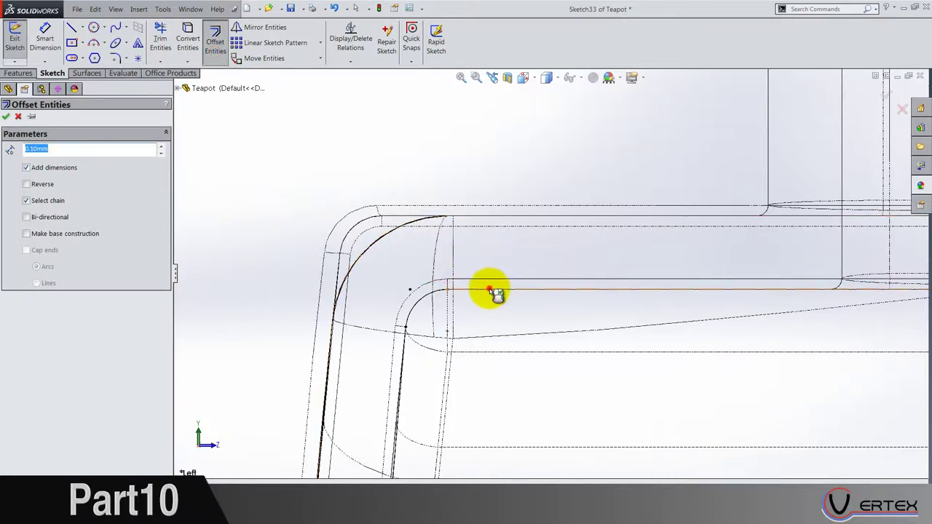
left_click(25, 186)
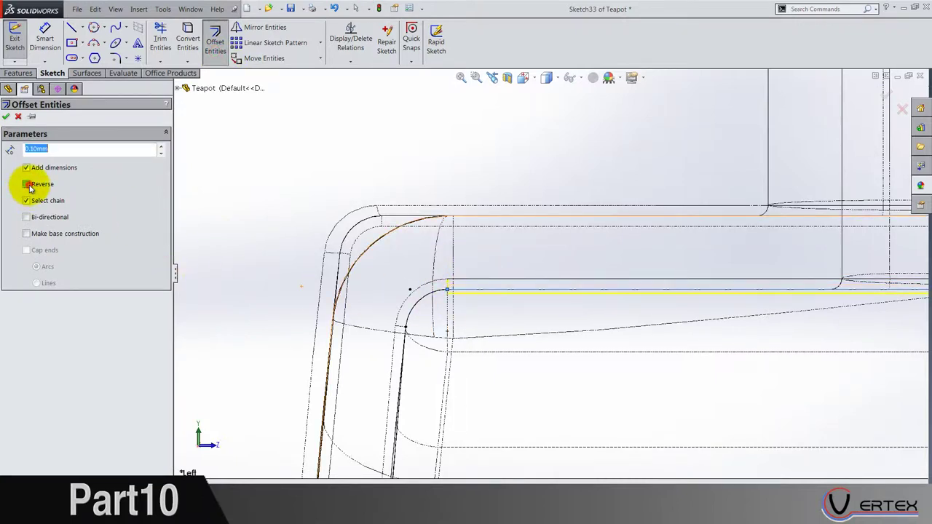
left_click(19, 118)
Step: Select the whole construction outline and offset it 0.10 mm inward
scroll(337, 238, "up", 10)
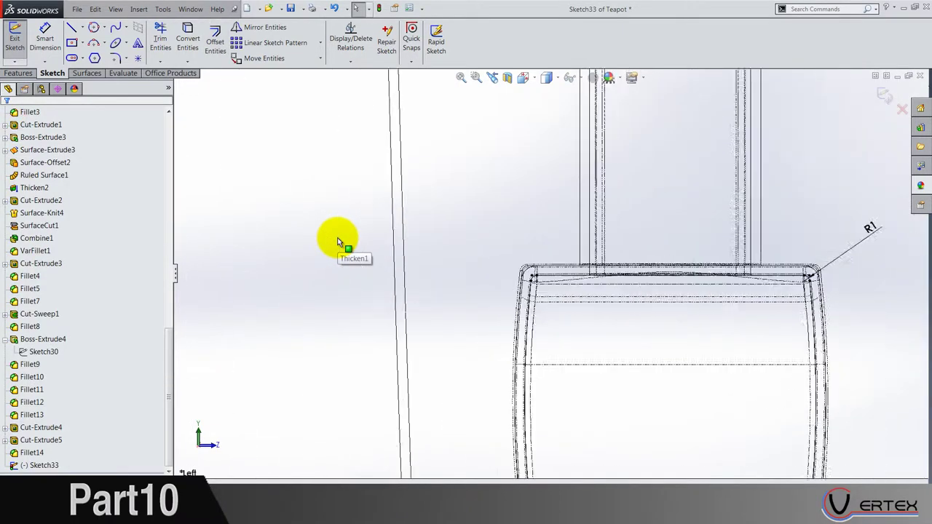
left_click(350, 225)
left_click_drag(350, 225, 797, 447)
scroll(557, 250, "down", 5)
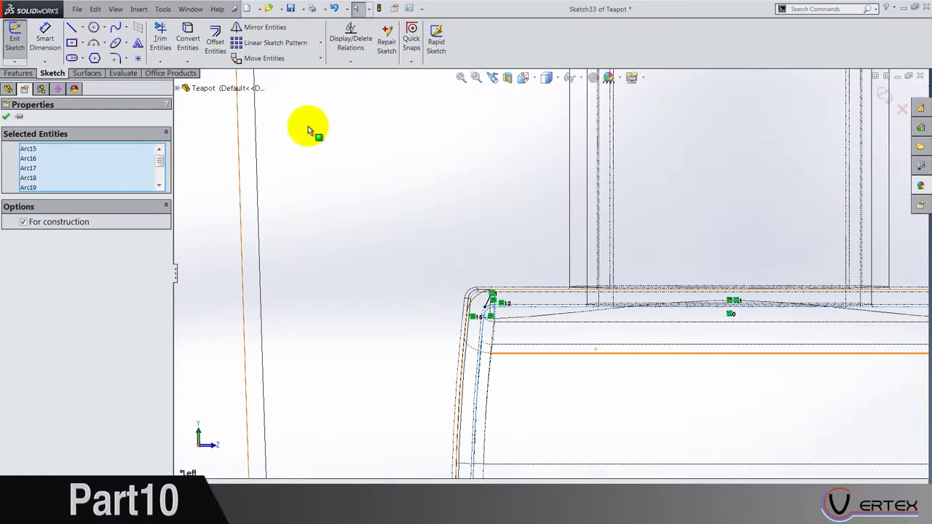
left_click(215, 45)
scroll(499, 313, "down", 5)
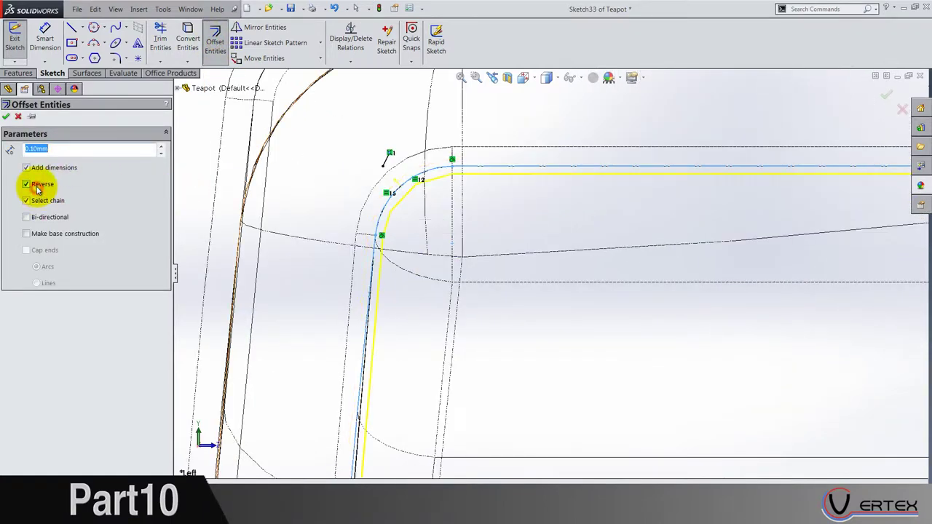
left_click(330, 254)
Step: Offset the new solid outline a further 0.75 mm inward as a chain
left_click(210, 47)
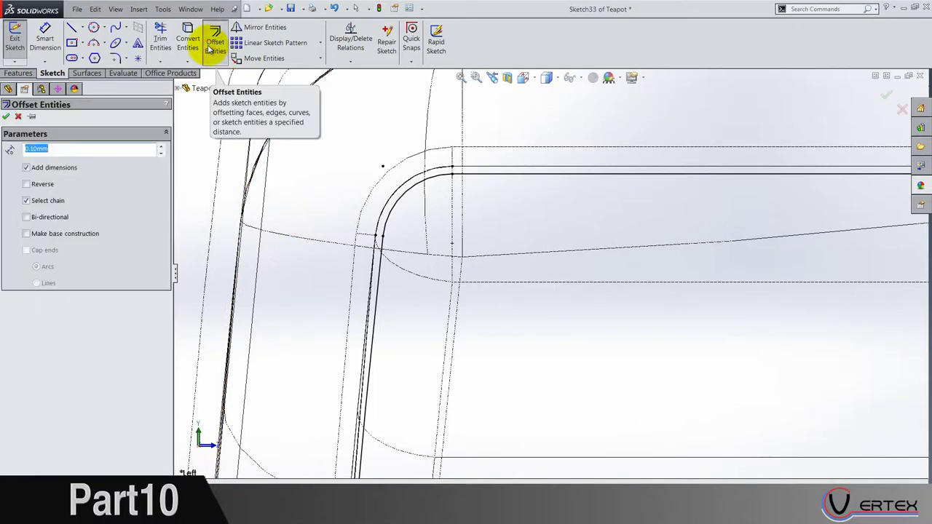
type("0.75")
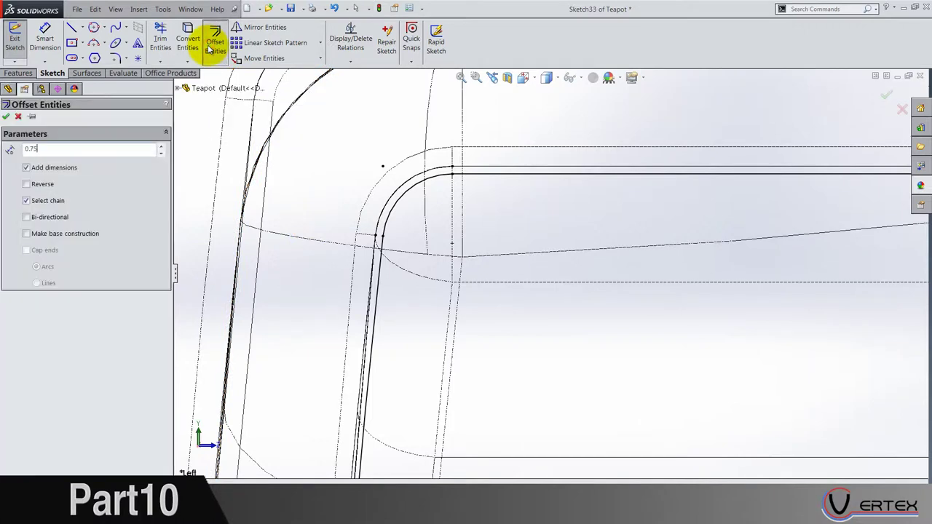
left_click(561, 176)
left_click(38, 188)
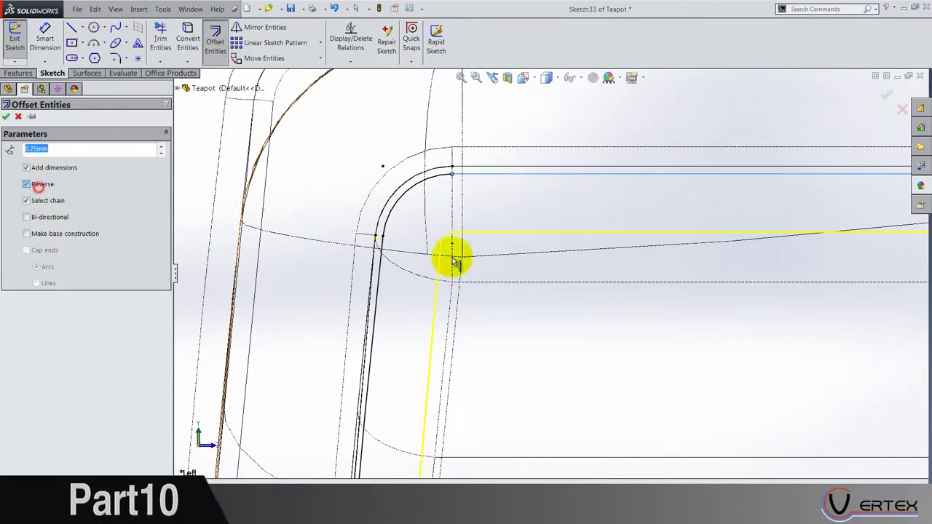
key("Return")
scroll(592, 258, "up", 4)
scroll(593, 258, "up", 3)
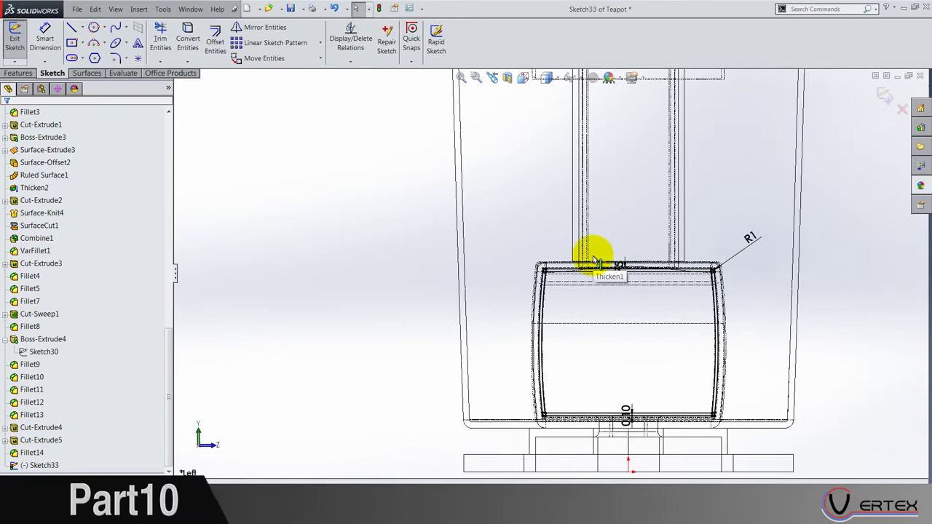
scroll(561, 389, "down", 5)
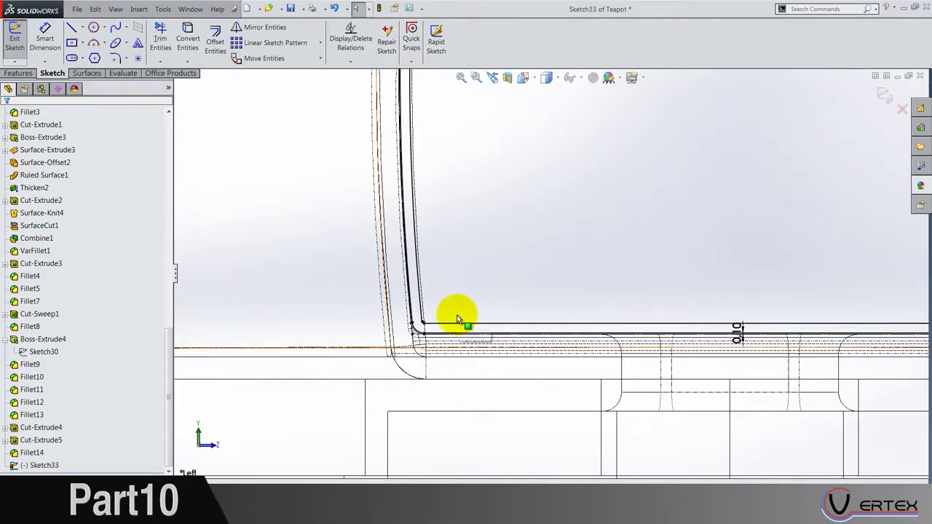
scroll(457, 319, "up", 2)
scroll(471, 276, "down", 3)
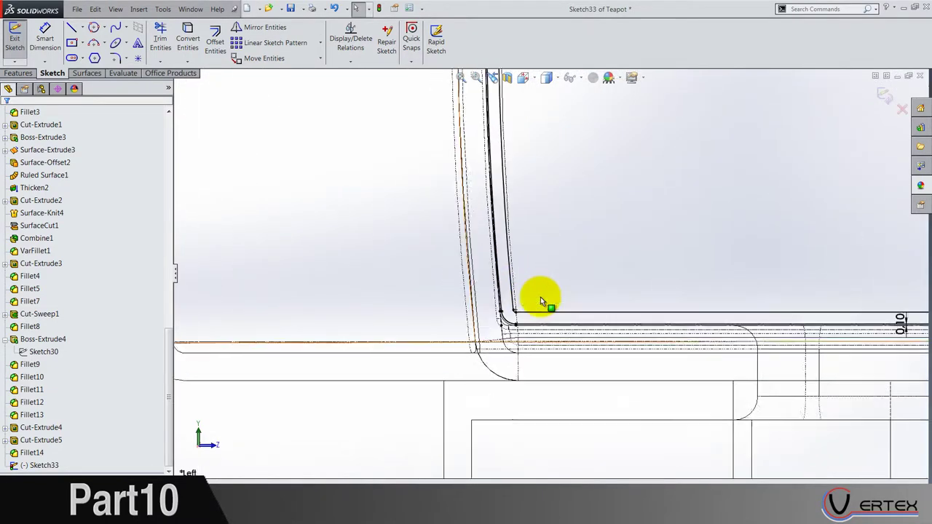
scroll(540, 297, "up", 2)
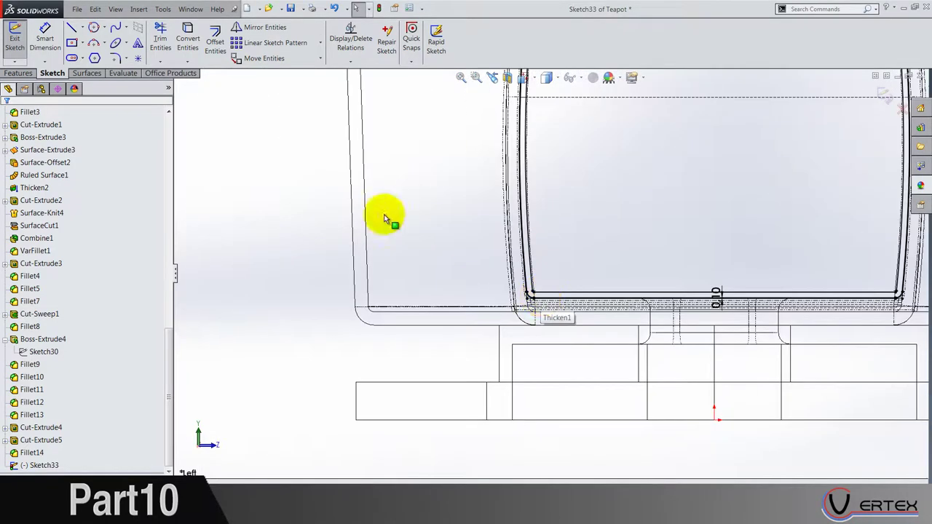
Step: Draw a horizontal line about 67.76 mm long across the lower part of the profile, extending past both side walls
left_click(441, 252)
scroll(738, 216, "up", 2)
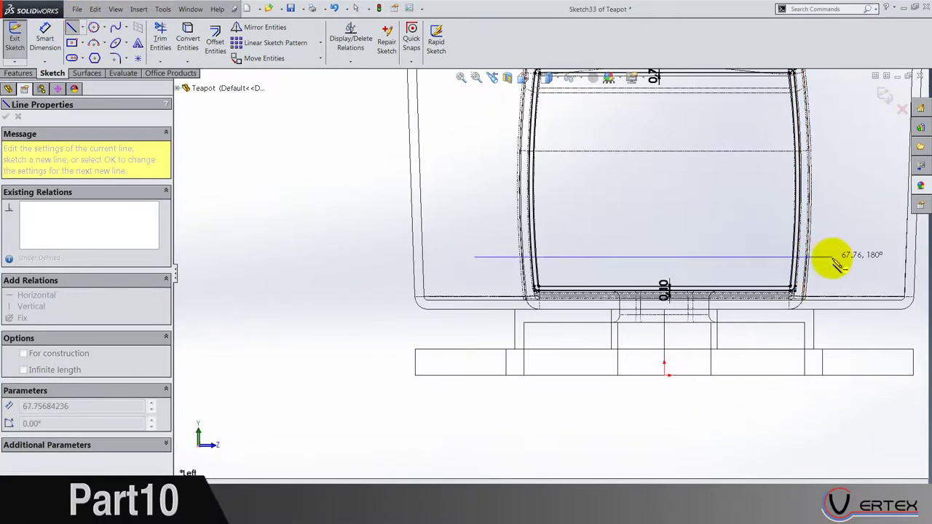
left_click(832, 258)
key("Escape")
Step: Delete the bottom lines of the two offset outlines and their fillet arcs at the lower-left corner
scroll(697, 264, "down", 1)
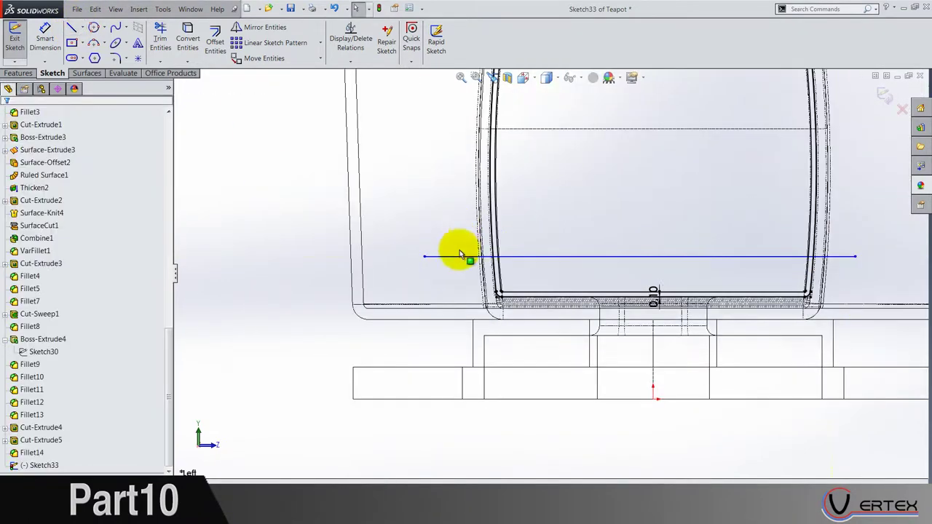
scroll(607, 281, "down", 2)
left_click(574, 302)
key("Escape")
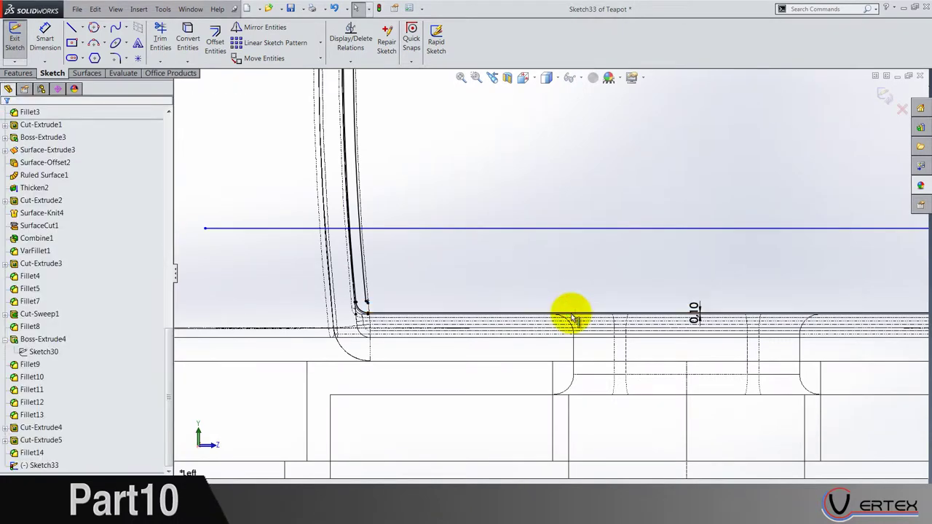
scroll(393, 315, "down", 2)
scroll(393, 315, "down", 3)
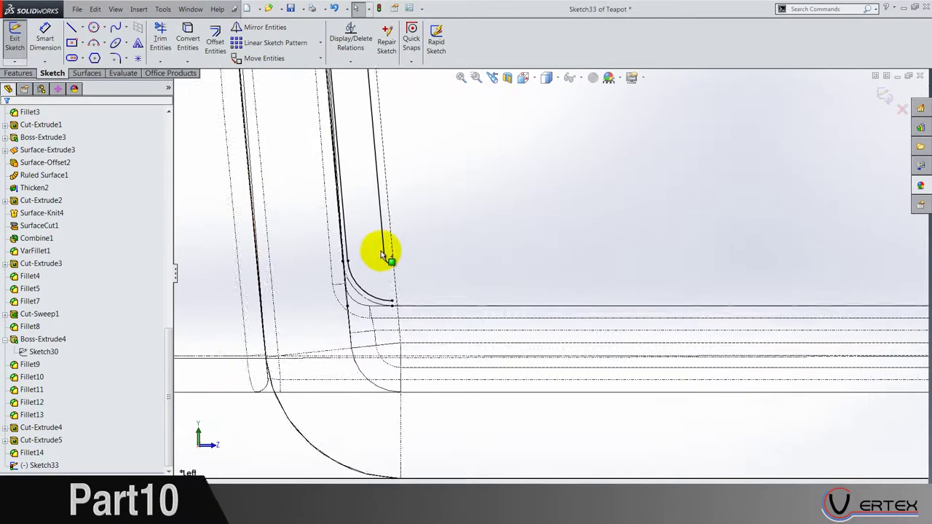
left_click(428, 280)
key("Delete")
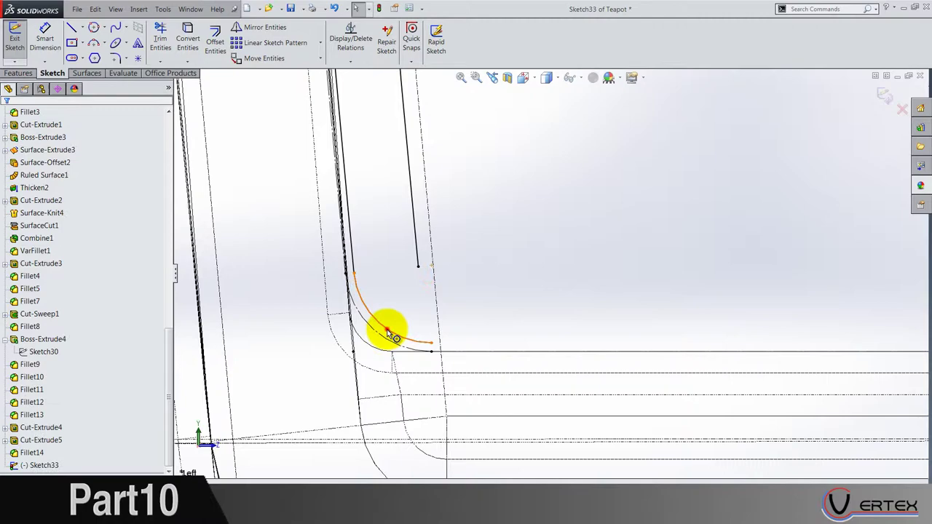
left_click(389, 332)
key("Delete")
Step: Delete the fillet arcs of both offset outlines at the lower-right corner
scroll(488, 293, "up", 4)
scroll(489, 293, "up", 2)
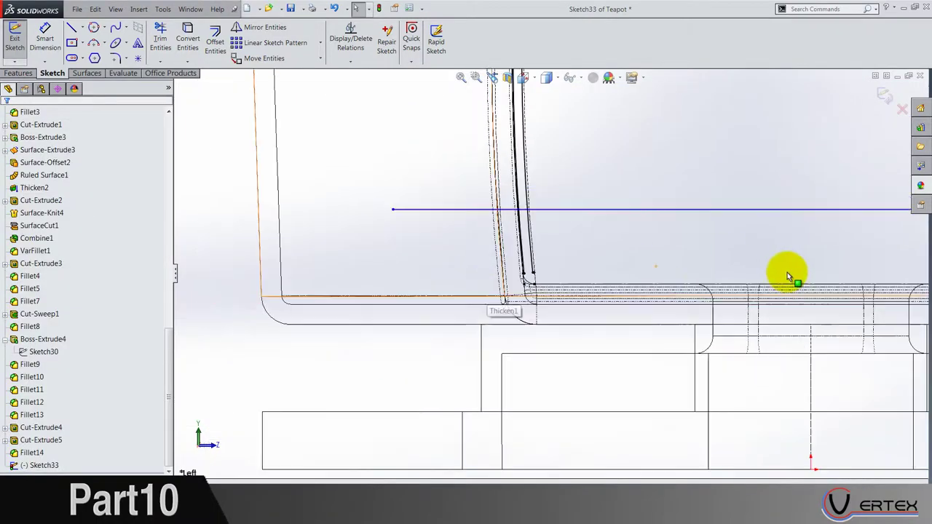
scroll(790, 275, "down", 3)
scroll(771, 313, "down", 2)
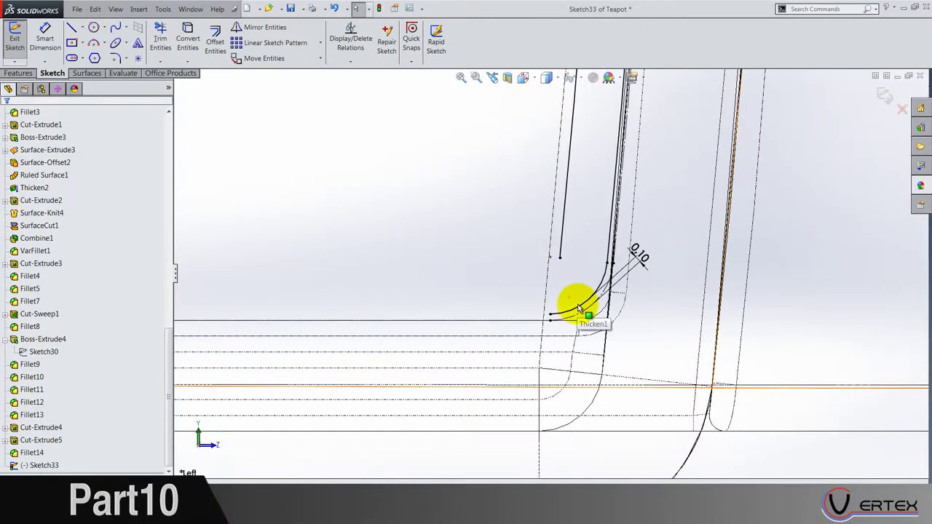
scroll(585, 300, "up", 4)
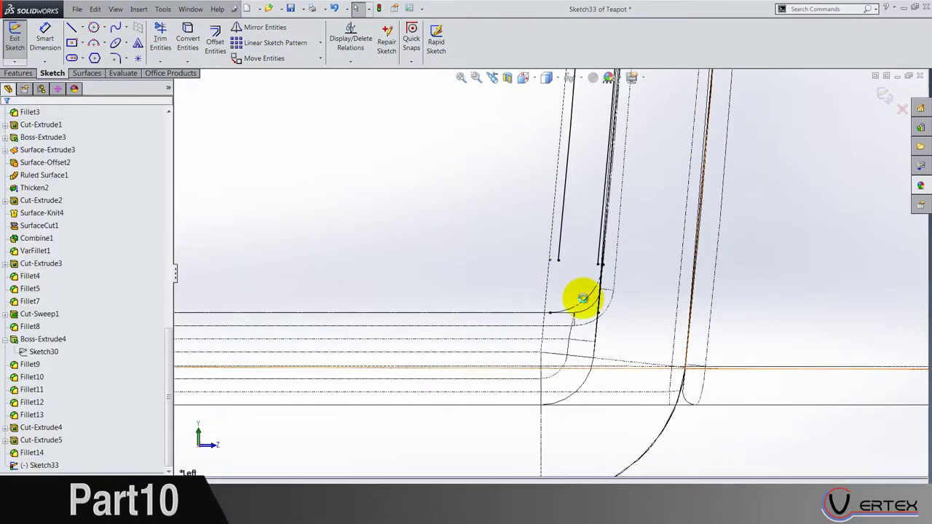
scroll(329, 264, "up", 4)
Step: Dimension the new horizontal line 5 mm above the inner bottom edge of the large outer body
scroll(333, 238, "down", 5)
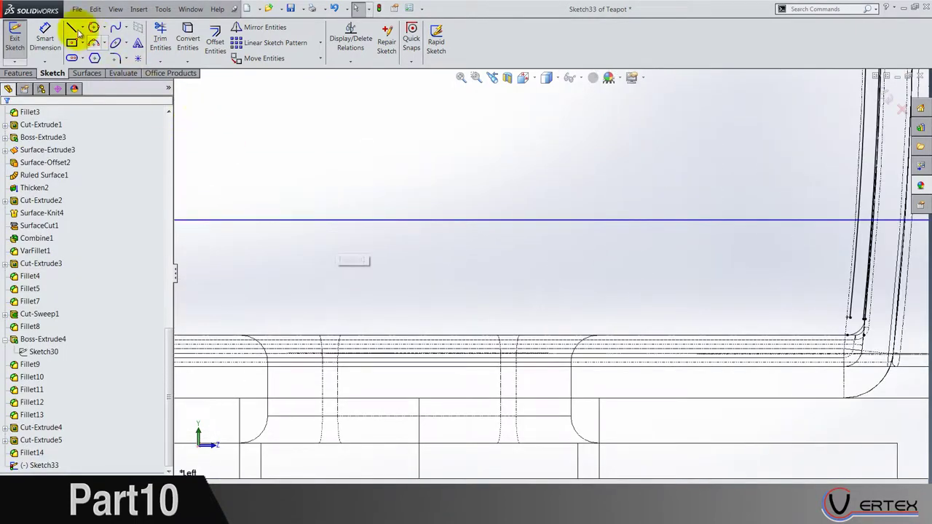
left_click(49, 34)
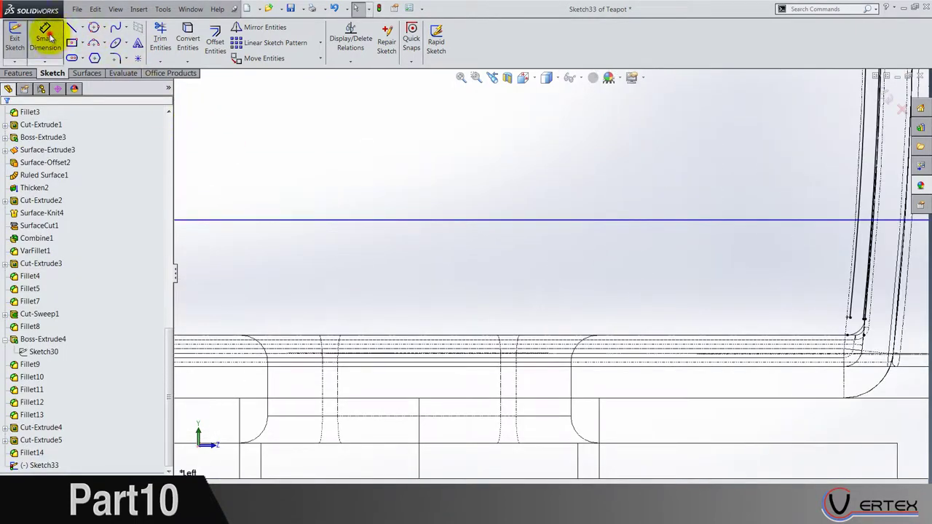
left_click(478, 222)
scroll(645, 298, "up", 3)
scroll(510, 281, "down", 3)
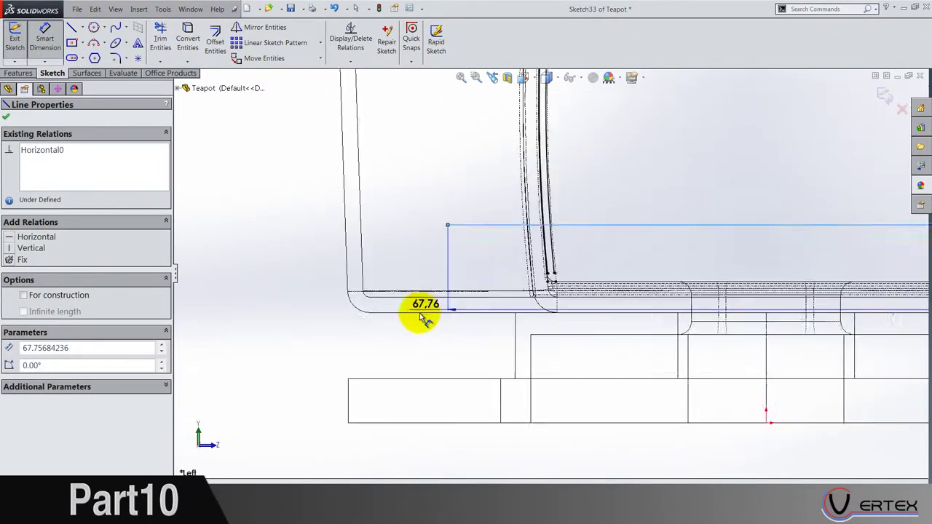
scroll(402, 313, "down", 3)
left_click(394, 280)
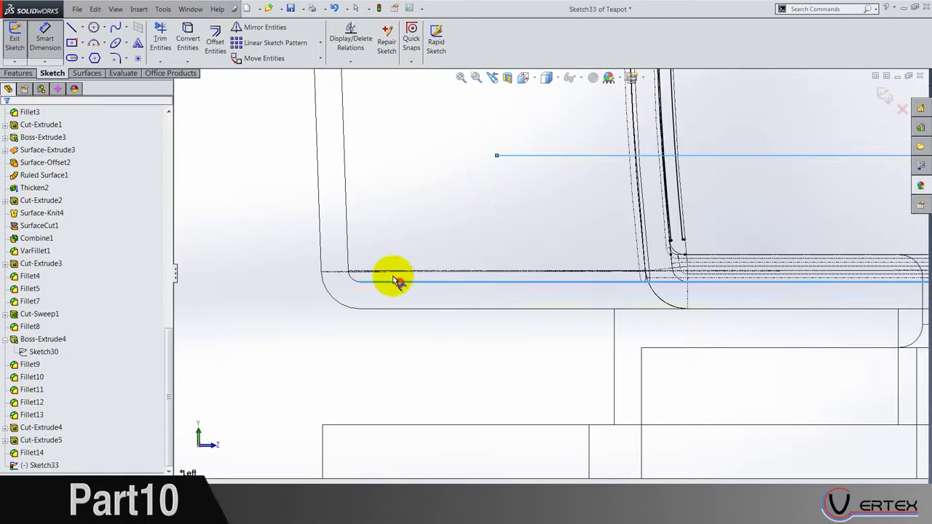
left_click(397, 281)
scroll(320, 231, "up", 2)
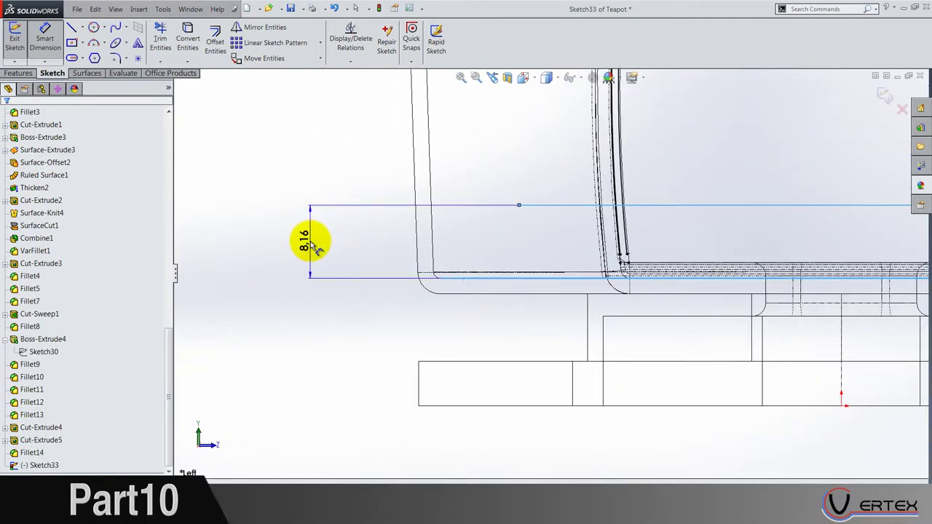
left_click(313, 244)
type("5")
key("Return")
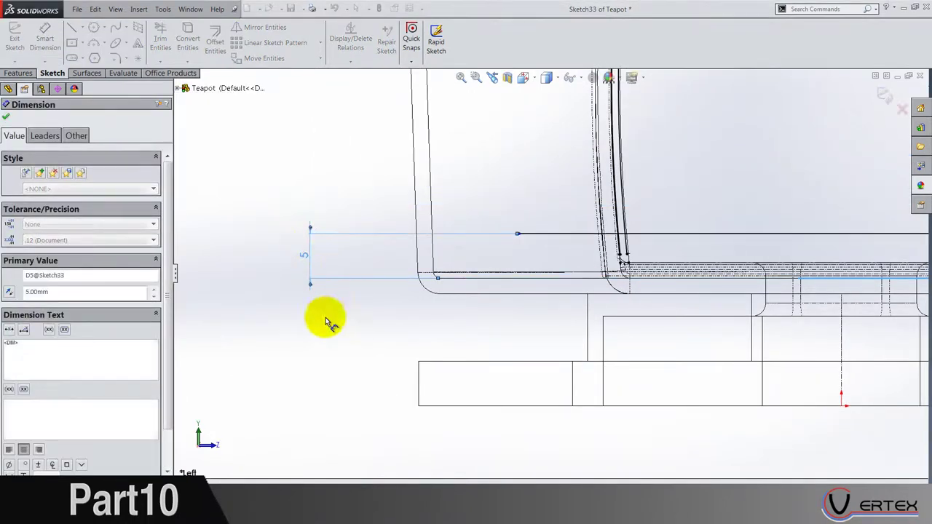
left_click(327, 331)
left_click(715, 235)
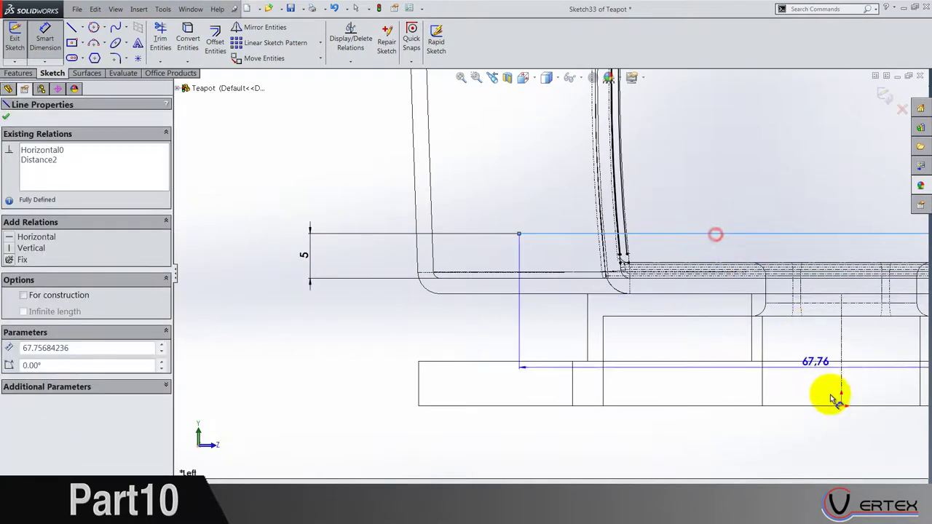
left_click(843, 405)
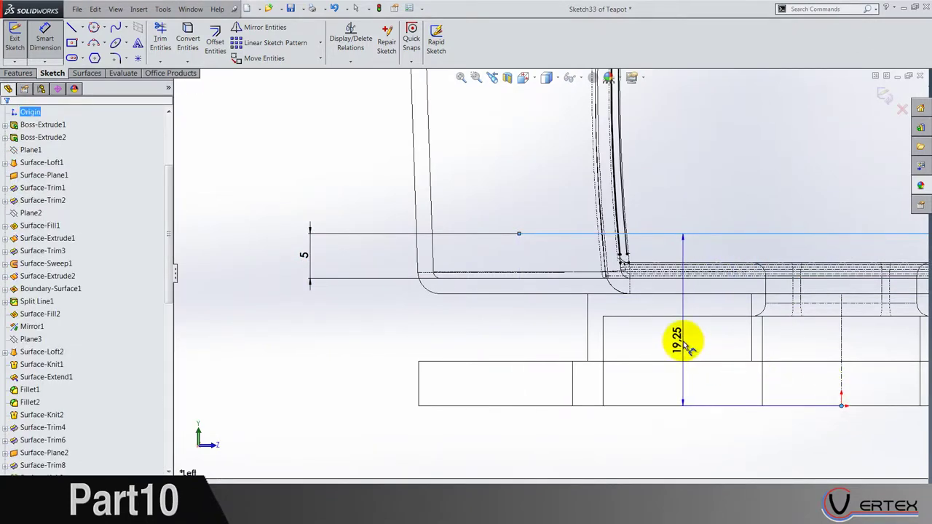
scroll(684, 346, "up", 3)
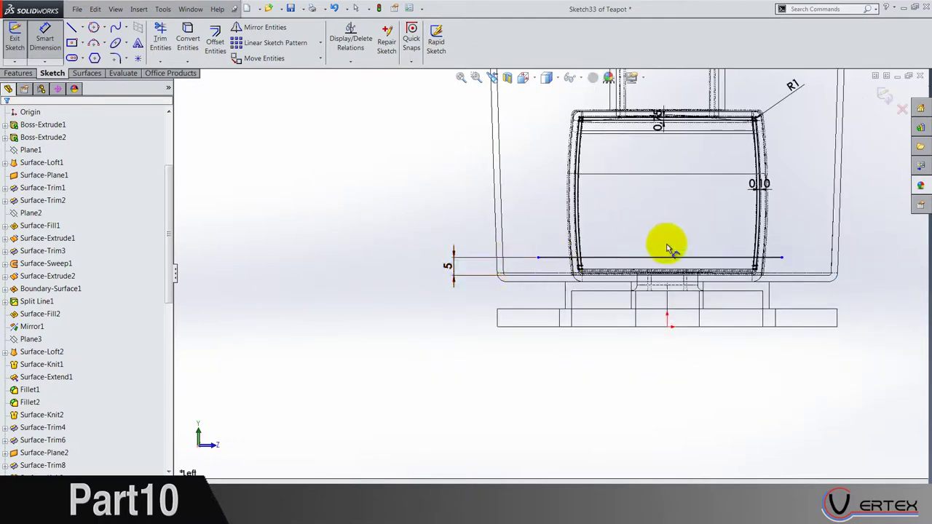
scroll(554, 269, "down", 5)
scroll(446, 259, "down", 3)
scroll(351, 258, "up", 7)
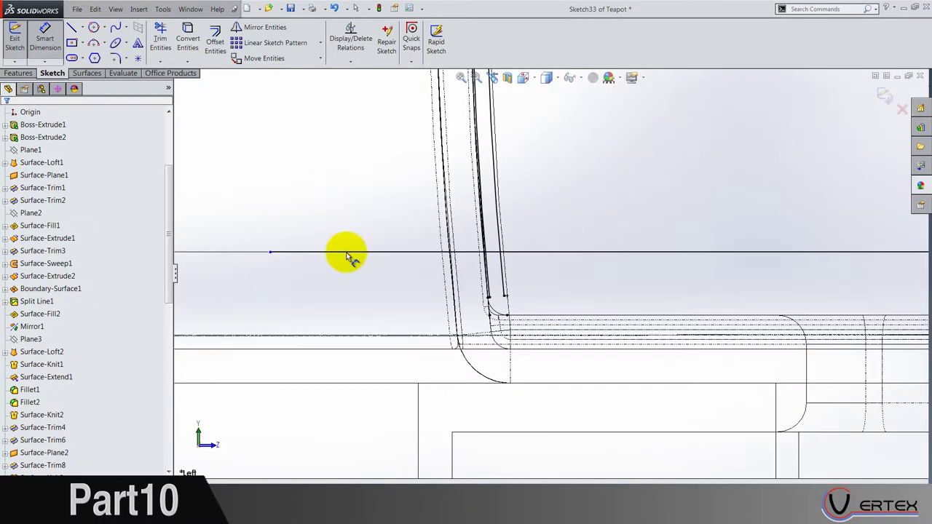
left_click(204, 292)
Step: Power-trim the lower ends of the left side walls where they pass below the horizontal line
scroll(542, 247, "down", 4)
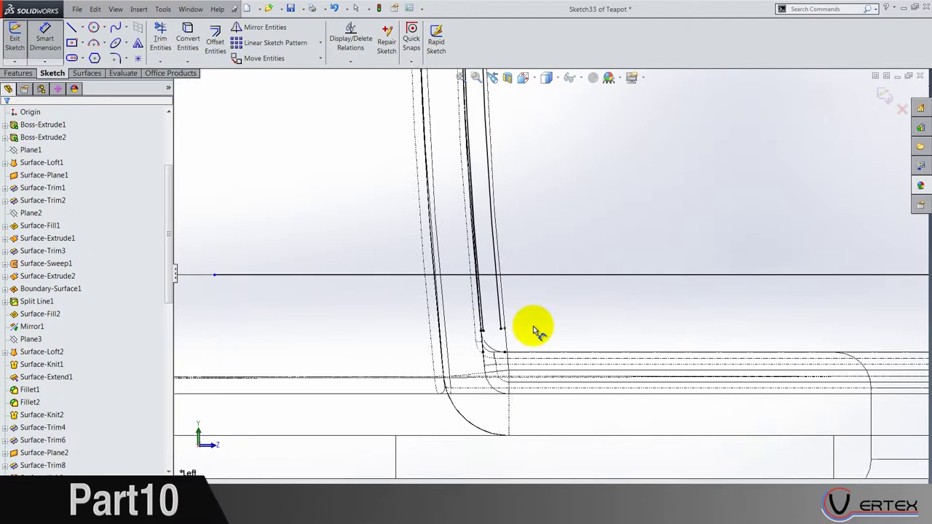
left_click(160, 40)
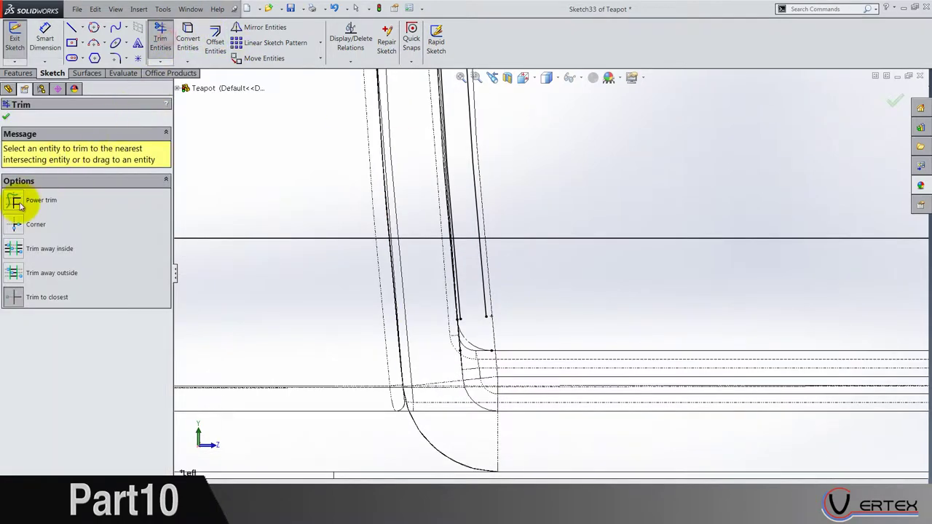
scroll(483, 255, "down", 5)
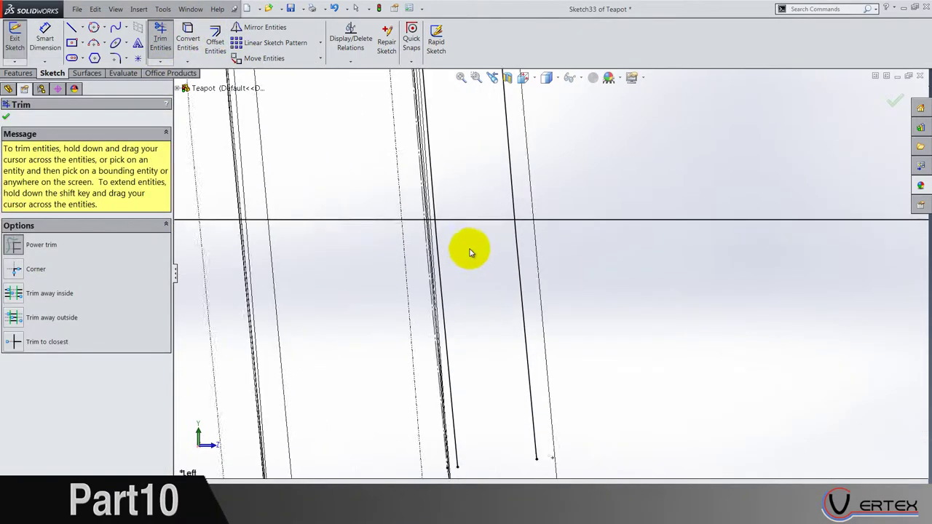
mouse_move(392, 159)
left_mouse_down()
mouse_move(618, 265)
mouse_move(763, 236)
left_mouse_up()
scroll(493, 281, "up", 3)
scroll(435, 294, "up", 4)
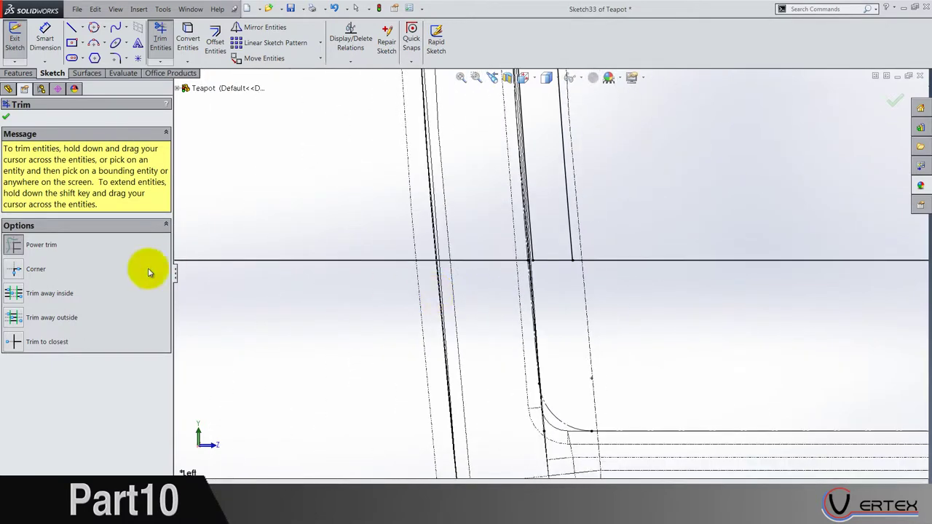
Step: Trim the horizontal line's overhang beyond the left side wall with Trim to closest
left_click(16, 343)
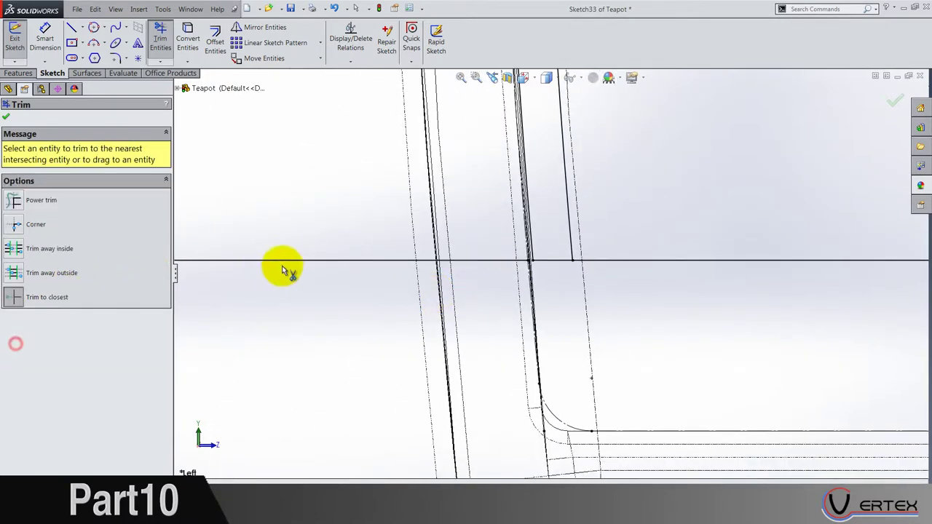
left_click(324, 260)
scroll(333, 267, "up", 6)
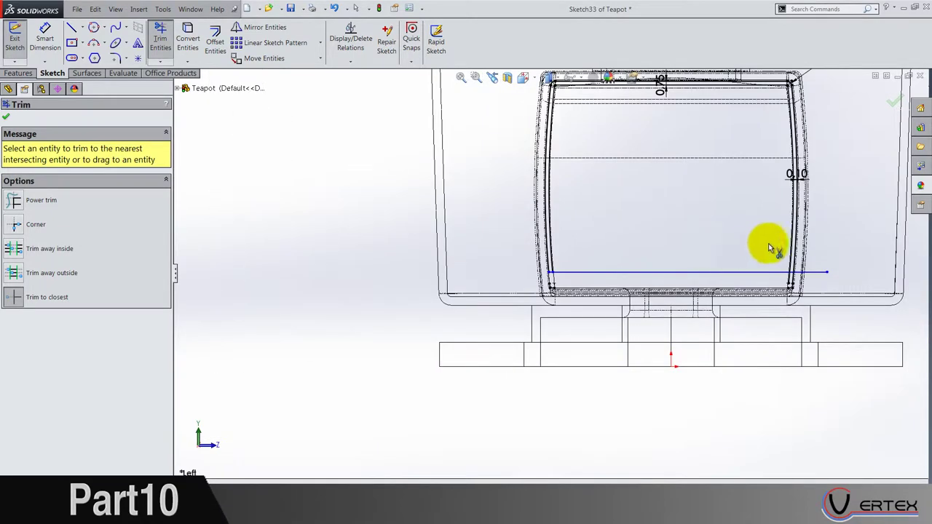
Step: Offset the horizontal line 0.75 mm upward by reversing the offset direction, keeping its dimension
scroll(738, 306, "down", 6)
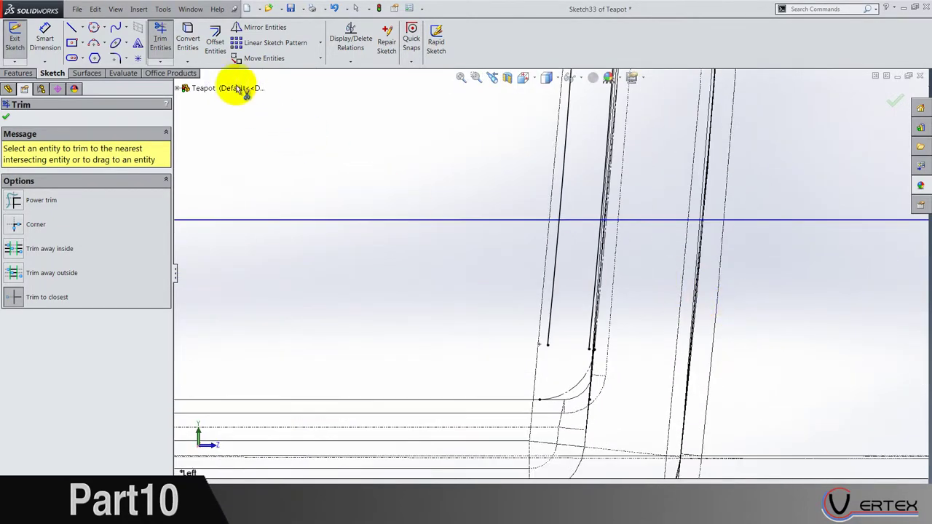
left_click(215, 43)
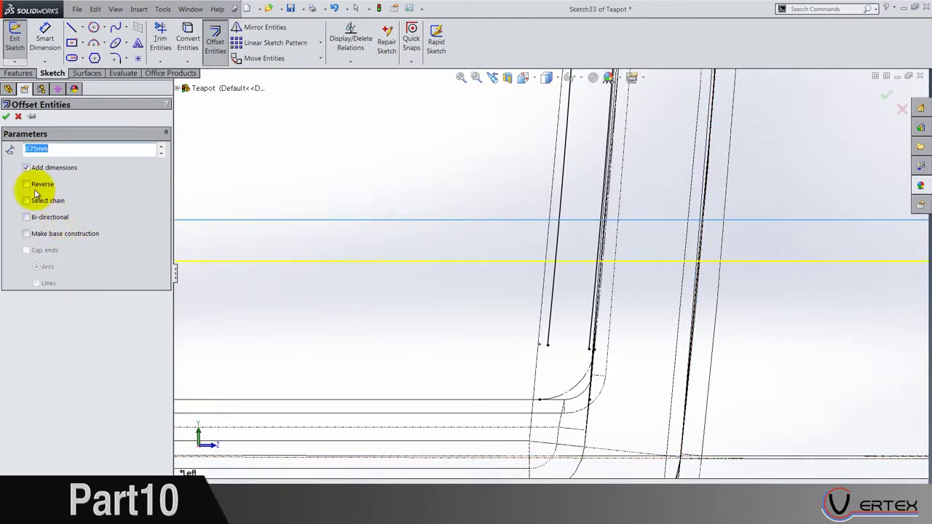
left_click(32, 188)
scroll(564, 208, "up", 7)
right_click(563, 208)
scroll(605, 289, "down", 5)
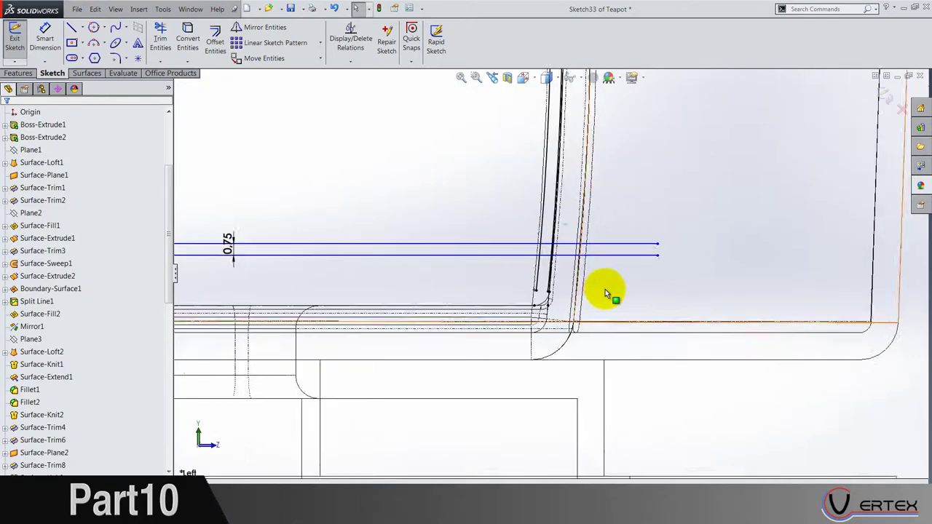
Step: Power-trim the long overhangs of both horizontal lines beyond the right side wall
scroll(481, 182, "down", 2)
left_click(160, 40)
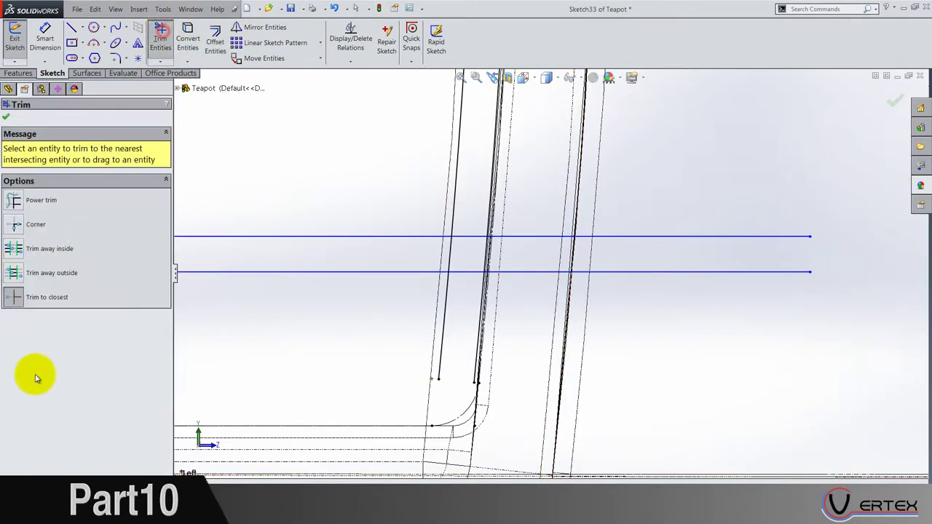
left_click(11, 209)
scroll(531, 316, "down", 2)
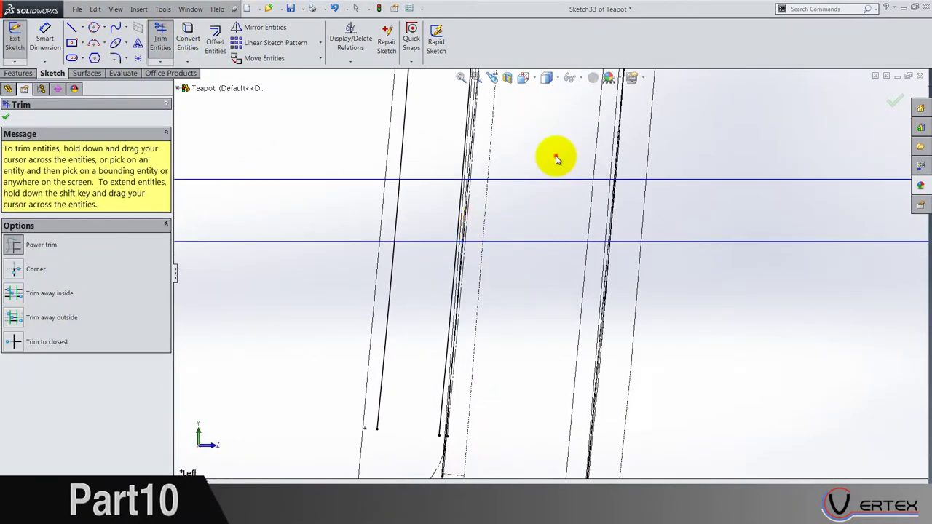
left_click_drag(556, 159, 495, 328)
Step: Power-trim the leftover line stubs and wall ends so both outlines form clean corners at the lower right
scroll(517, 170, "down", 3)
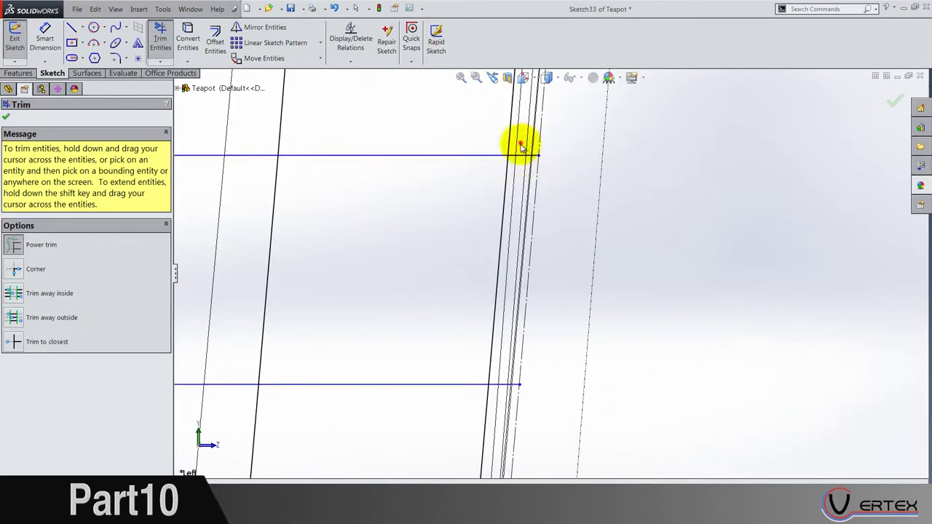
left_click_drag(521, 147, 497, 332)
mouse_move(486, 405)
left_mouse_down()
mouse_move(370, 429)
mouse_move(222, 426)
left_mouse_up()
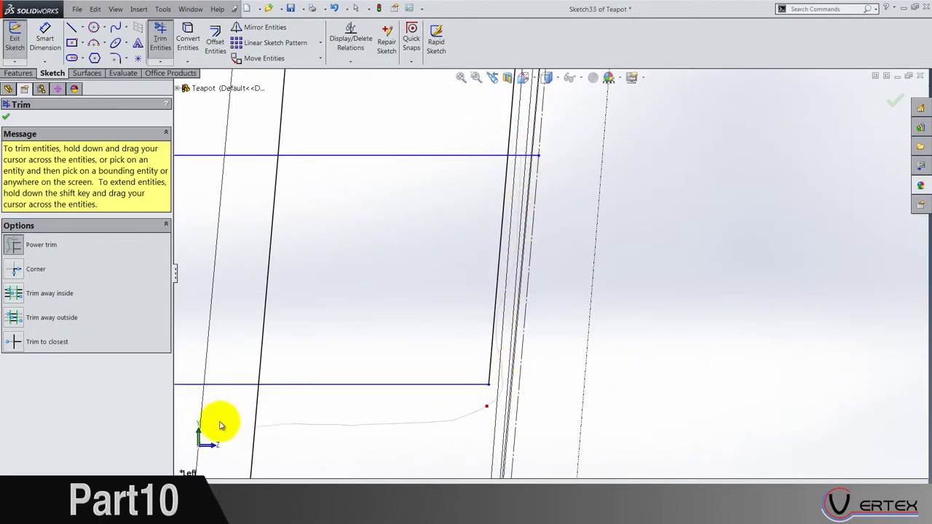
left_click_drag(216, 251, 409, 97)
left_click_drag(528, 129, 468, 208)
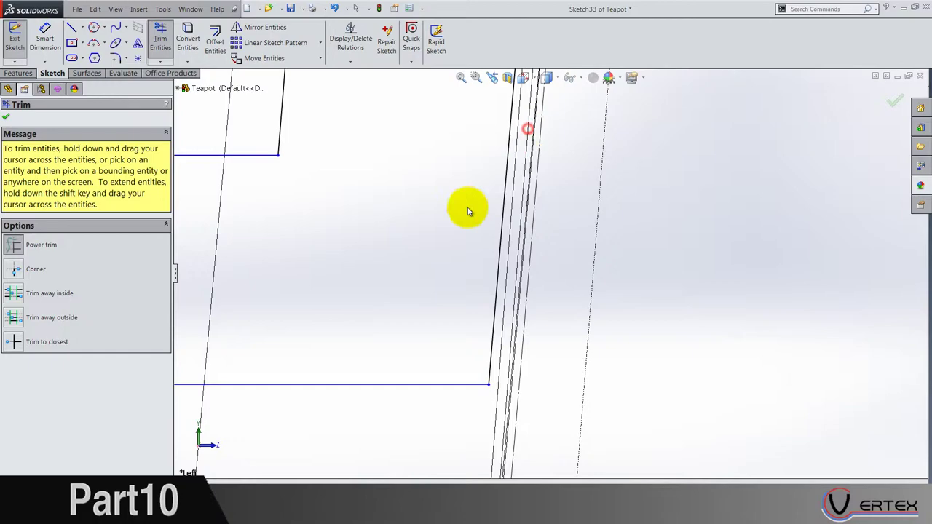
Step: Power-trim the upper horizontal line's stub and the inner wall's end to form the inner corner at the lower left
scroll(363, 248, "up", 2)
scroll(364, 251, "up", 5)
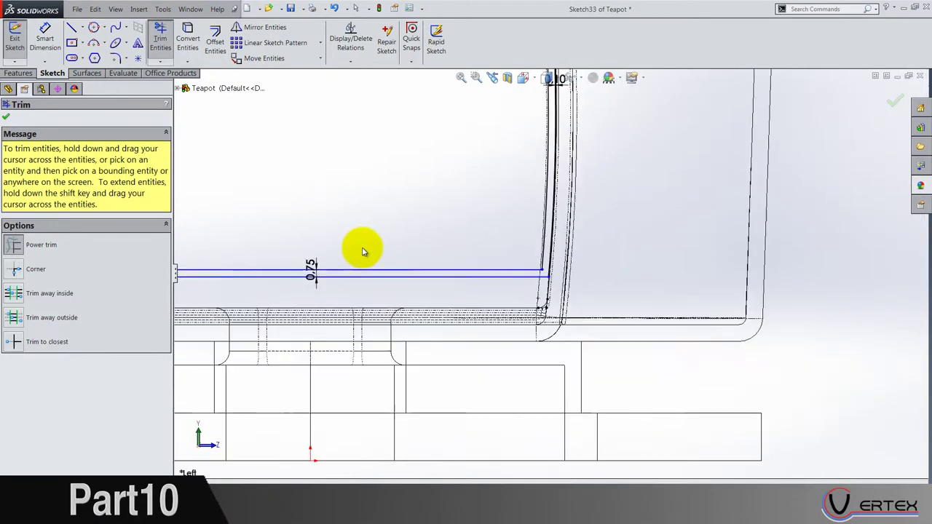
scroll(397, 259, "down", 8)
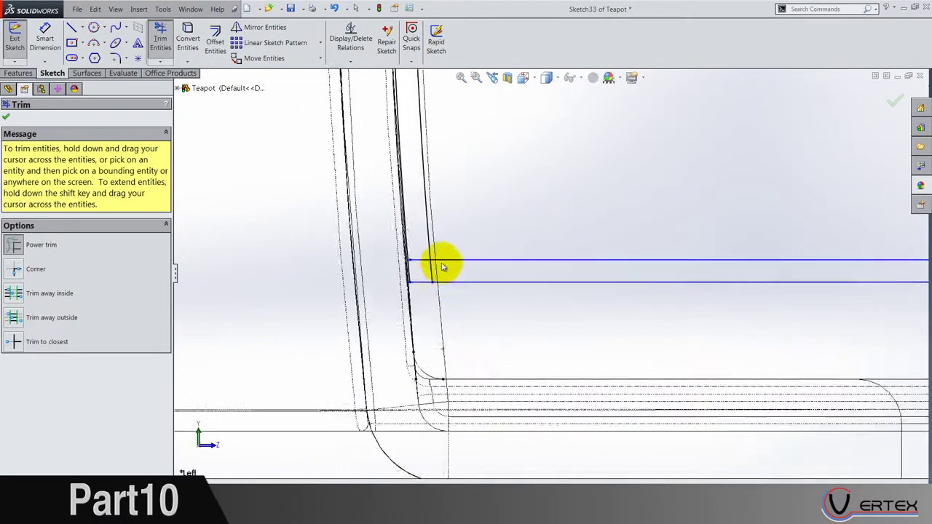
scroll(461, 271, "down", 3)
left_click_drag(416, 214, 501, 269)
scroll(513, 270, "up", 5)
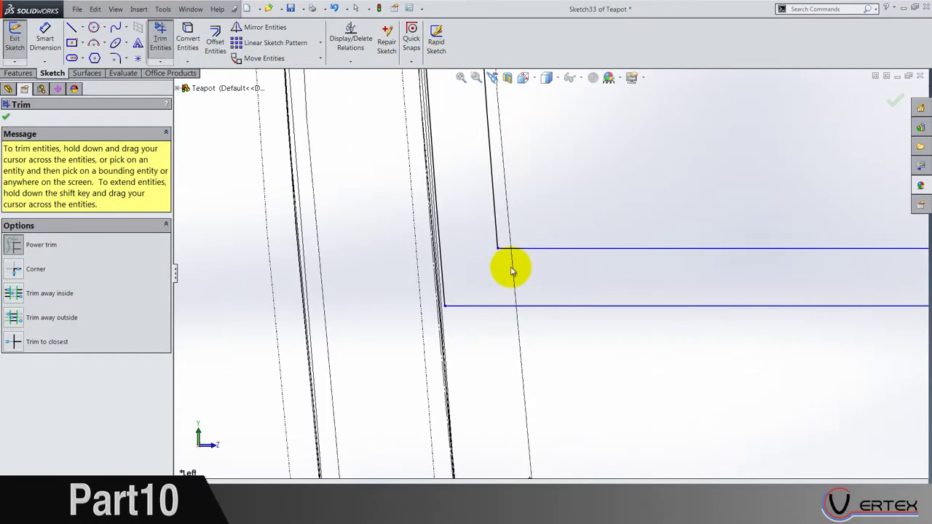
Step: Move the 0.75 mm offset dimension clear above the two horizontal lines
scroll(828, 342, "up", 5)
key("Escape")
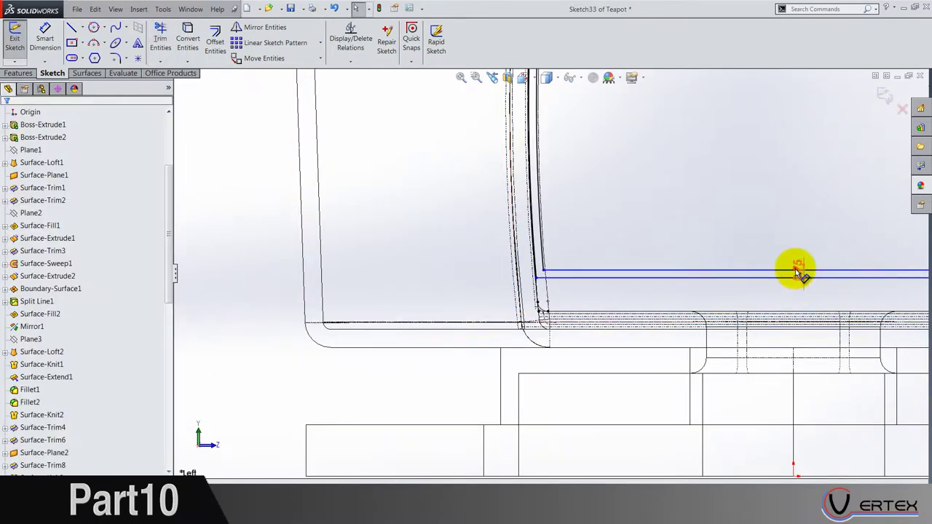
left_click(655, 189)
key("Escape")
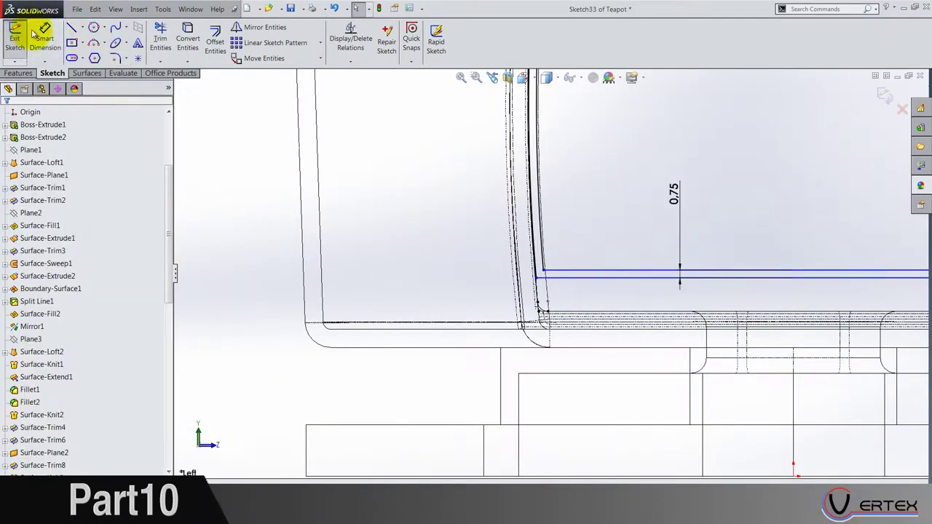
Step: Dimension the lower horizontal line 5 mm above the edge of the teapot's inner floor
left_click(33, 33)
left_click(477, 323)
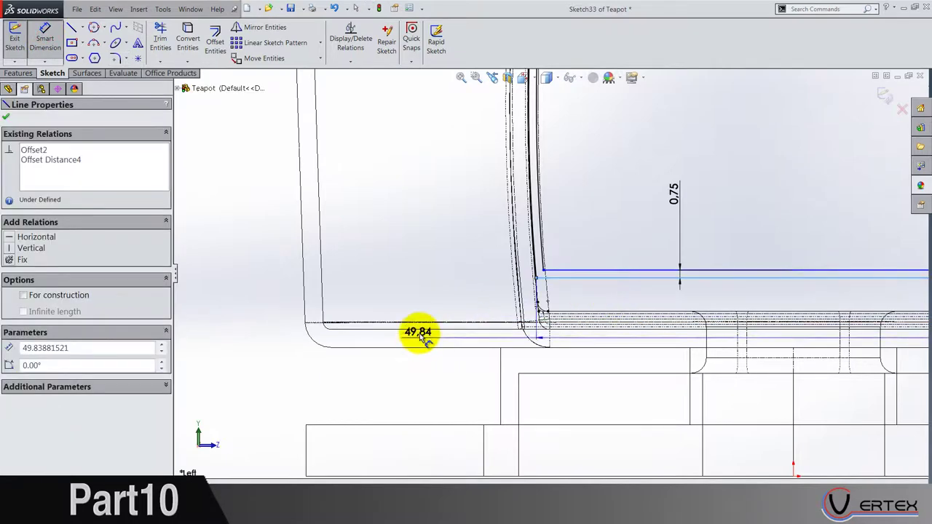
left_click(422, 332)
left_click(250, 306)
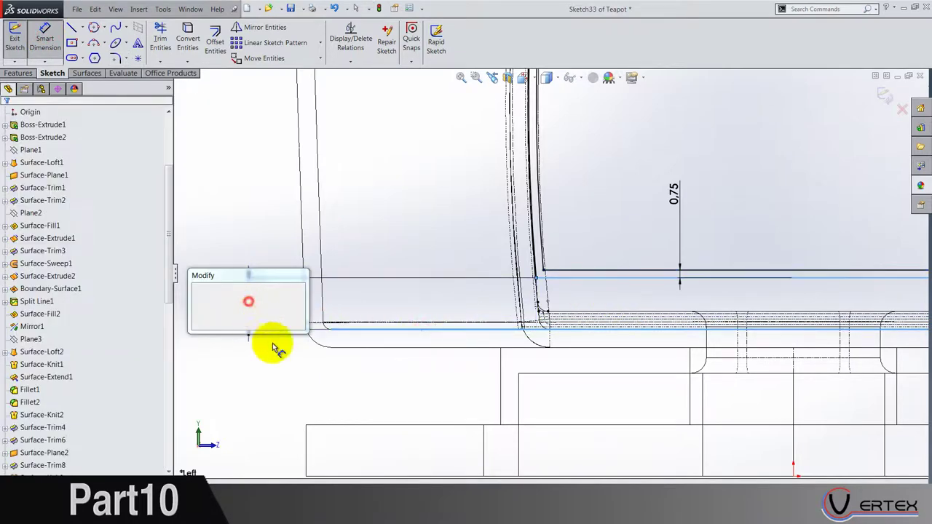
key("Return")
key("Escape")
scroll(643, 295, "up", 5)
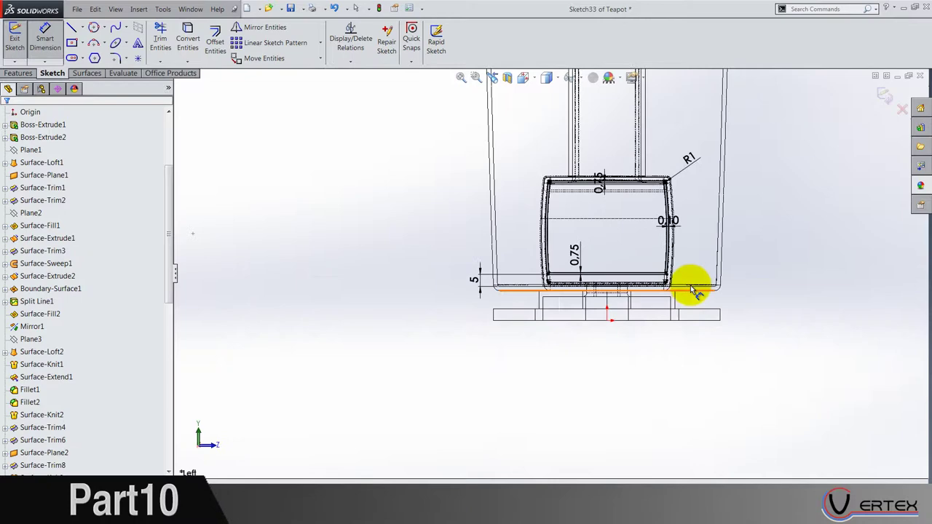
Step: Add 1 mm sketch fillets to both lower corners of the outer outline
scroll(696, 286, "down", 6)
scroll(721, 262, "down", 3)
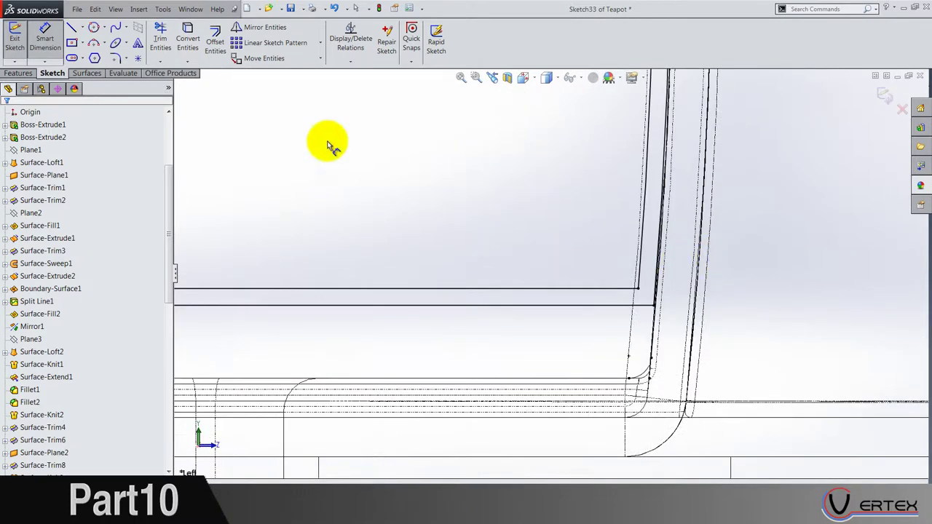
left_click(115, 57)
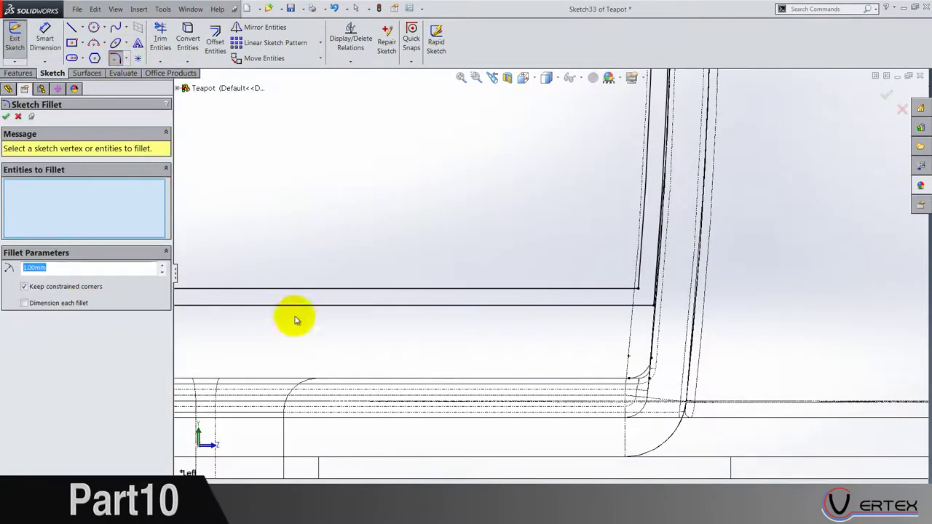
scroll(481, 303, "up", 7)
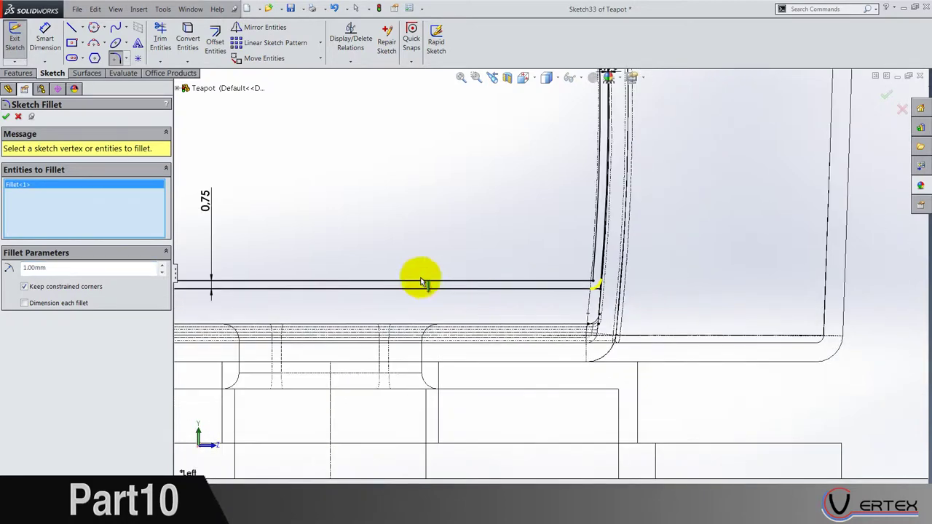
scroll(339, 270, "down", 4)
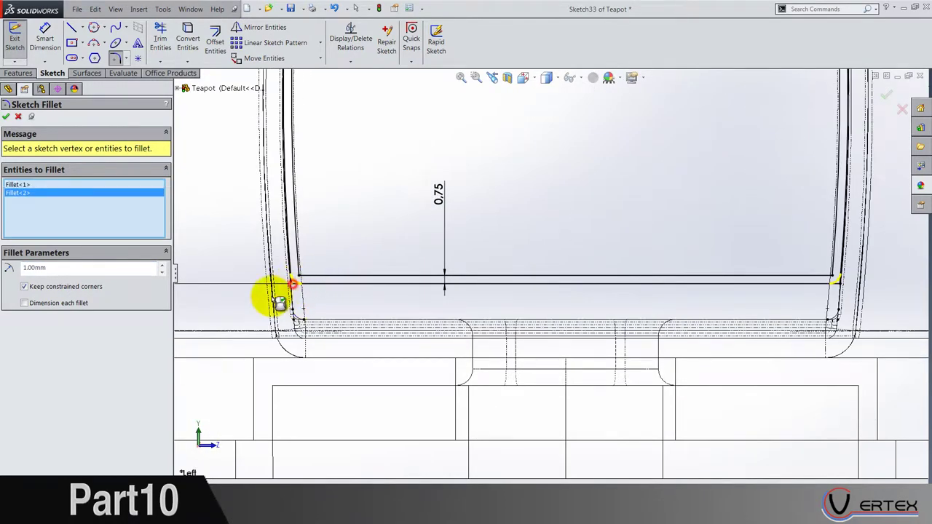
key("Return")
Step: Add 0.25 mm sketch fillets to both lower corners of the inner outline and finish the Sketch Fillet command
left_click_drag(63, 274, 8, 281)
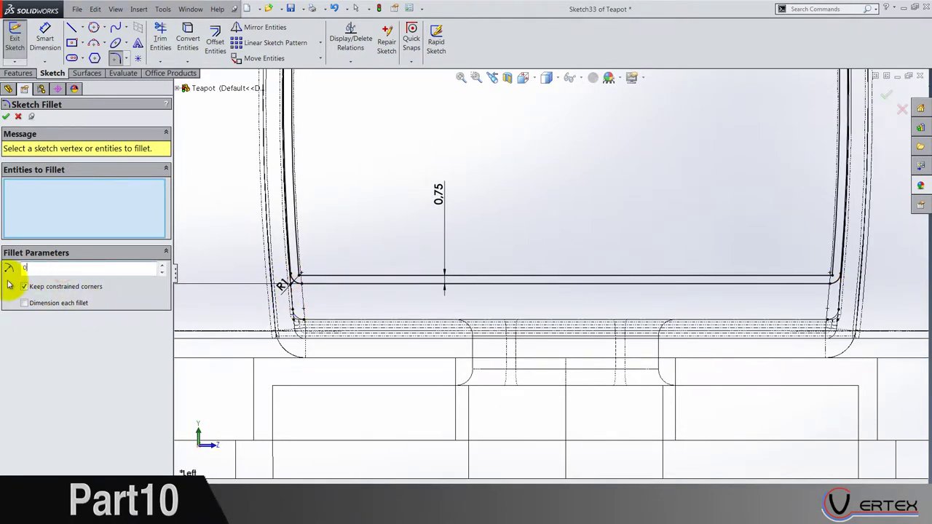
left_click(299, 276)
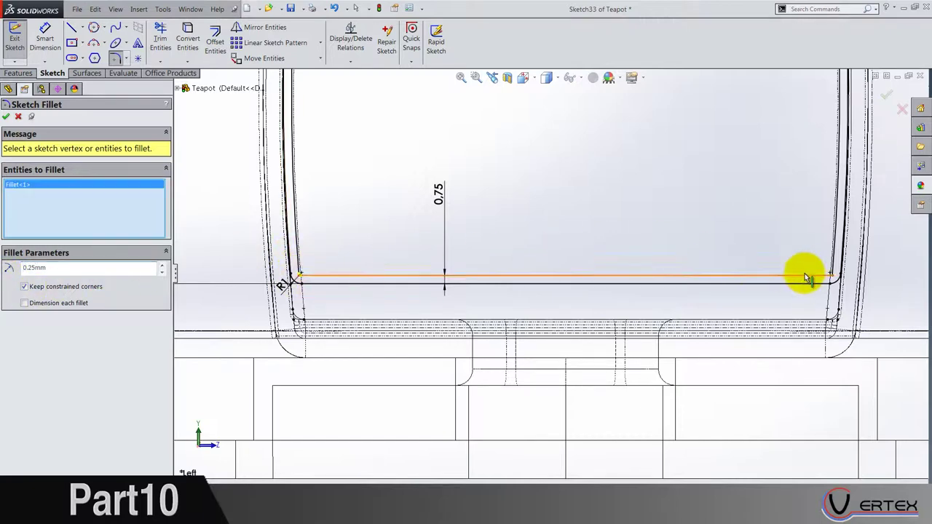
left_click(835, 276)
key("Return")
scroll(833, 275, "up", 3)
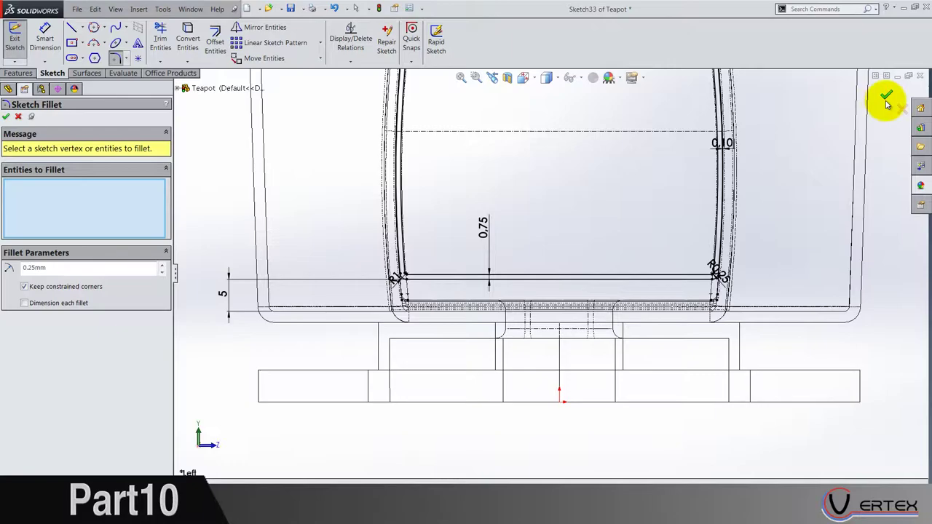
left_click(885, 96)
Step: Exit the profile sketch and switch the display to shaded with edges
middle_click_drag(580, 92, 545, 82)
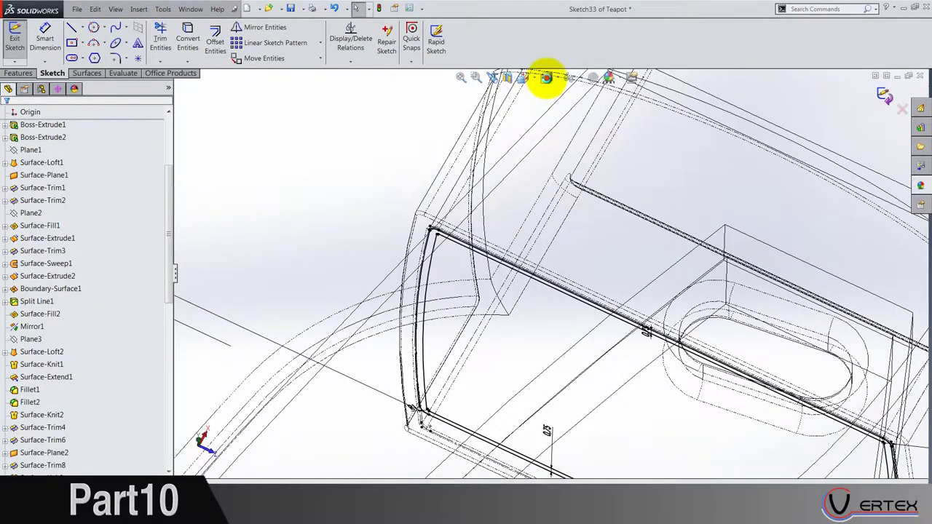
key("ctrl+b")
left_click(546, 78)
left_click(548, 97)
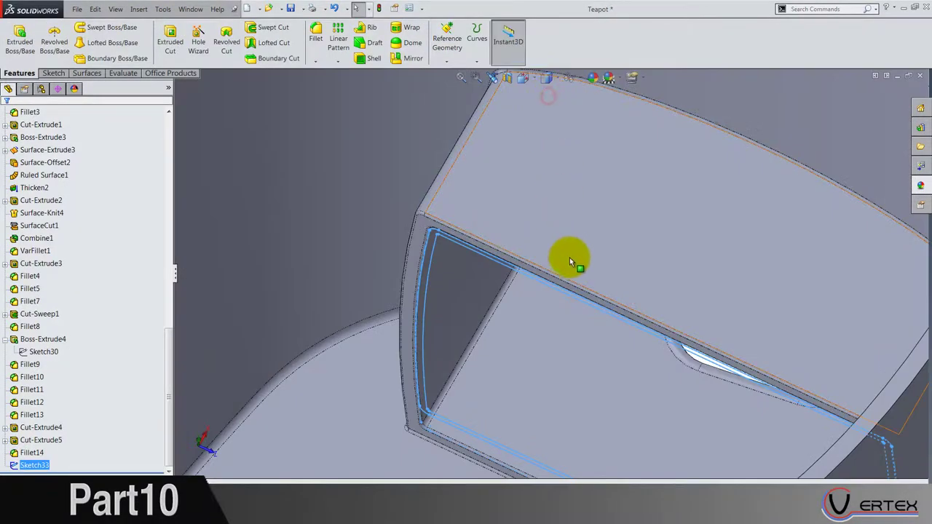
scroll(571, 265, "up", 6)
mouse_move(711, 318)
middle_mouse_down()
mouse_move(701, 423)
mouse_move(724, 354)
mouse_move(716, 340)
middle_mouse_up()
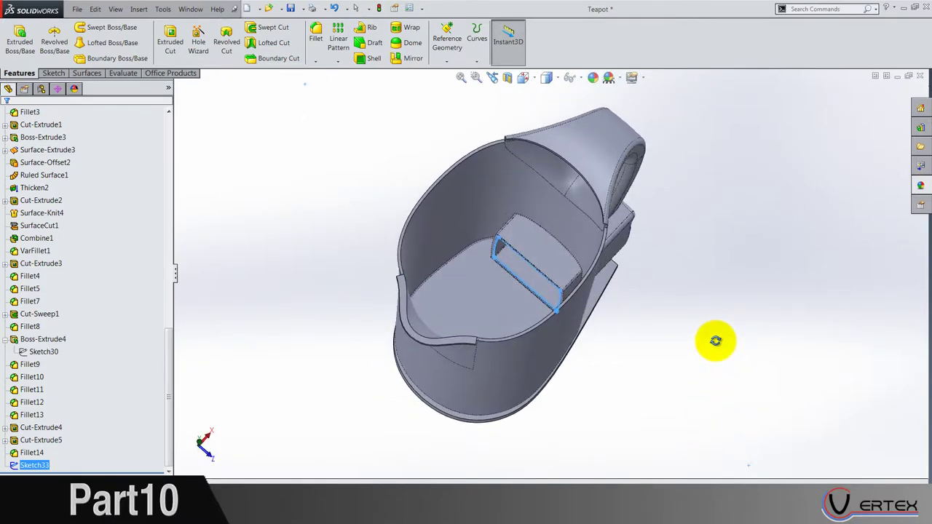
Step: Change the profile sketch's plane from the opening's face to the Right Plane
right_click(27, 466)
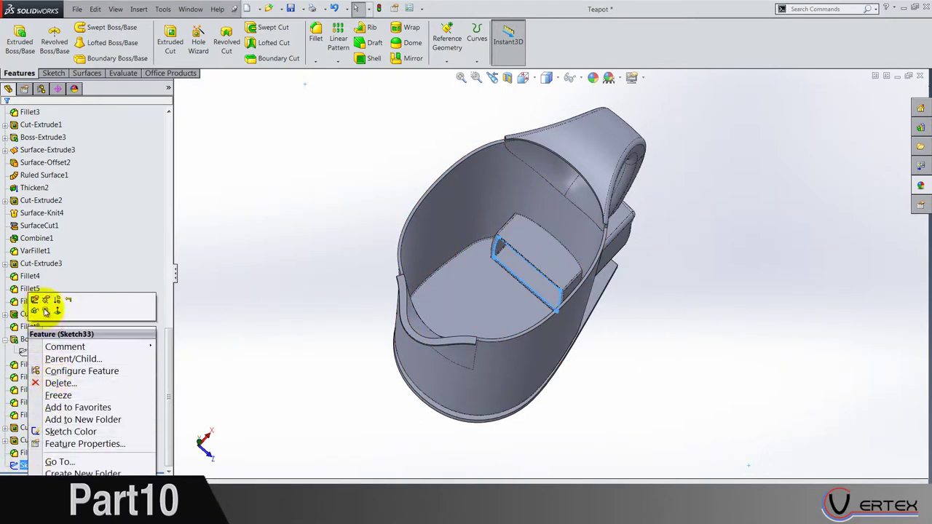
left_click(46, 301)
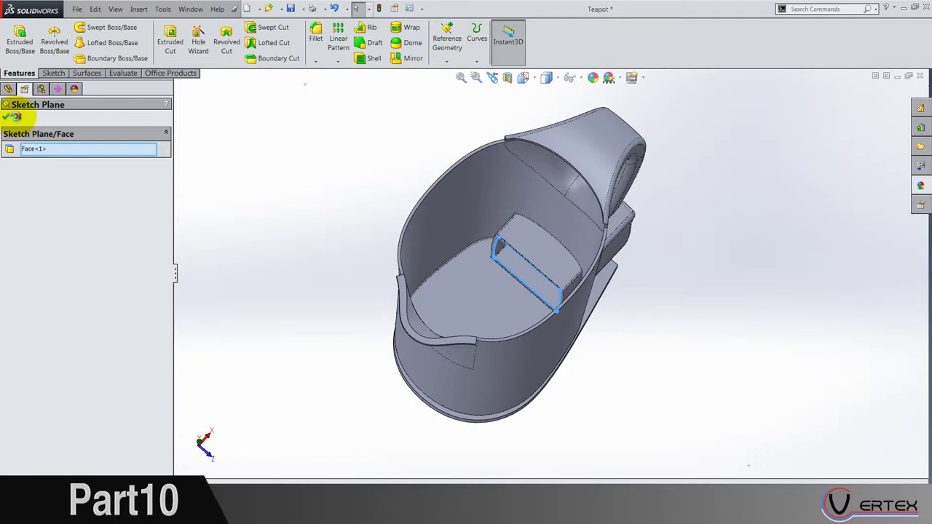
left_click(44, 149)
key("Delete")
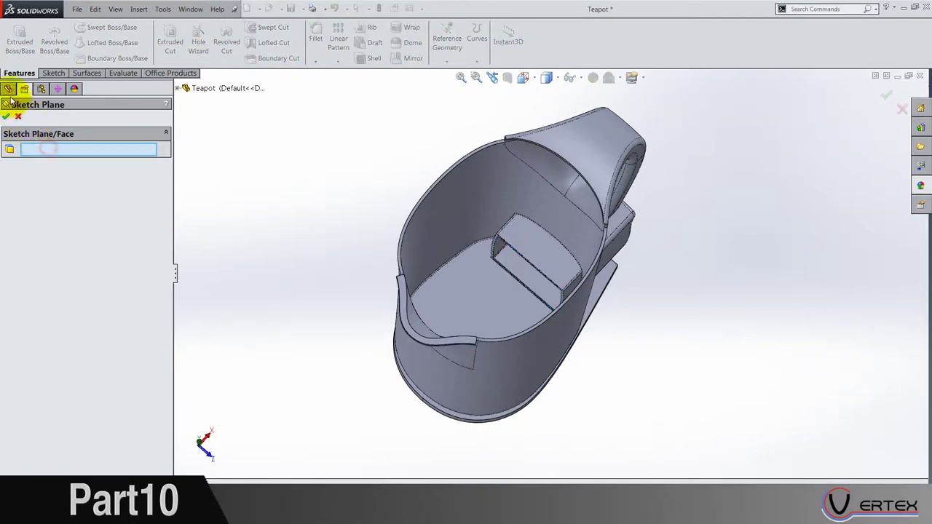
left_click(222, 200)
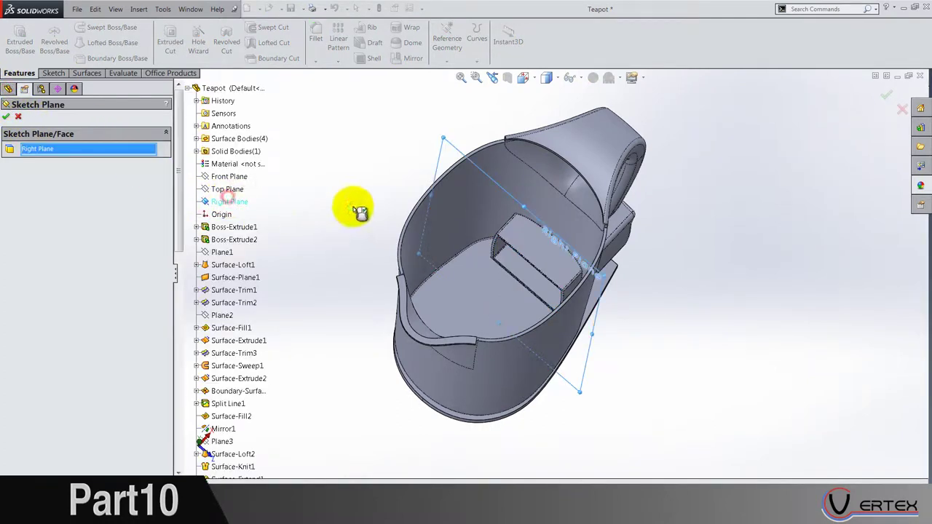
right_click(381, 180)
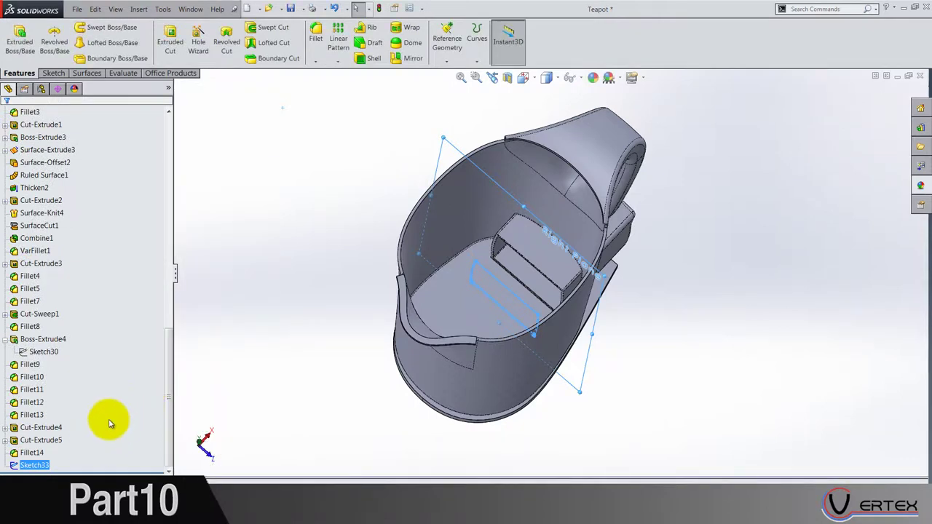
Step: Start a boss extrusion of the profile from a 17.5 mm offset, reversed toward the inner opening
left_click(20, 36)
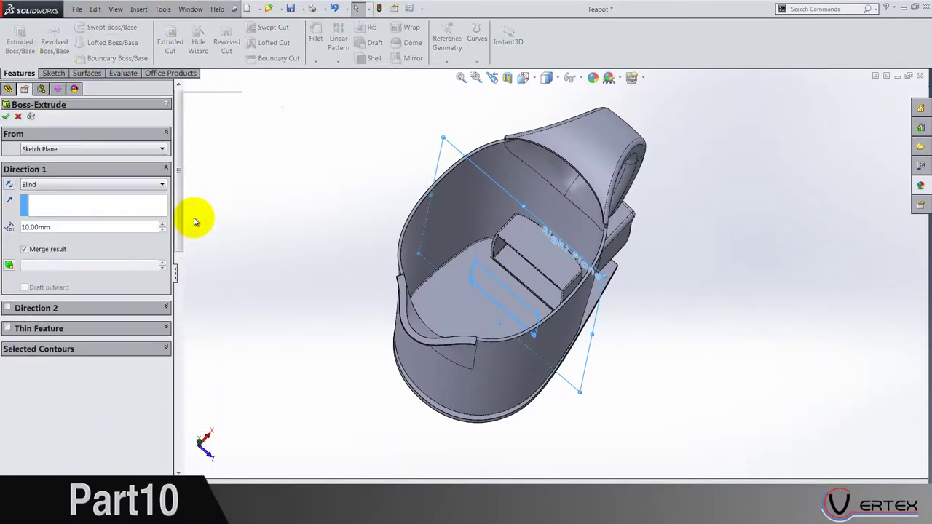
left_click(62, 150)
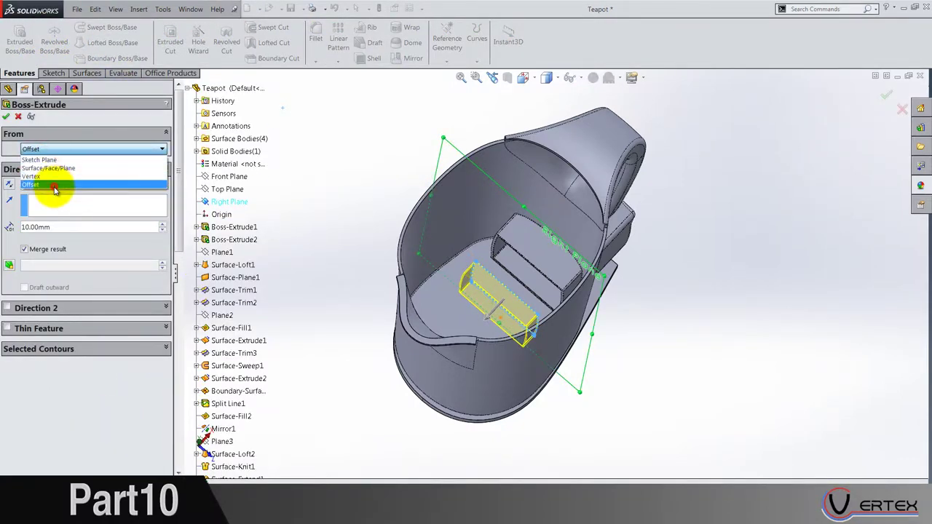
left_click(61, 178)
left_click(63, 165)
type("17")
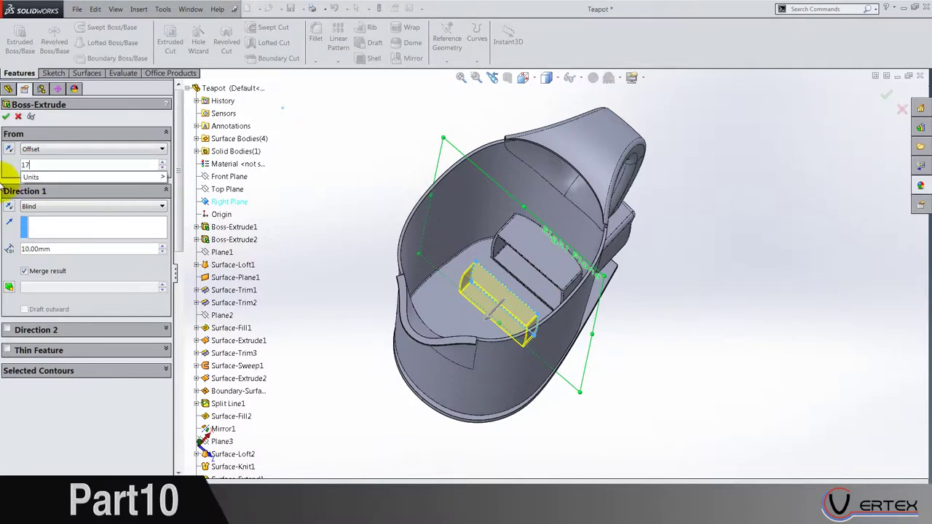
type(".5")
key("Return")
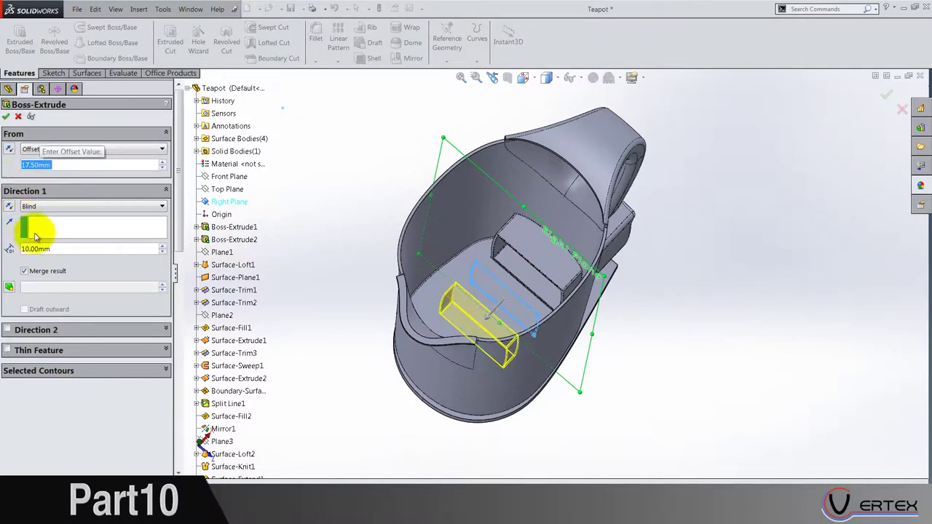
left_click(8, 150)
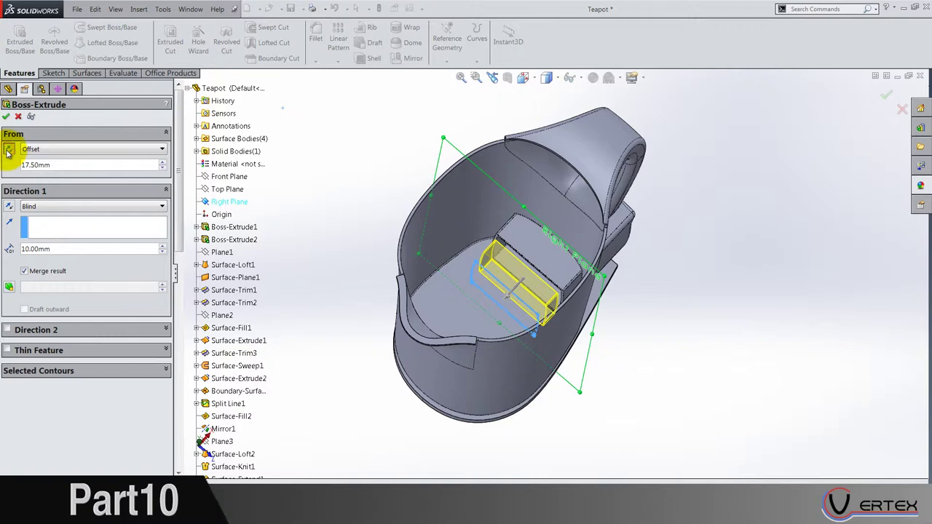
Step: Reverse the extrusion into the opening, set its blind depth to 20 mm and complete it
left_click(10, 206)
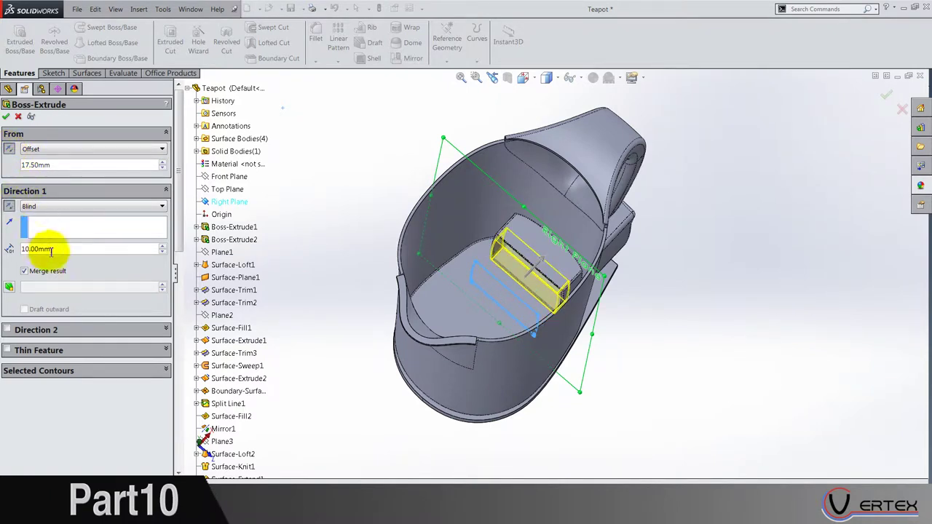
left_click(163, 247)
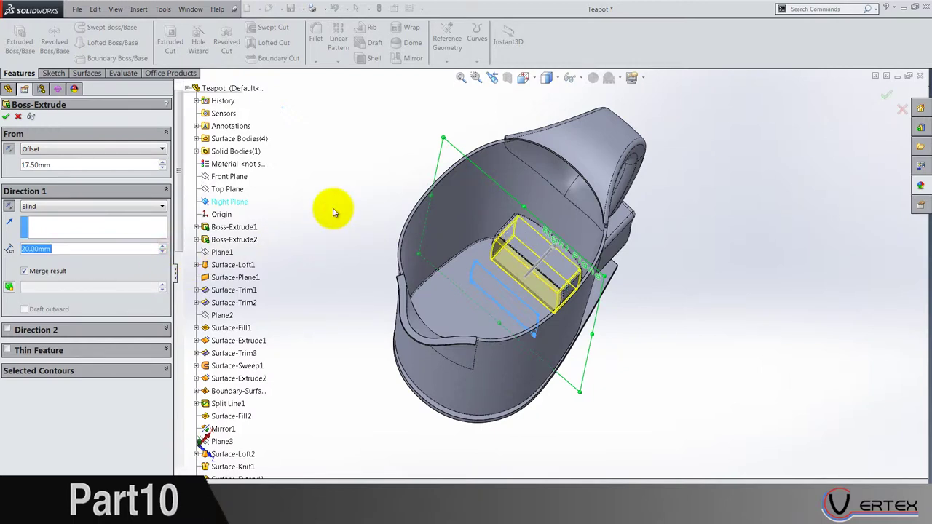
key("Return")
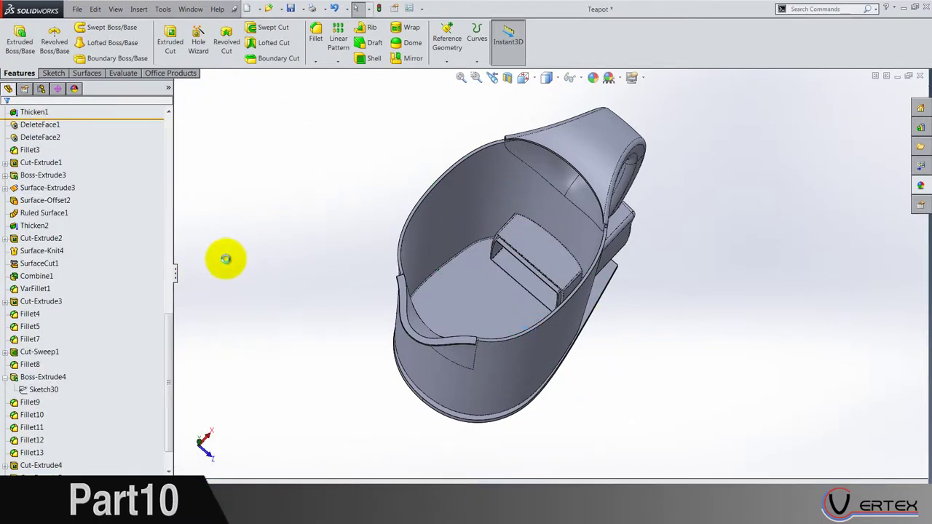
Step: Check the part's solid bodies in the feature tree
left_click(167, 328)
scroll(95, 120, "down", 9)
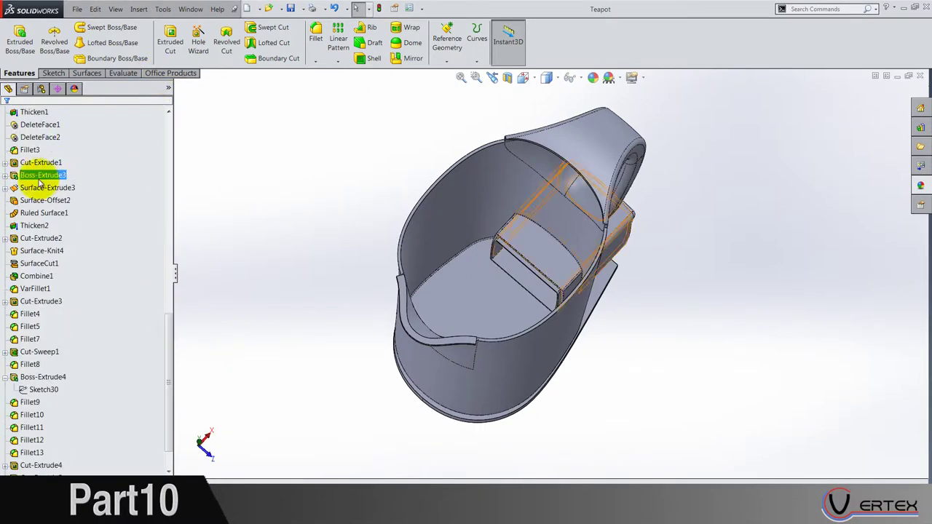
scroll(113, 217, "up", 14)
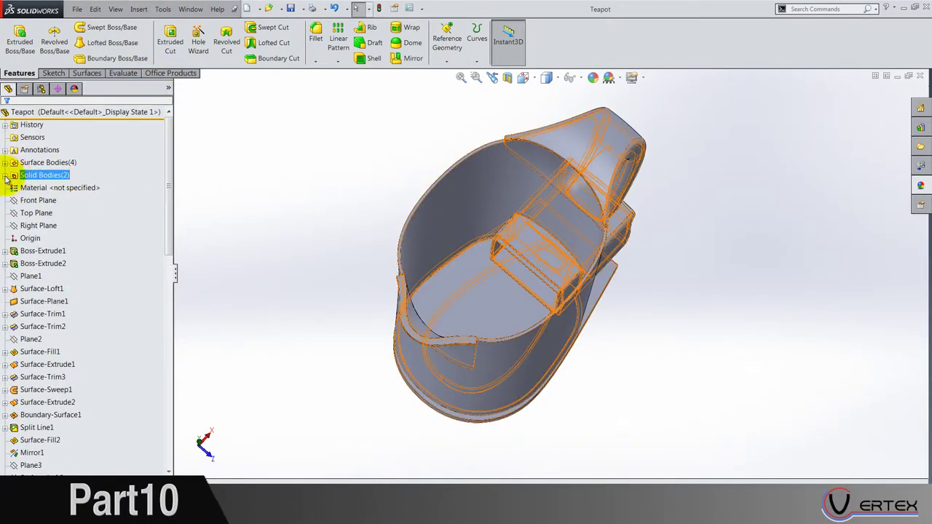
left_click(6, 176)
left_click(6, 176)
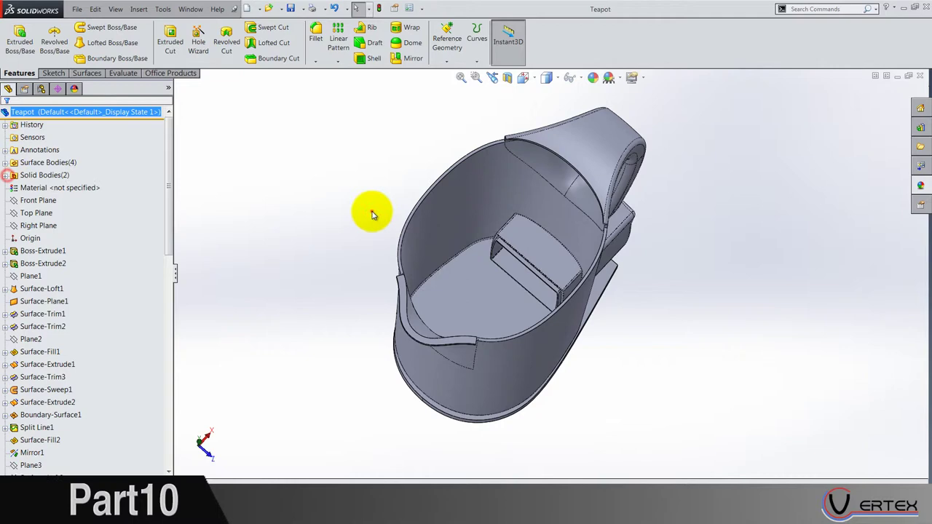
Step: Start a new sketch on the front rim face of the extruded thin-walled insert
scroll(561, 264, "down", 6)
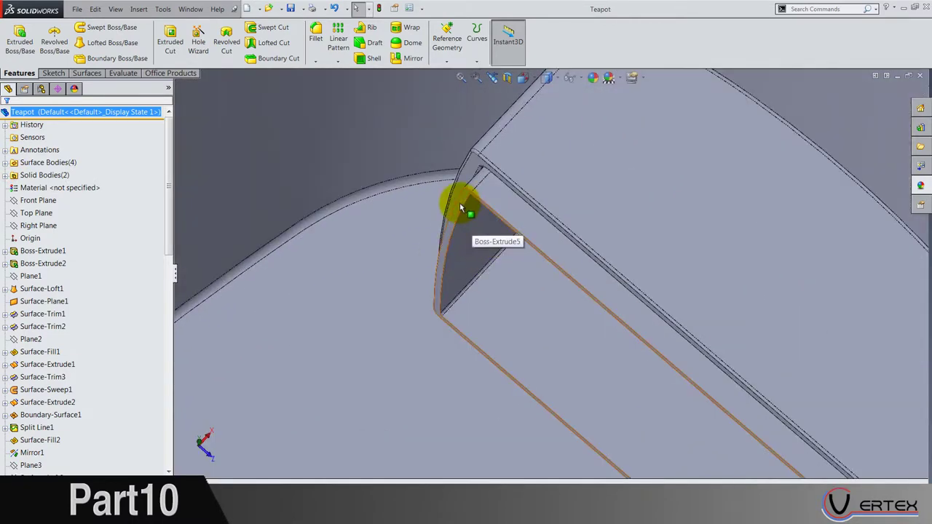
scroll(459, 208, "down", 2)
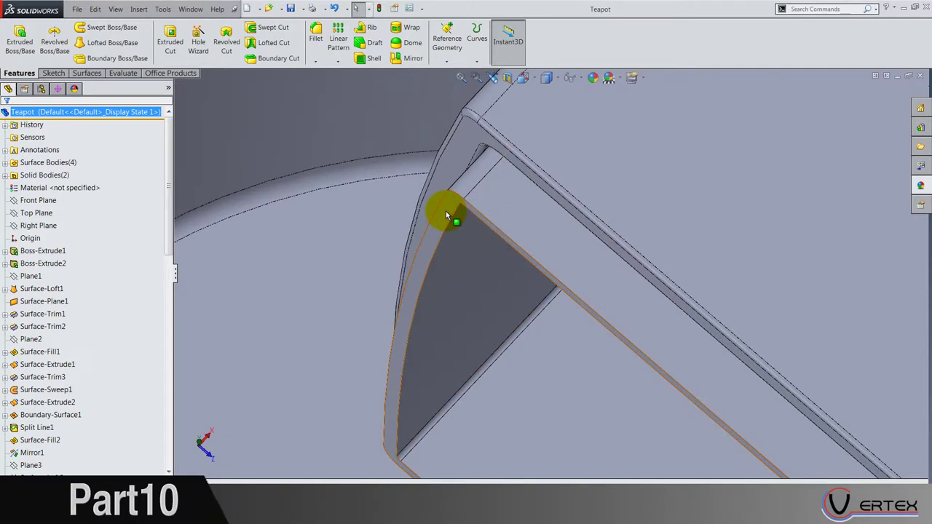
right_click(446, 210)
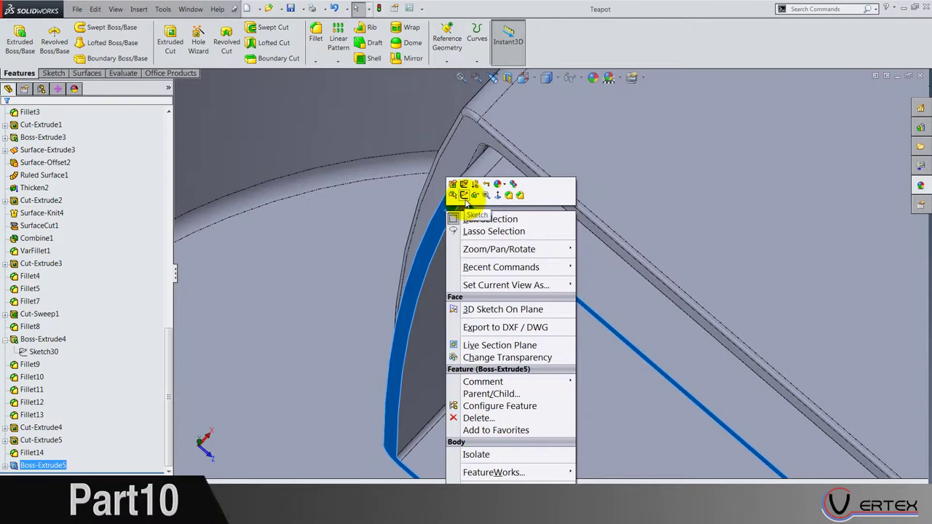
left_click(464, 195)
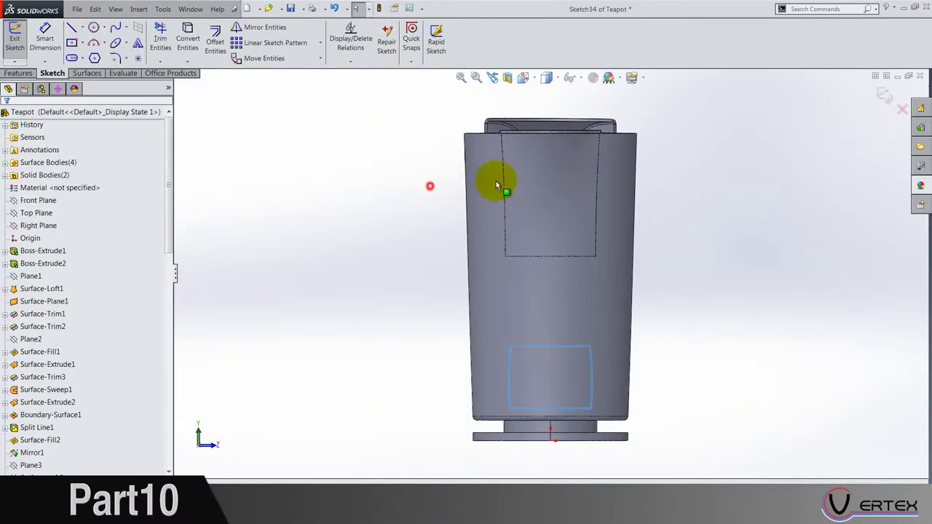
Step: Convert the profile of Sketch30 under Boss-Extrude4 into entities of the current sketch
mouse_move(499, 182)
middle_mouse_down()
mouse_move(472, 357)
mouse_move(558, 214)
middle_mouse_up()
left_click(557, 214)
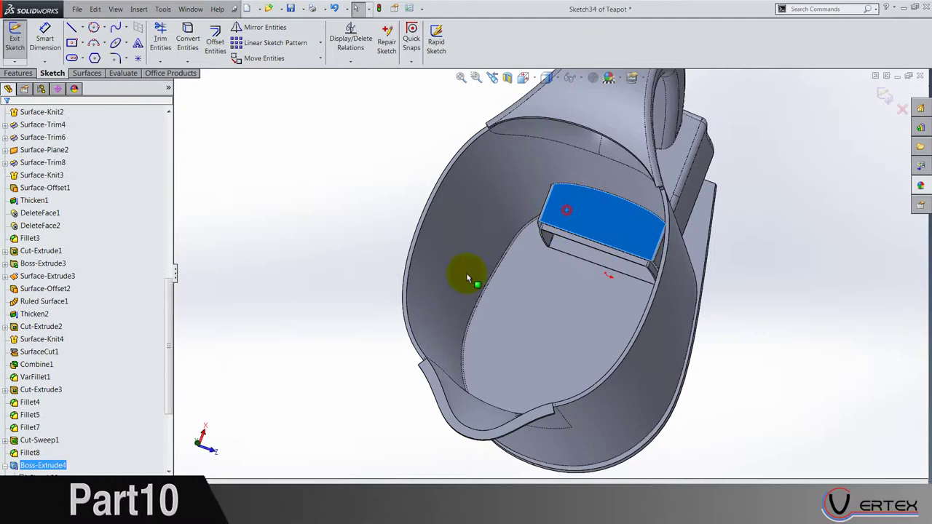
left_click(44, 339)
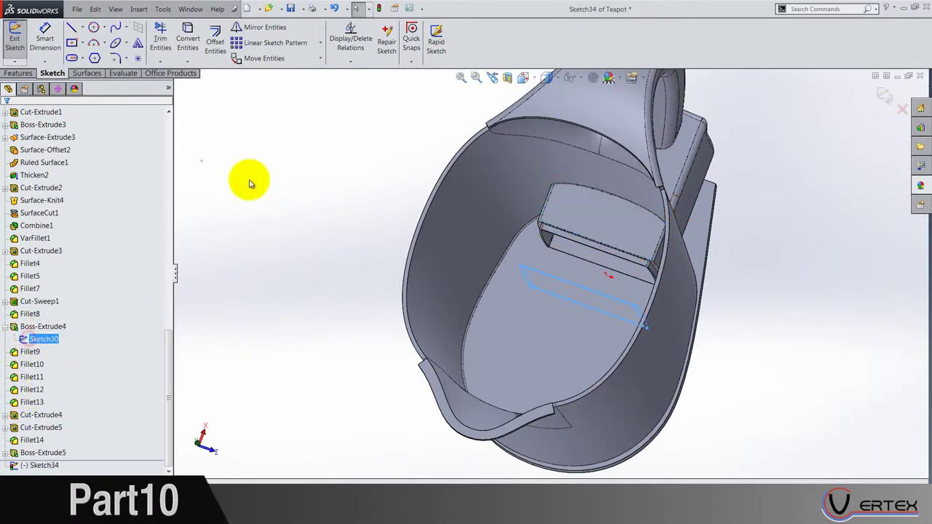
left_click(187, 44)
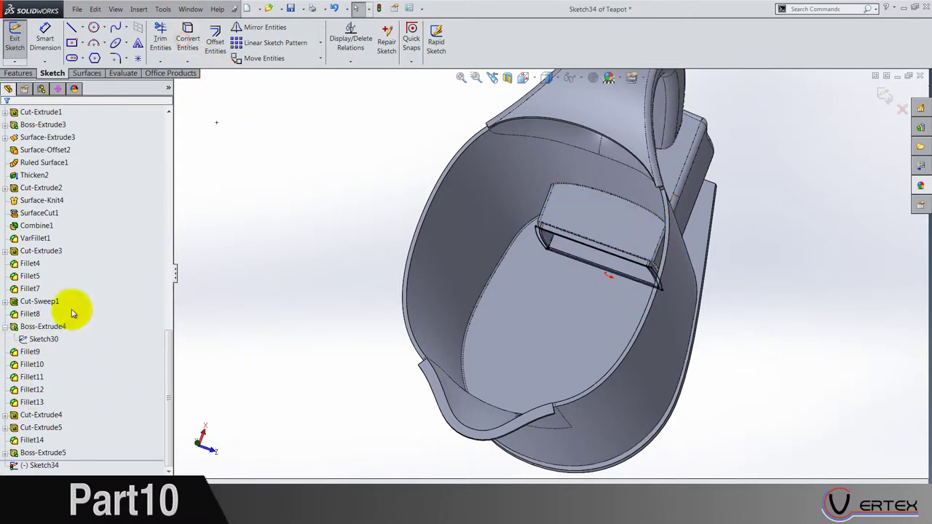
left_click(22, 328)
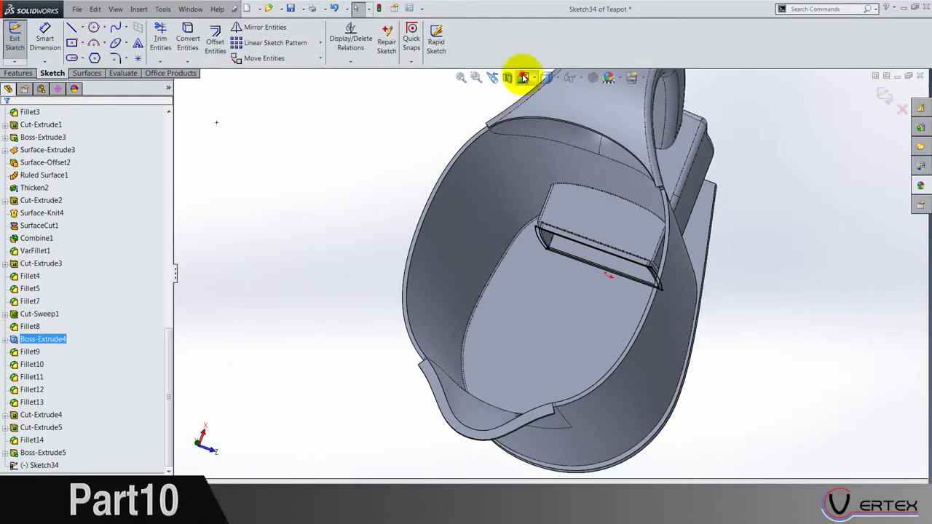
Step: Offset the outer profile's bottom line 3.25 mm upward, viewed from the left
left_click(524, 77)
left_click(527, 128)
scroll(547, 408, "down", 8)
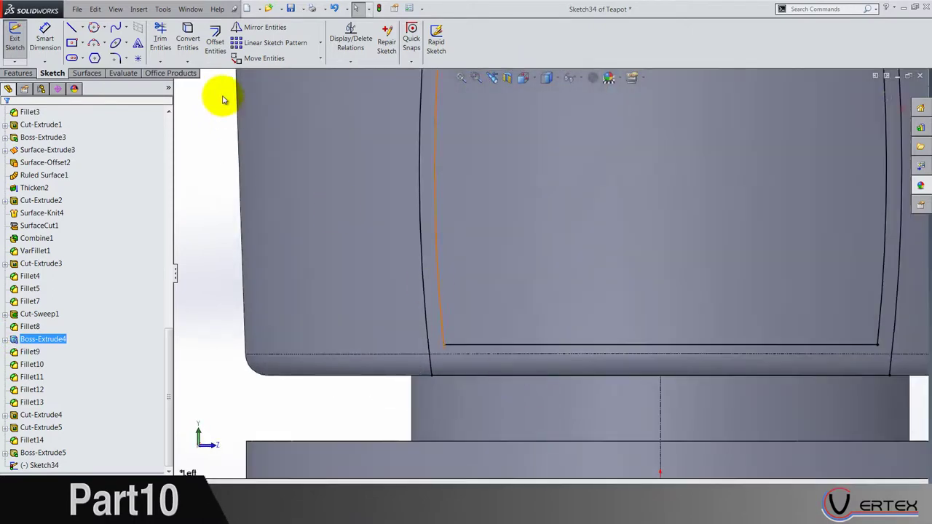
left_click(214, 41)
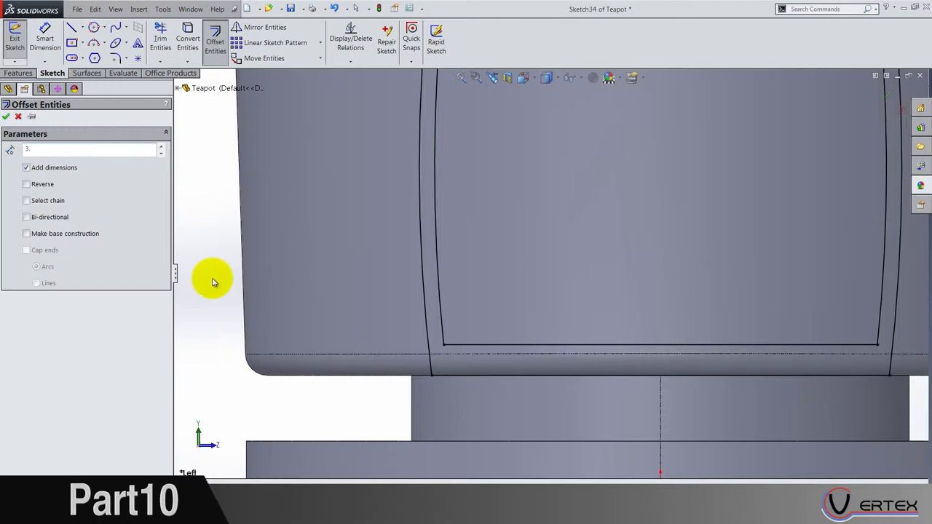
left_click(495, 376)
left_click(33, 184)
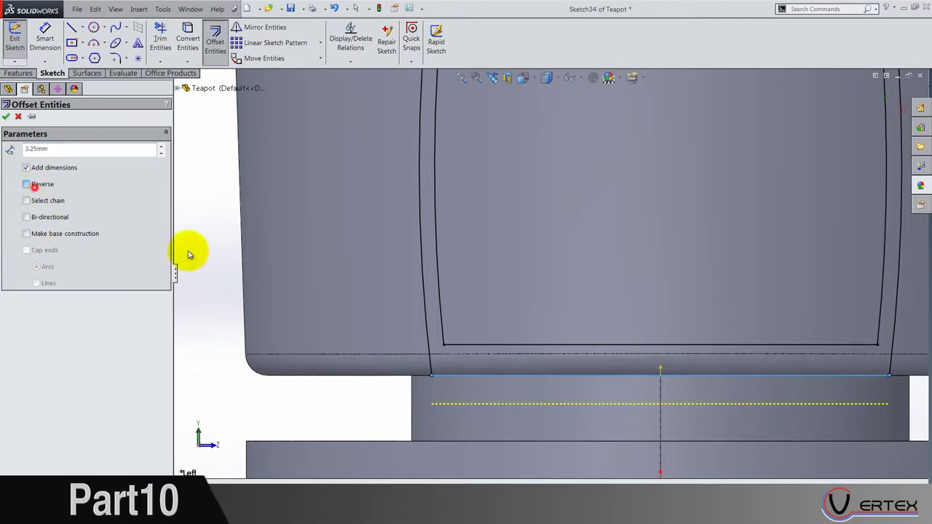
left_click(534, 298)
Step: Remove the inner profile's bottom line with the Trim to closest option
left_click(162, 44)
scroll(481, 356, "down", 7)
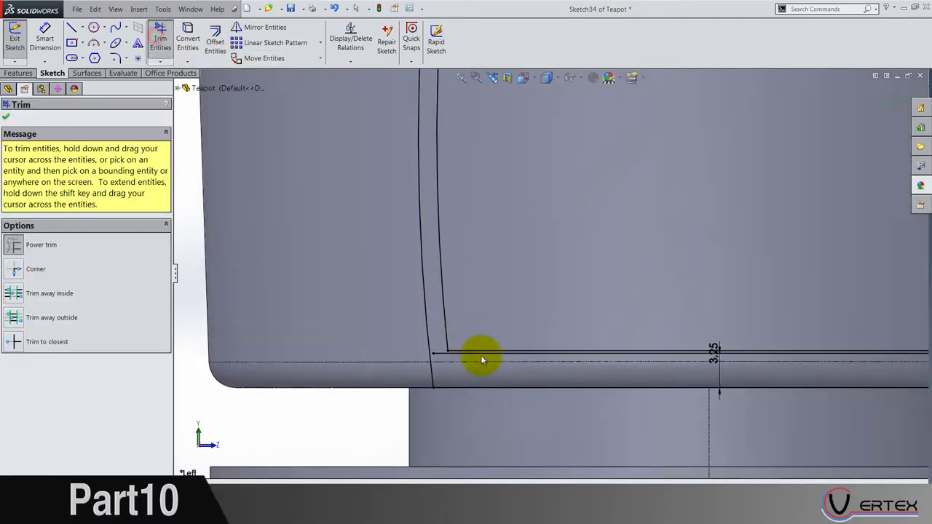
left_click(15, 269)
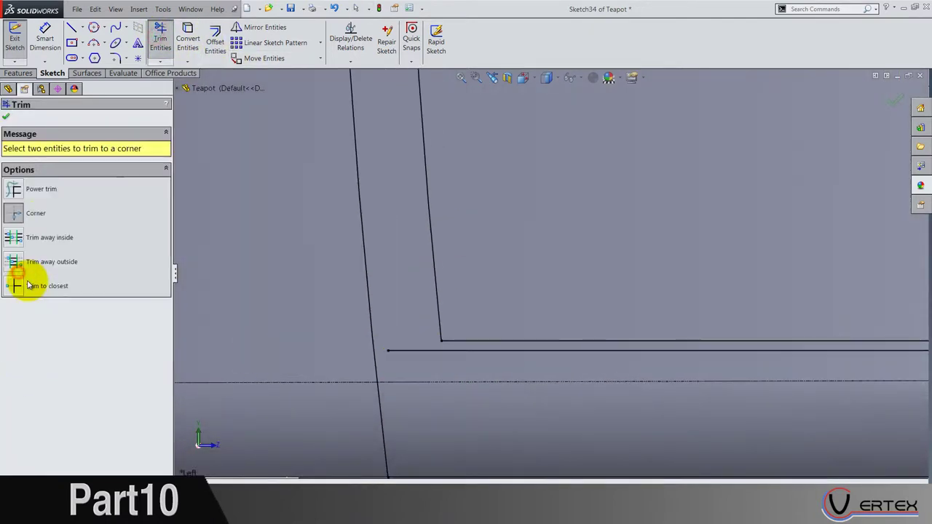
left_click(13, 292)
left_click(483, 339)
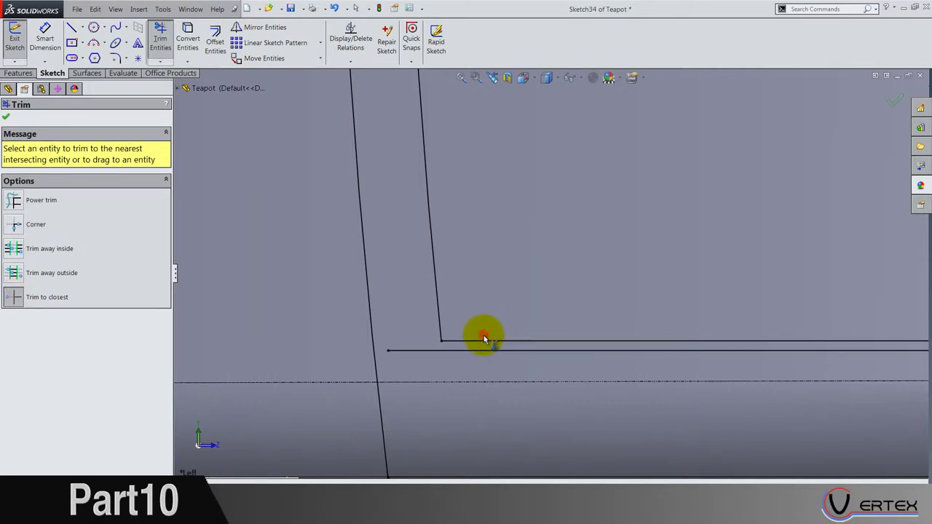
Step: Corner-trim both outer side curves to the offset bottom line
left_click(16, 225)
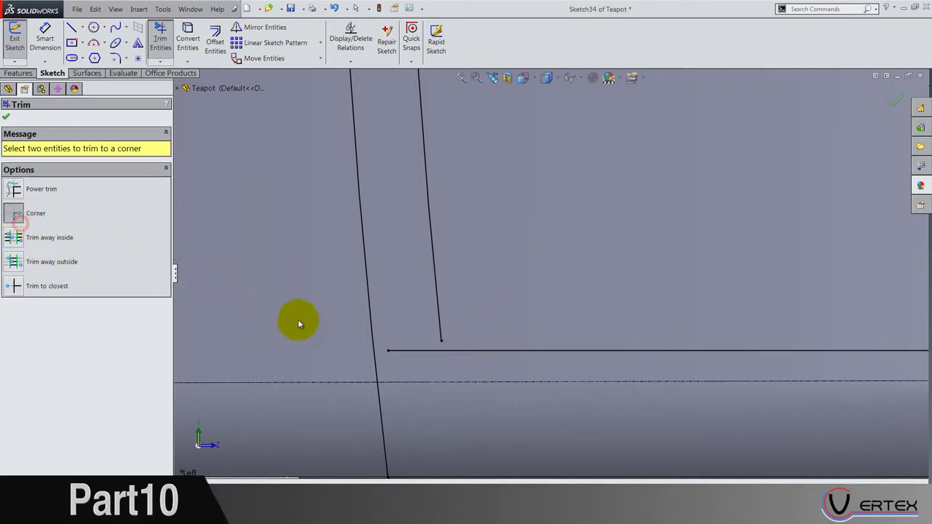
left_click(377, 325)
left_click(418, 350)
scroll(549, 335, "up", 2)
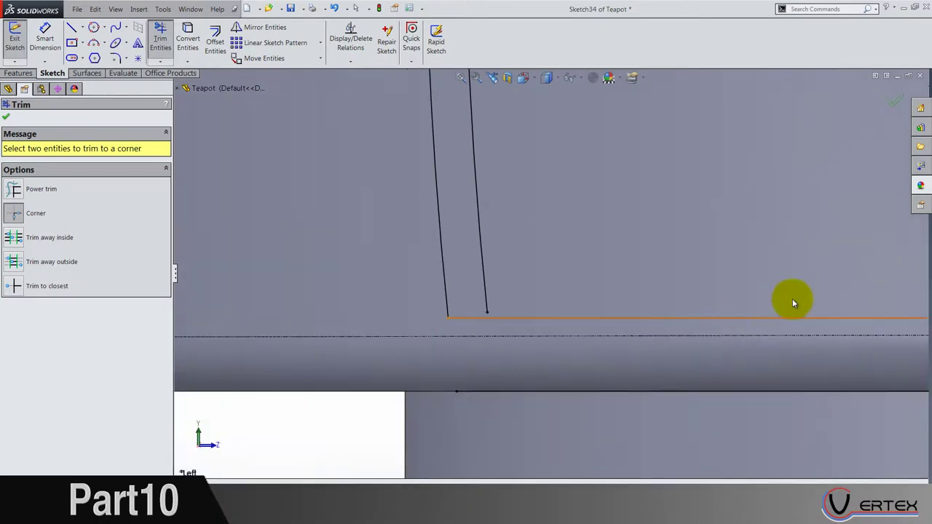
scroll(809, 302, "up", 3)
scroll(678, 252, "down", 2)
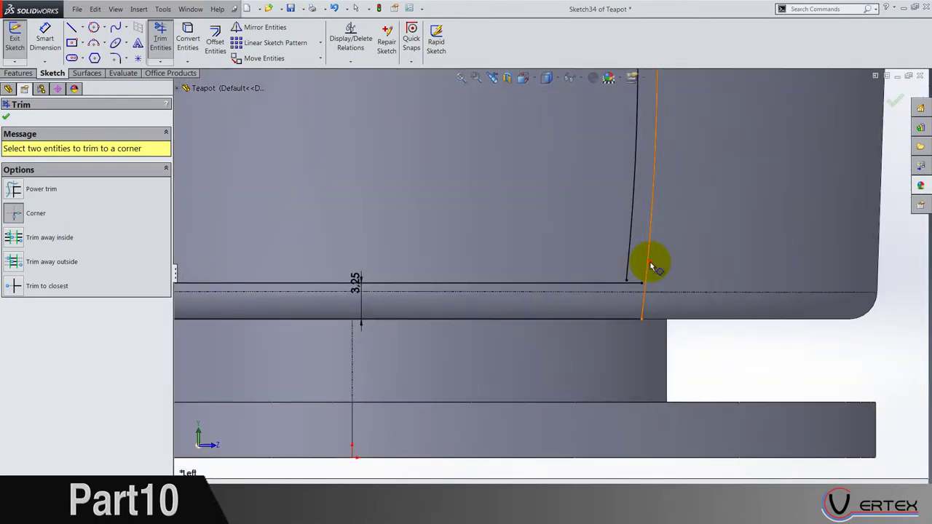
left_click(632, 283)
scroll(613, 296, "up", 4)
scroll(483, 265, "down", 3)
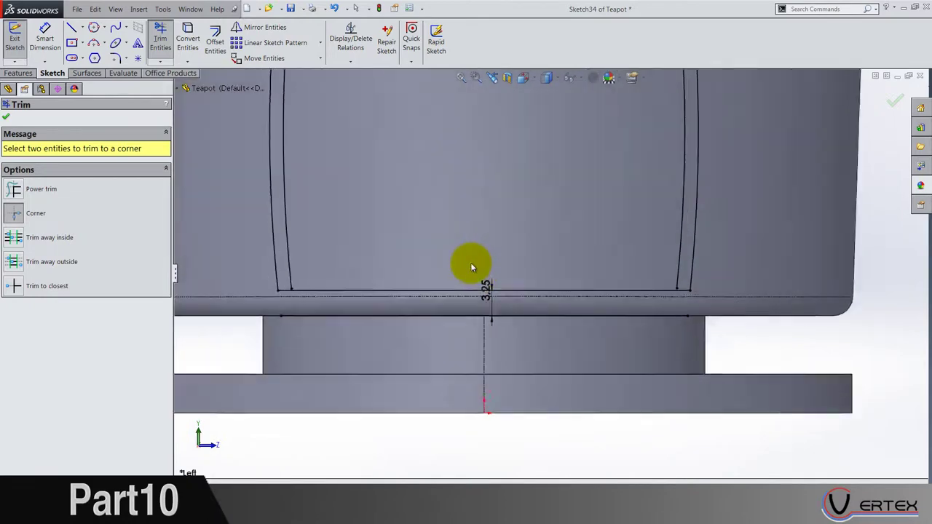
Step: Delete the original bottom line of the outer profile together with its offset dimension
key("Escape")
left_click(493, 297)
left_click(626, 377)
key("Escape")
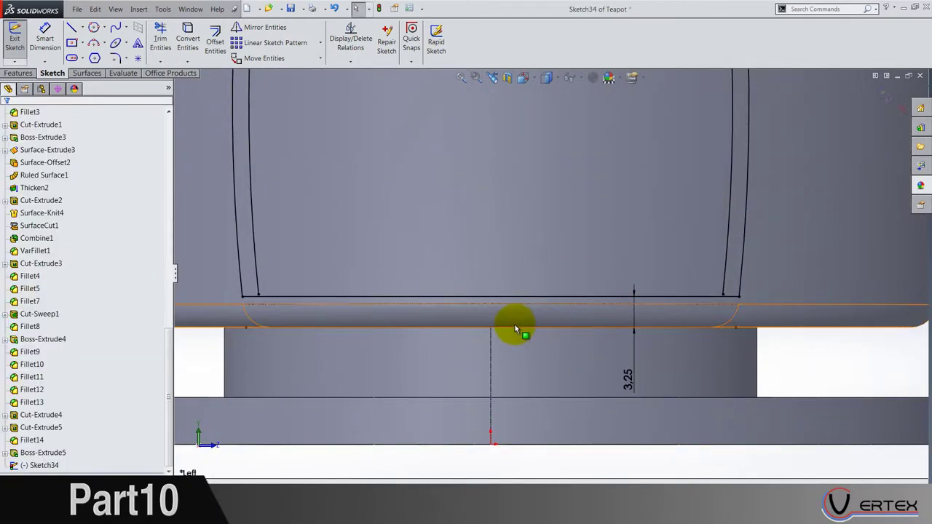
key("Delete")
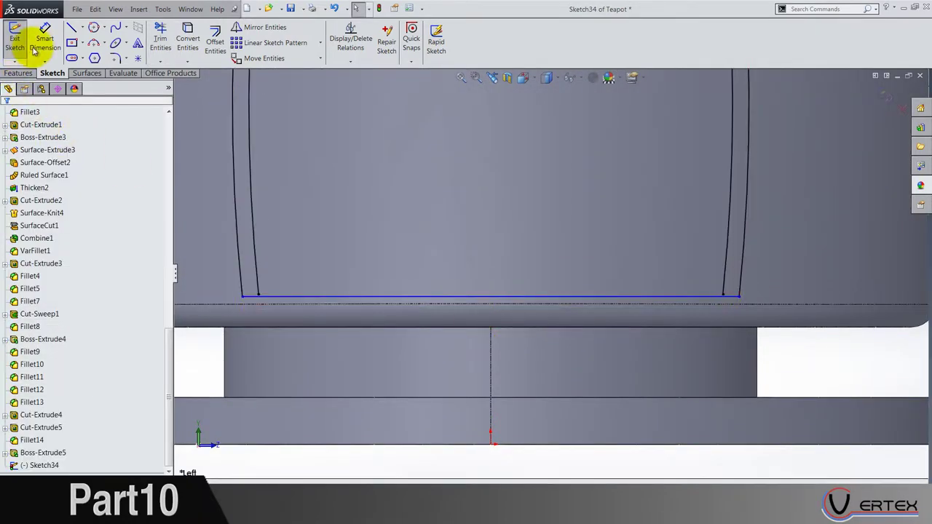
Step: Dimension the vertical distance between the outer profile's bottom line and the body's lower edge
left_click(44, 38)
left_click(295, 330)
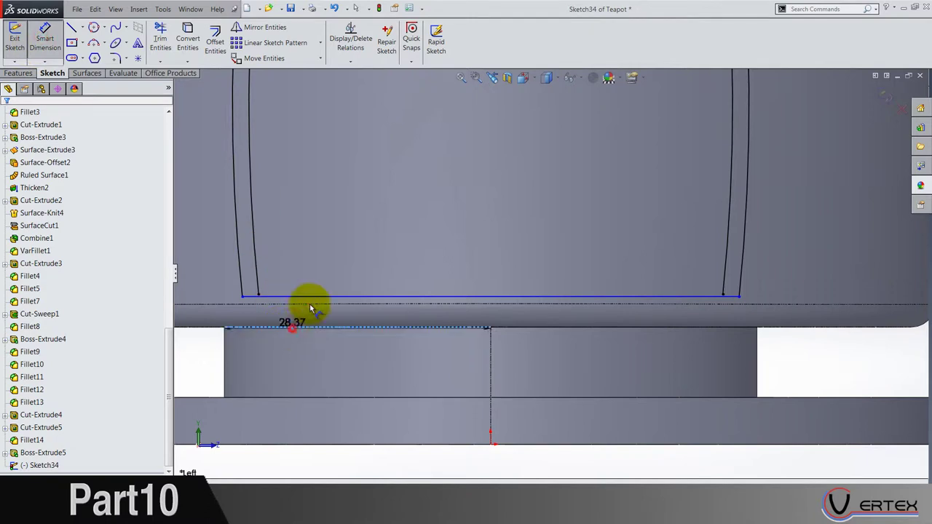
left_click(312, 296)
left_click(207, 345)
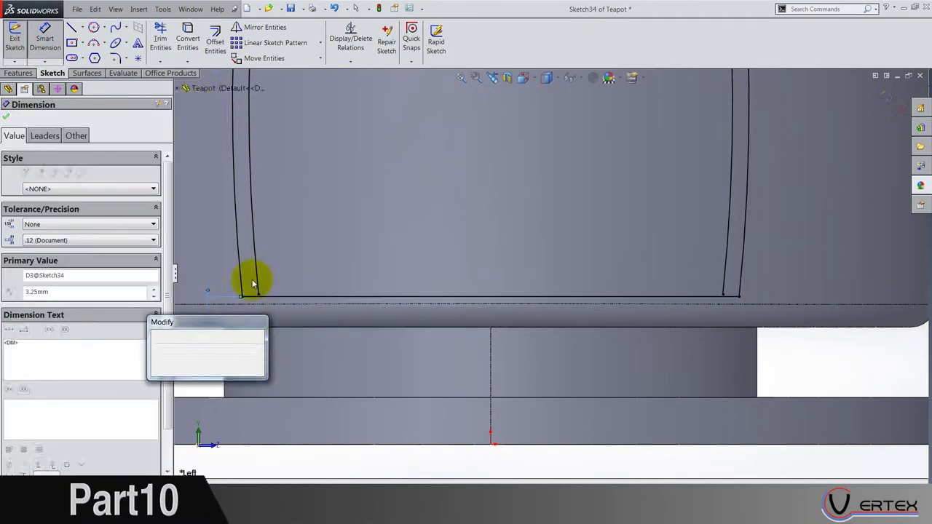
key("Return")
Step: Offset the outer profile's bottom line 0.75 mm inward
left_click(216, 42)
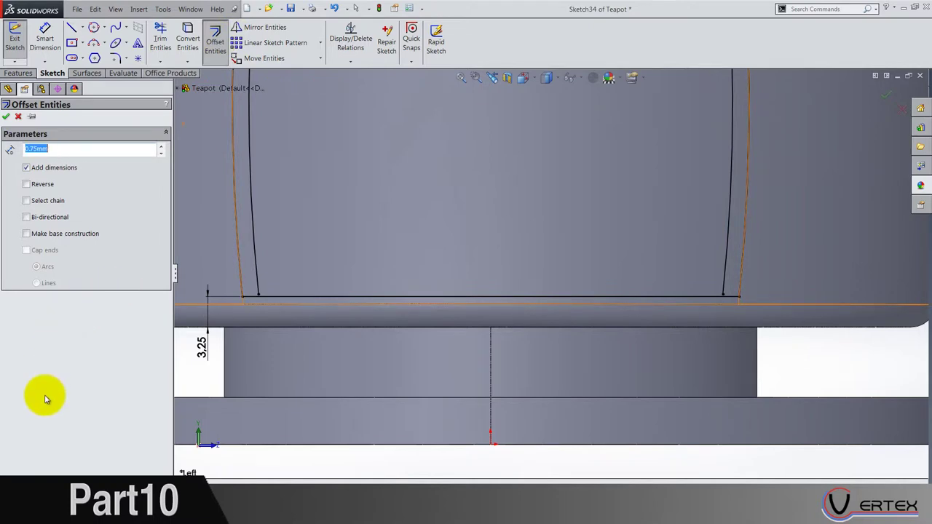
left_click(355, 297)
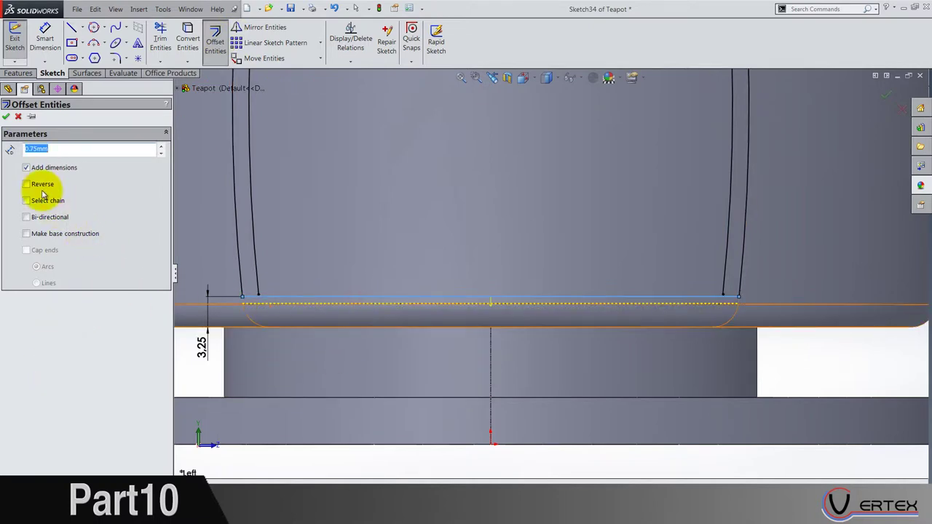
left_click(6, 117)
Step: Power-trim the overhanging ends at both lower corners of the inner profile
left_click(158, 42)
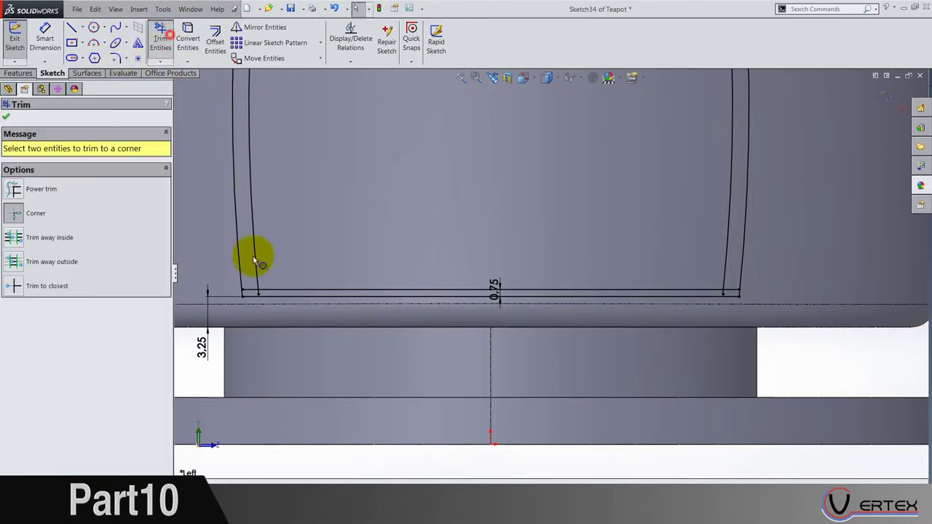
scroll(256, 271, "down", 7)
left_click(14, 191)
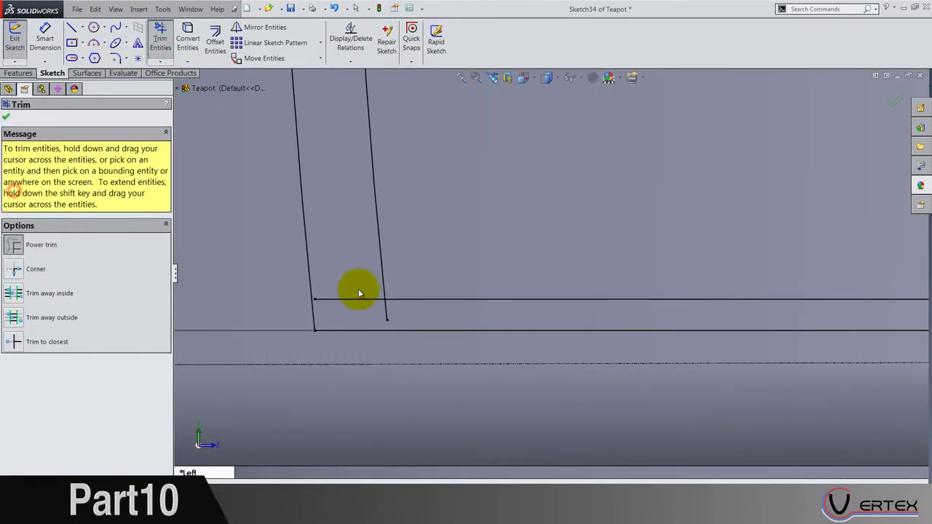
scroll(735, 265, "up", 6)
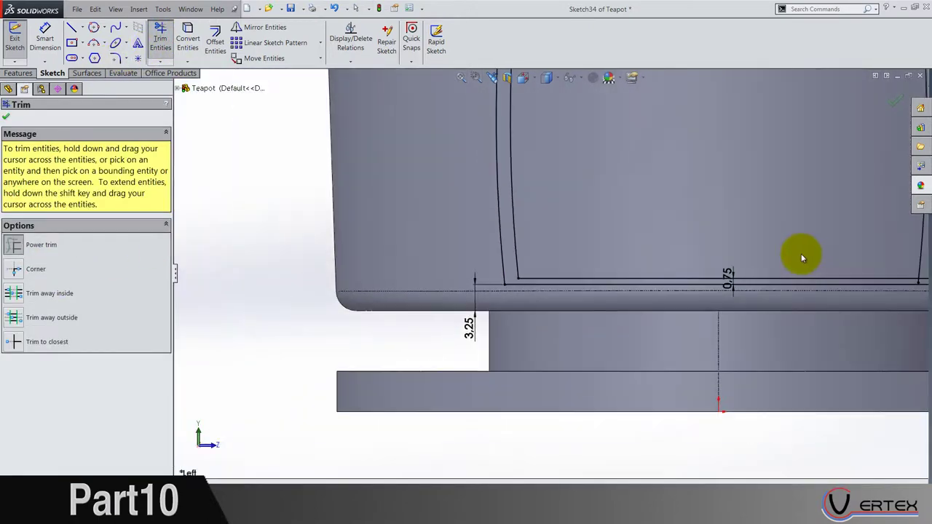
scroll(745, 275, "down", 6)
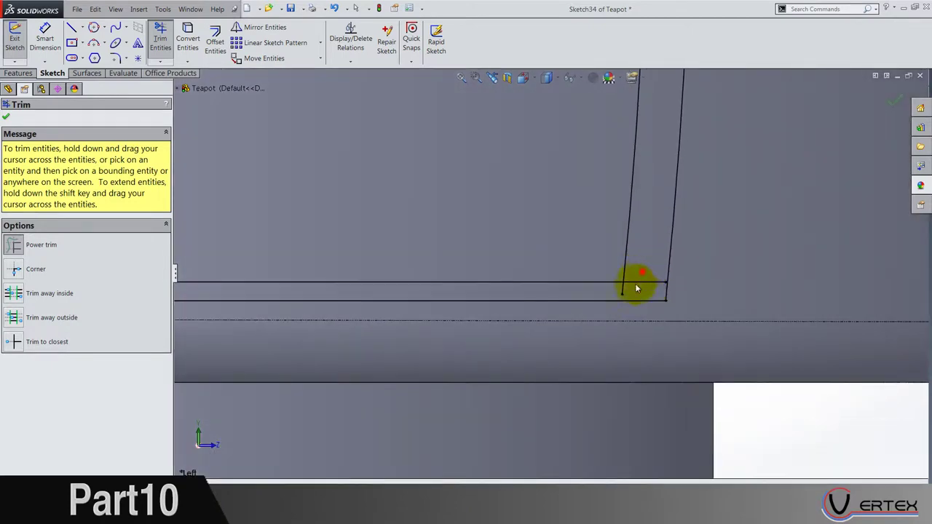
left_click_drag(602, 289, 595, 282)
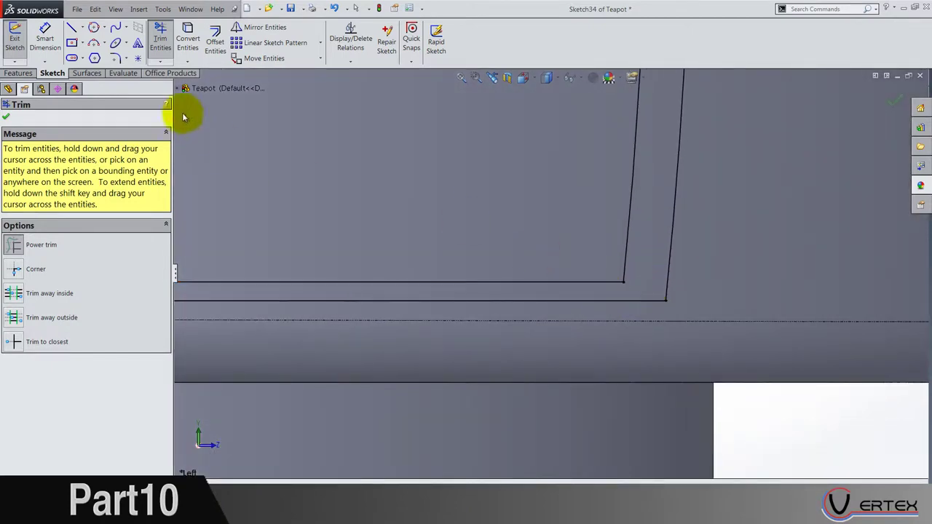
Step: Start a sketch fillet and set its radius to 5 mm
left_click(115, 57)
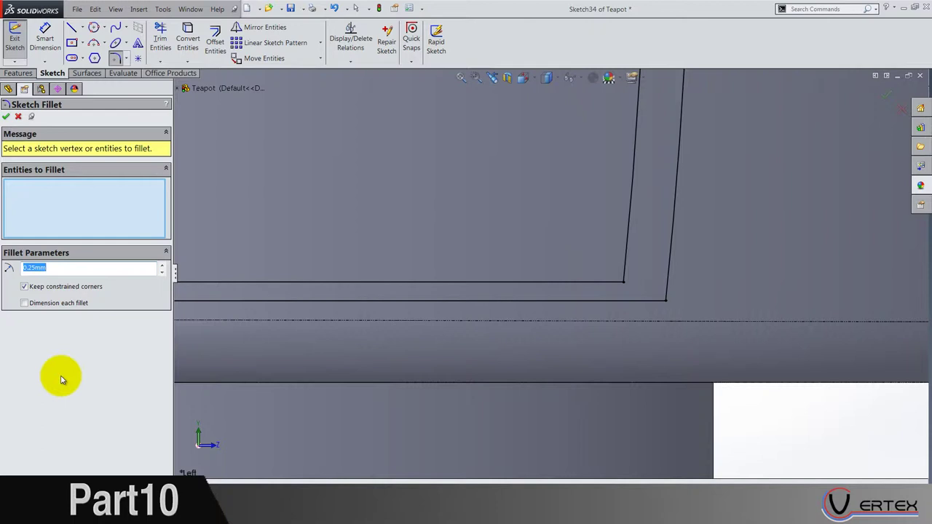
scroll(767, 280, "up", 6)
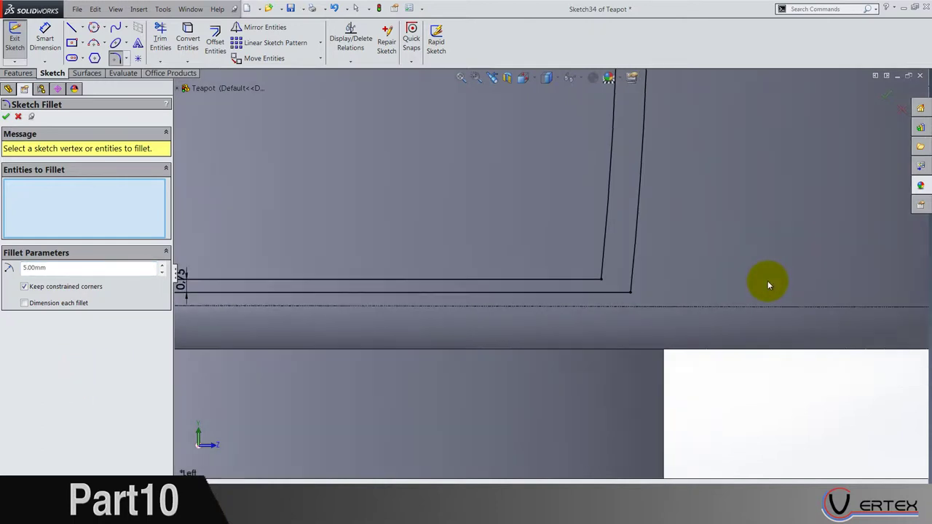
scroll(527, 250, "up", 4)
scroll(525, 232, "down", 3)
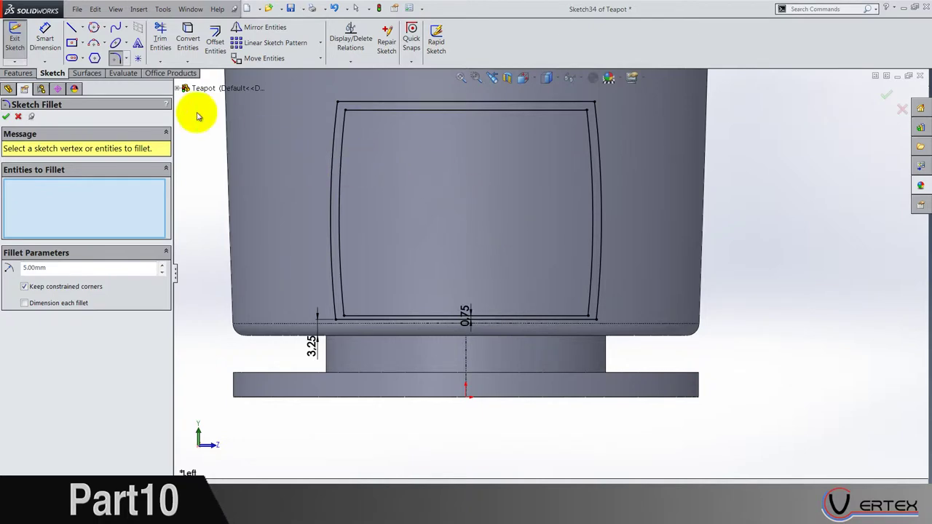
Step: Trim away all lines and curves of the inner profile, leaving only the closed outer outline
left_click(160, 38)
scroll(369, 182, "down", 3)
scroll(495, 208, "up", 4)
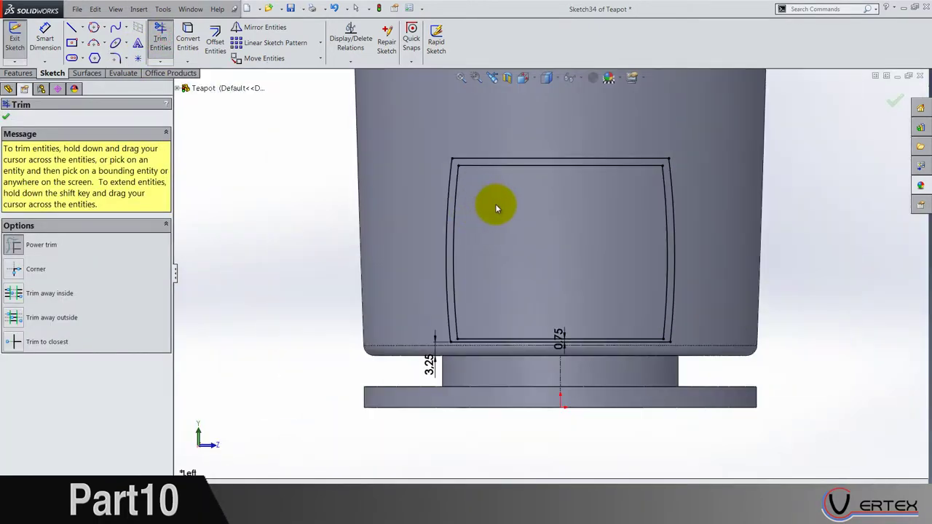
scroll(495, 208, "down", 3)
left_click(13, 341)
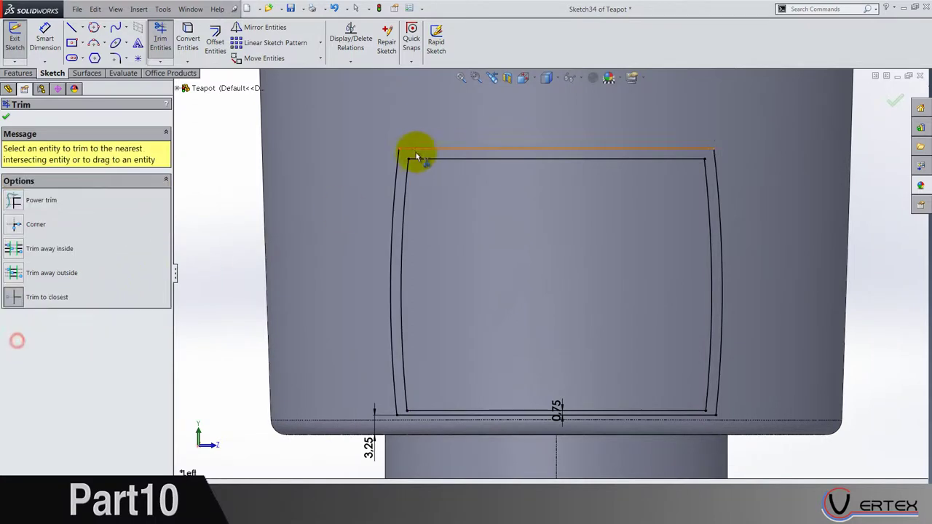
left_click(453, 413)
left_click(710, 340)
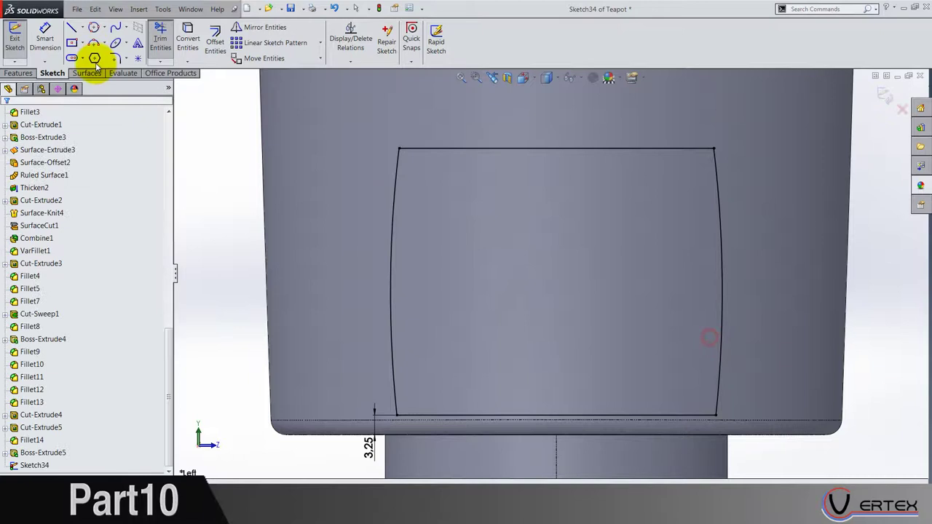
Step: Round all four corners of the outer outline with 5 mm sketch fillets
left_click(115, 58)
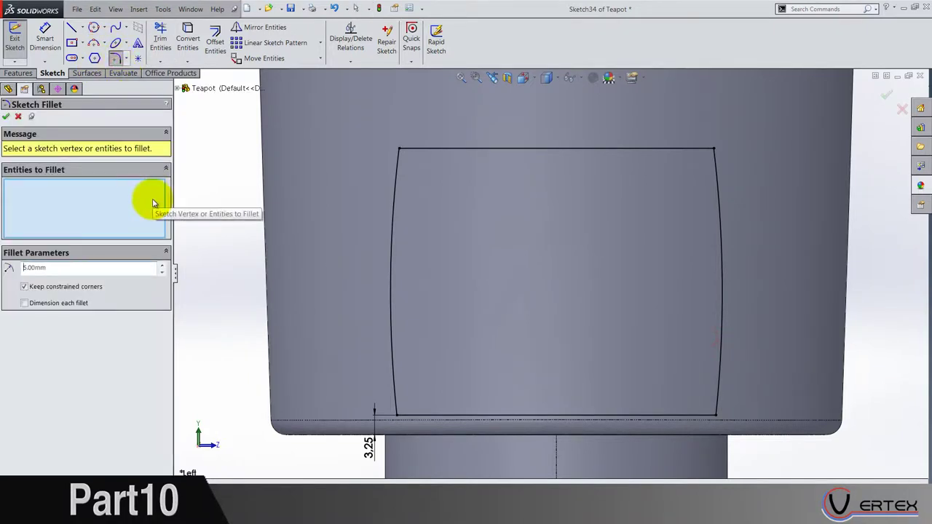
scroll(306, 204, "up", 5)
left_click_drag(316, 187, 697, 377)
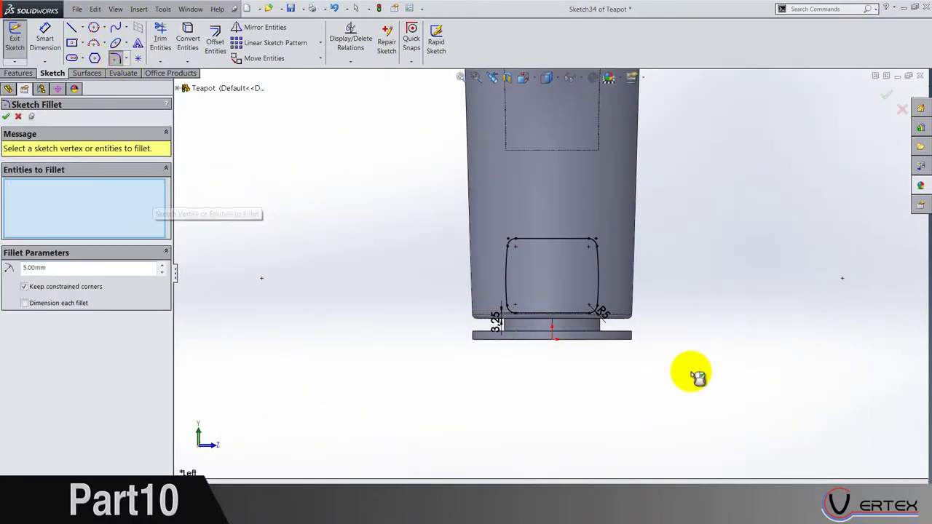
left_click(886, 95)
Step: Extrude the rounded outline 2 mm as a merged front plate on the insert, and save the part
mouse_move(830, 161)
middle_mouse_down()
mouse_move(670, 266)
mouse_move(228, 257)
middle_mouse_up()
left_click(15, 37)
left_click(20, 40)
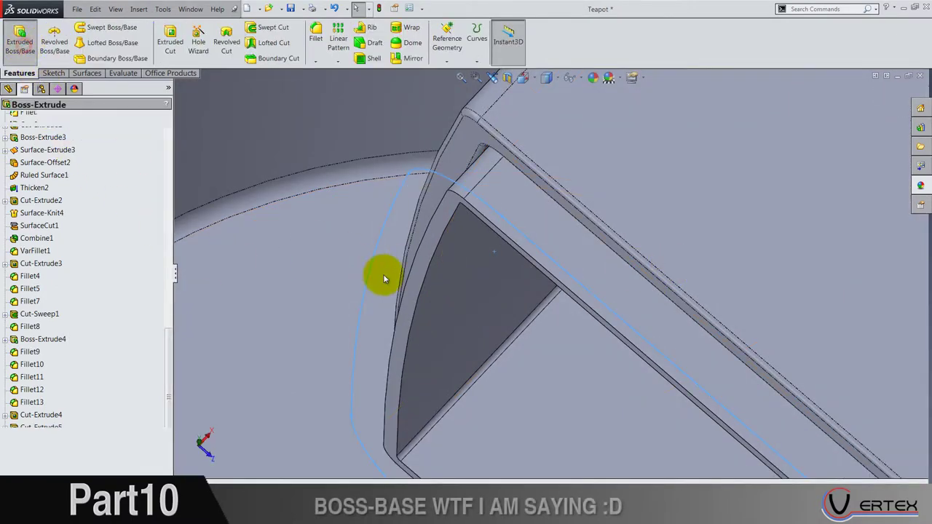
type("2.00mm")
key("Return")
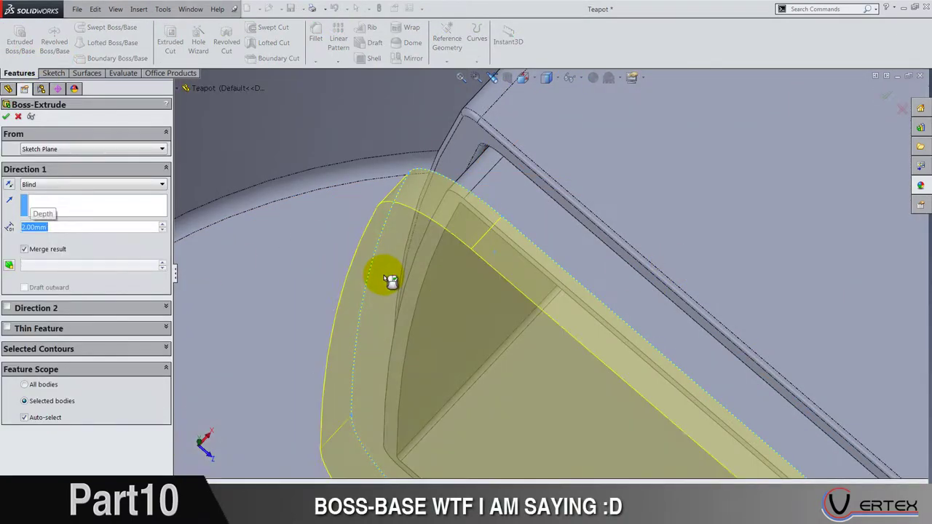
scroll(472, 285, "up", 4)
middle_click_drag(528, 293, 525, 317)
scroll(524, 315, "up", 6)
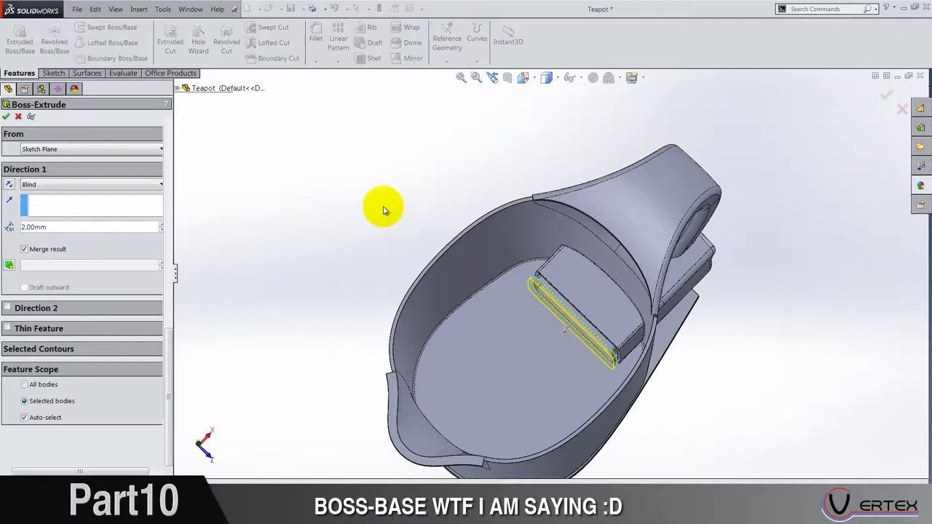
key("Return")
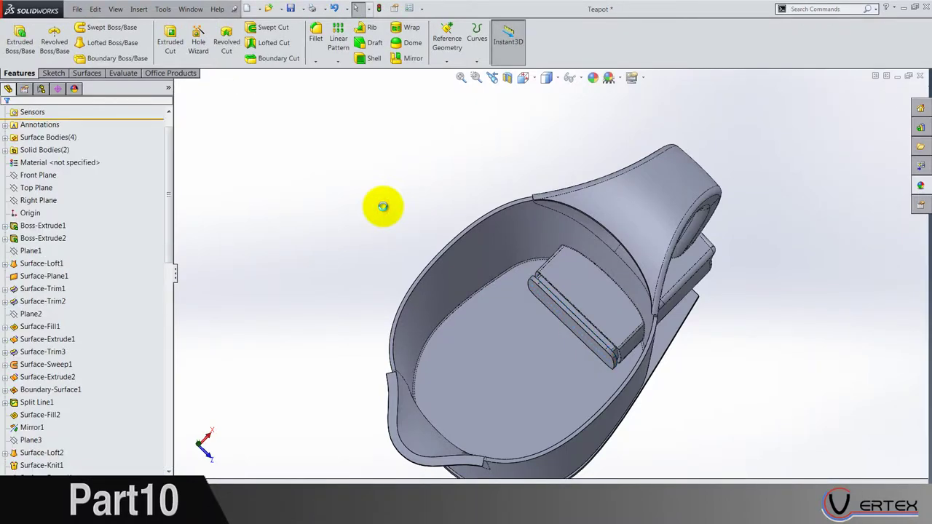
key("ctrl+s")
Step: Start a sketch on the plate's front face and draw two connected construction lines, about 28 mm up from the origin and about 27.5 mm sideways
mouse_move(381, 206)
middle_mouse_down()
mouse_move(396, 192)
mouse_move(382, 195)
middle_mouse_up()
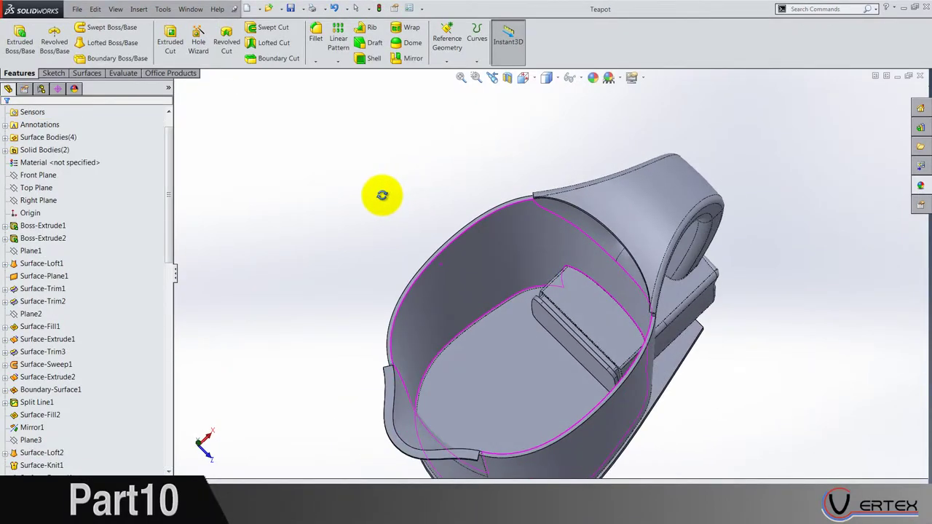
right_click(541, 322)
left_click(548, 220)
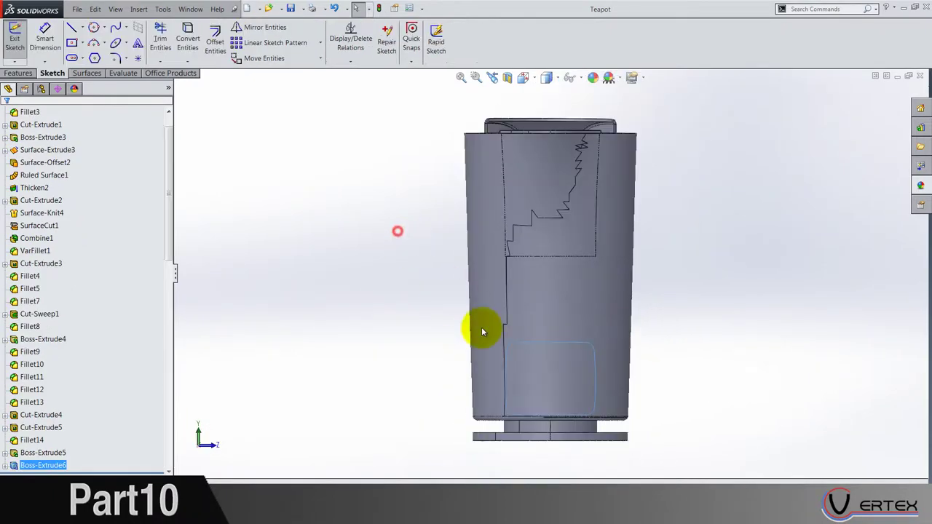
scroll(519, 407, "down", 6)
scroll(542, 198, "up", 4)
scroll(542, 198, "down", 3)
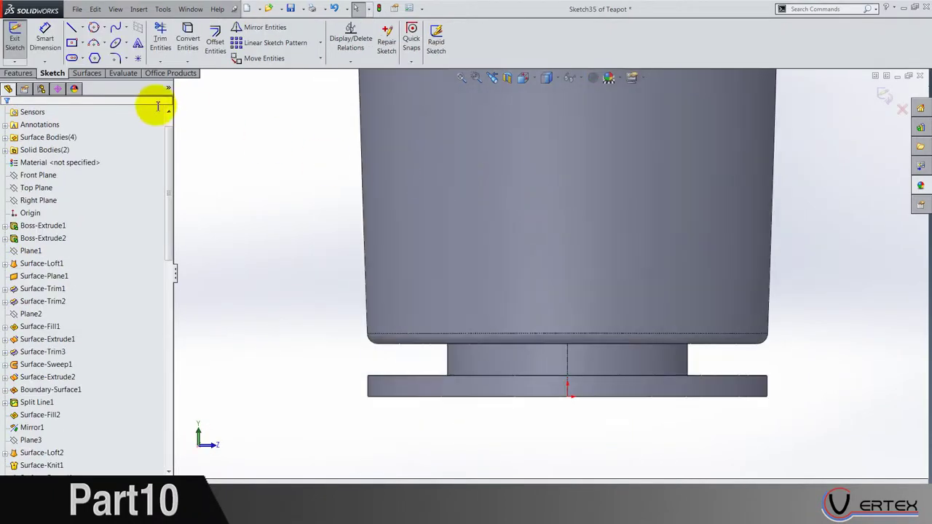
left_click(84, 29)
left_click(91, 52)
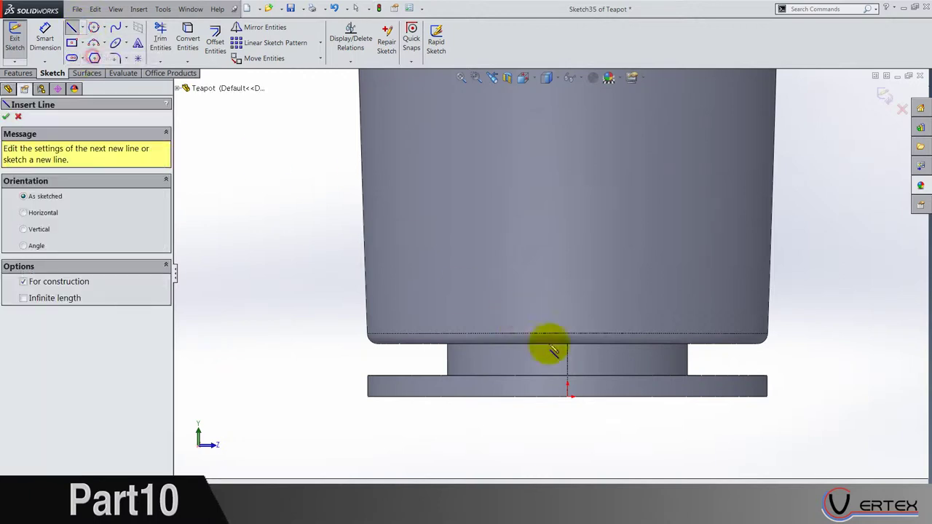
left_click(569, 397)
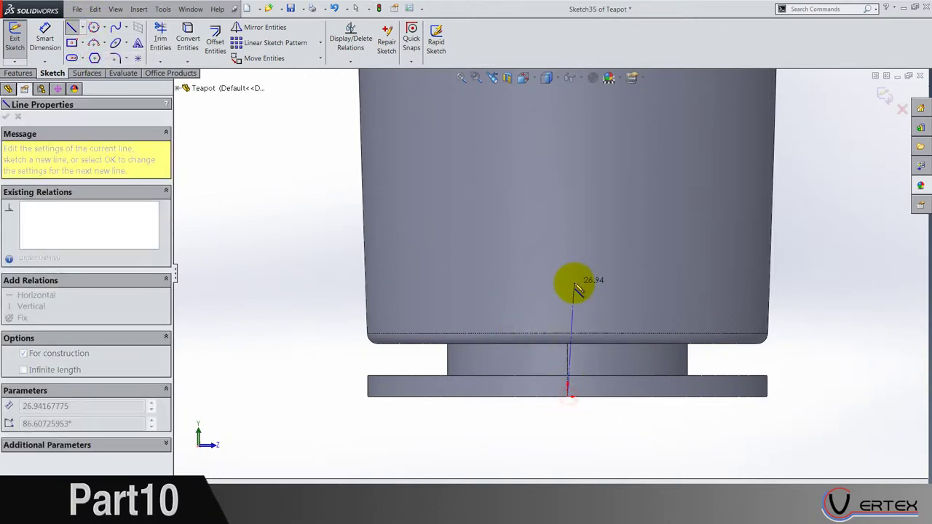
left_click(571, 278)
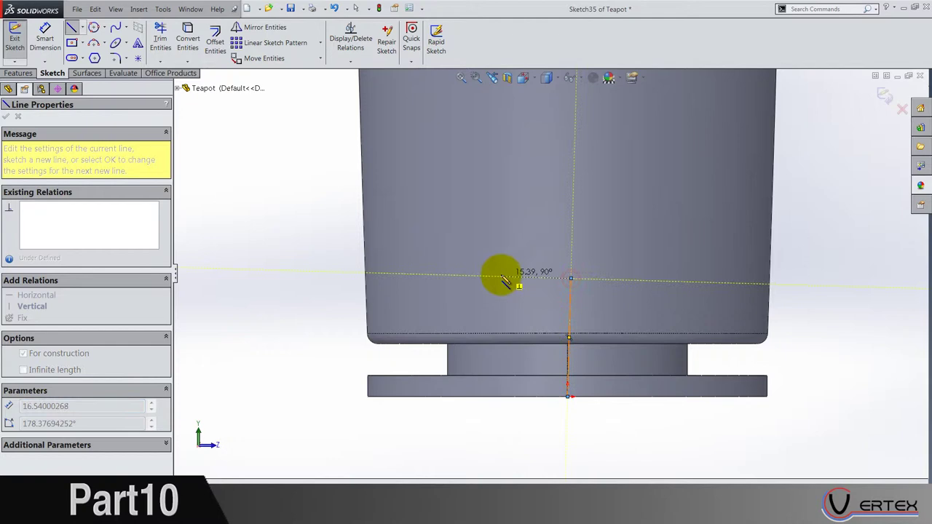
left_click(469, 231)
key("Escape")
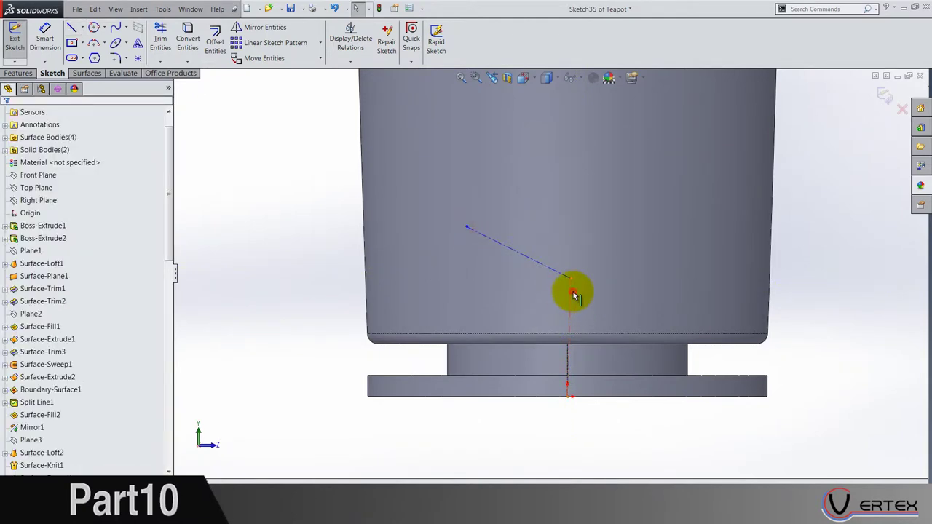
Step: Make the slanted construction line horizontal and the one rising from the origin vertical
left_click(574, 295)
left_click(561, 274)
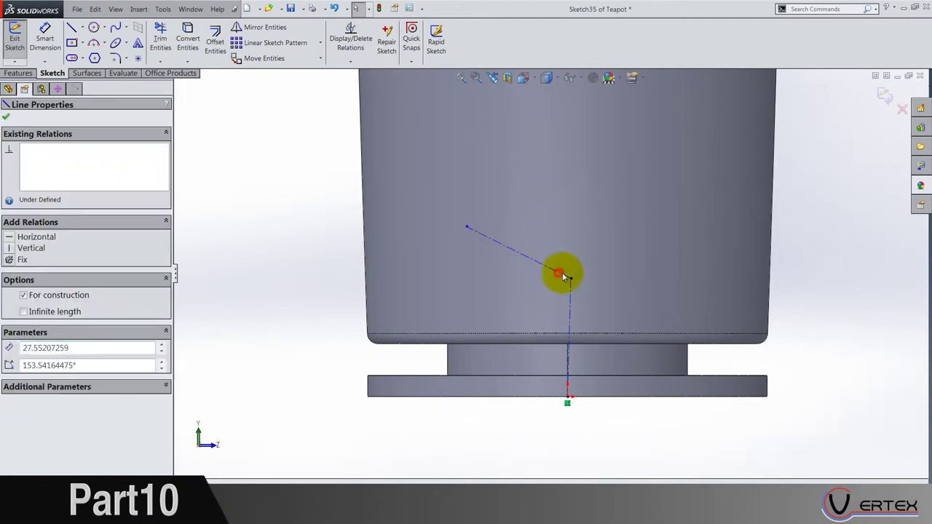
left_click(546, 267)
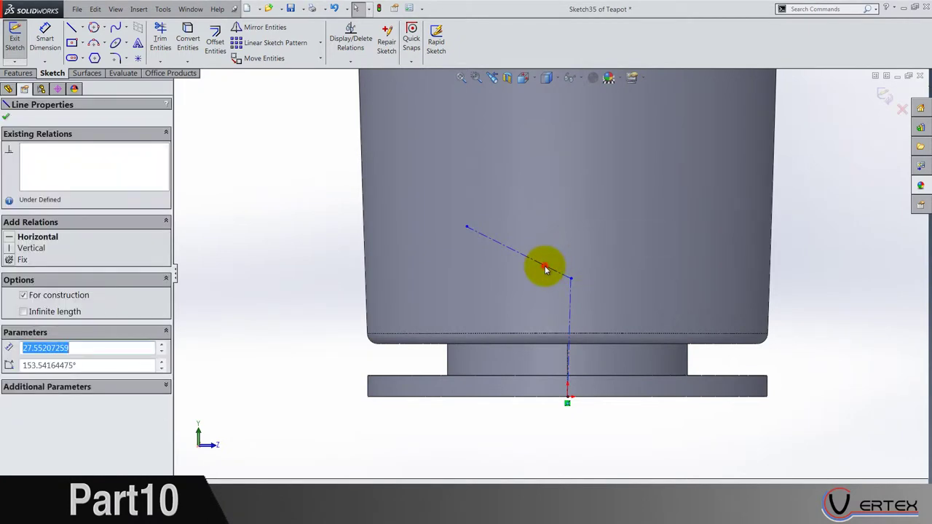
left_click(571, 226)
left_click(576, 246)
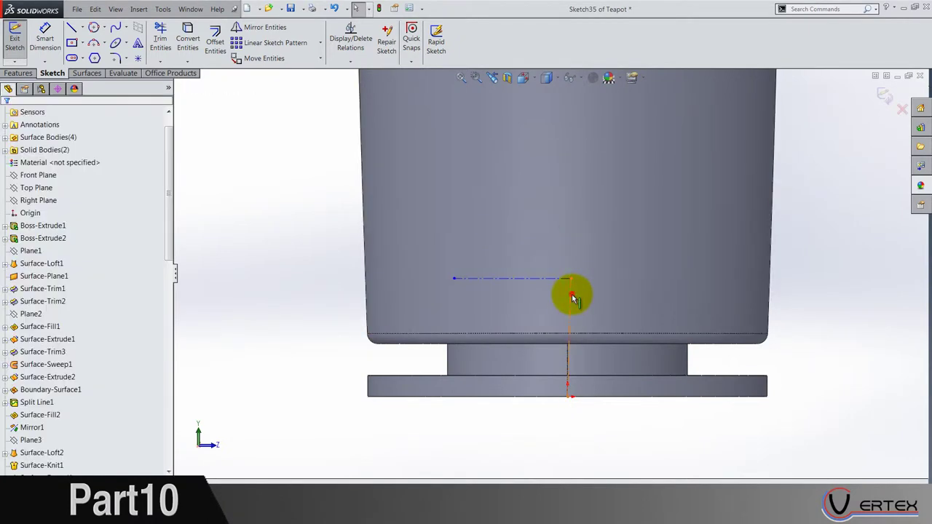
left_click(571, 295)
left_click(608, 259)
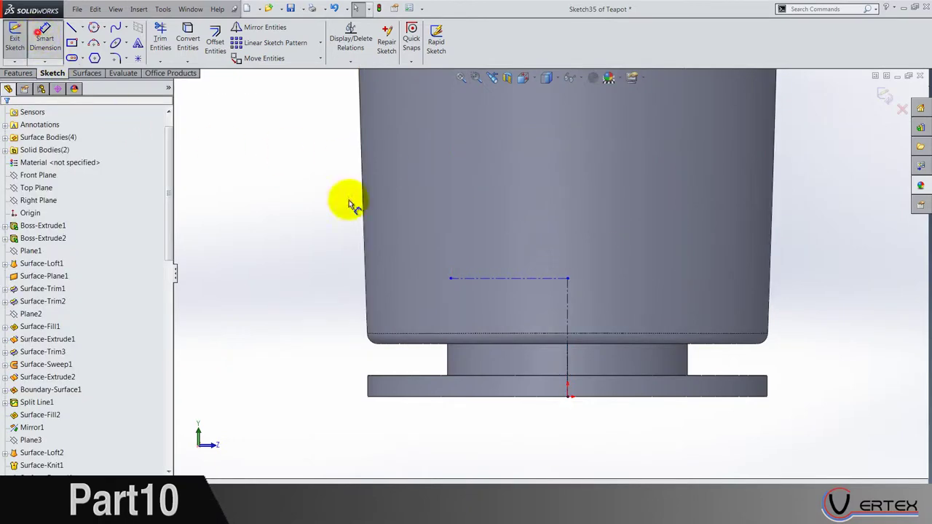
Step: Dimension the horizontal construction line to 15 mm
left_click(504, 278)
left_click(499, 188)
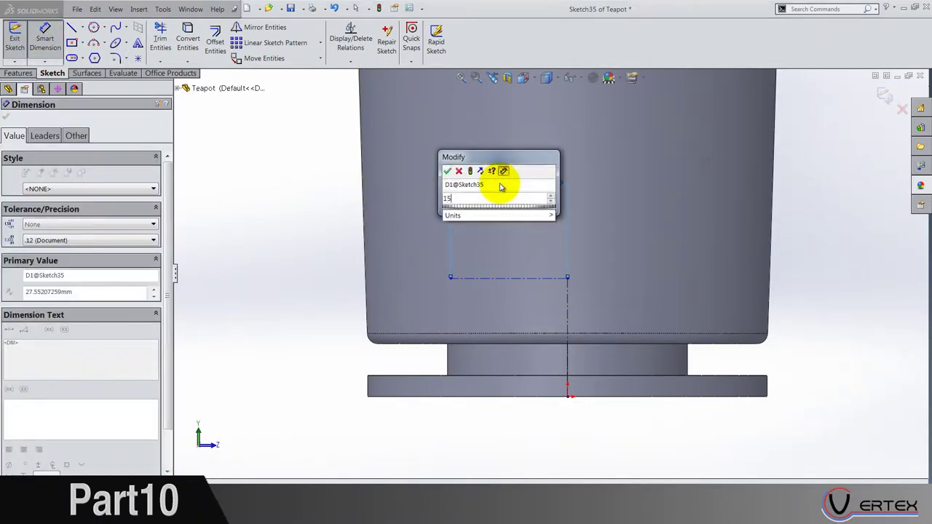
key("Return")
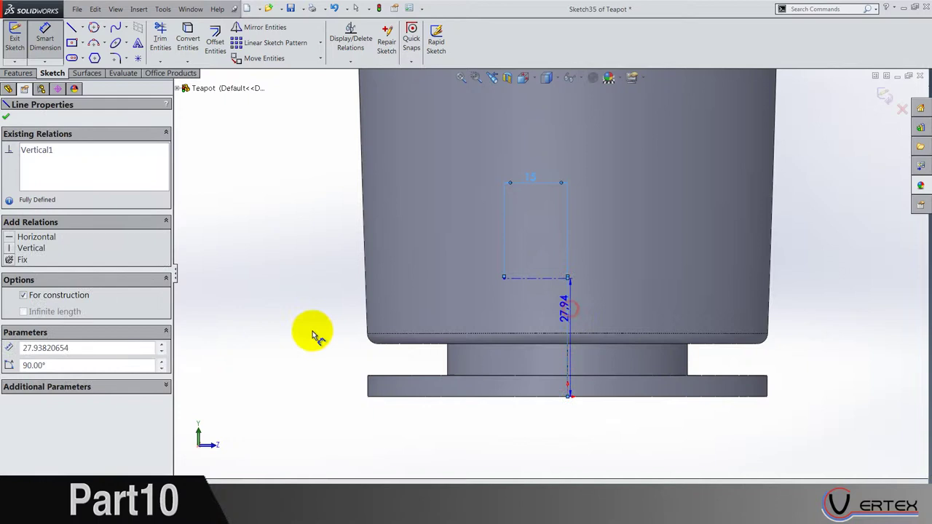
Step: Dimension the vertical construction line to 20 mm, and delete that dimension
left_click(313, 335)
type("20.00mm")
key("Return")
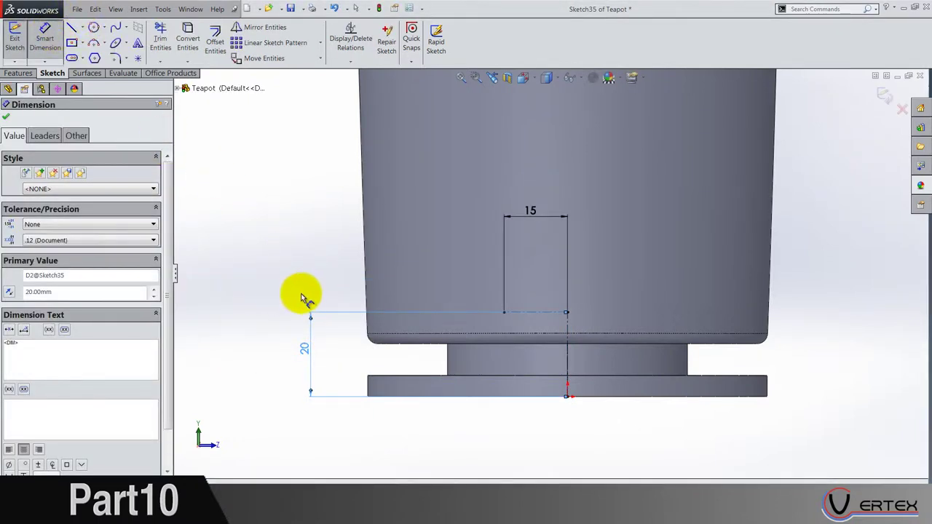
key("Delete")
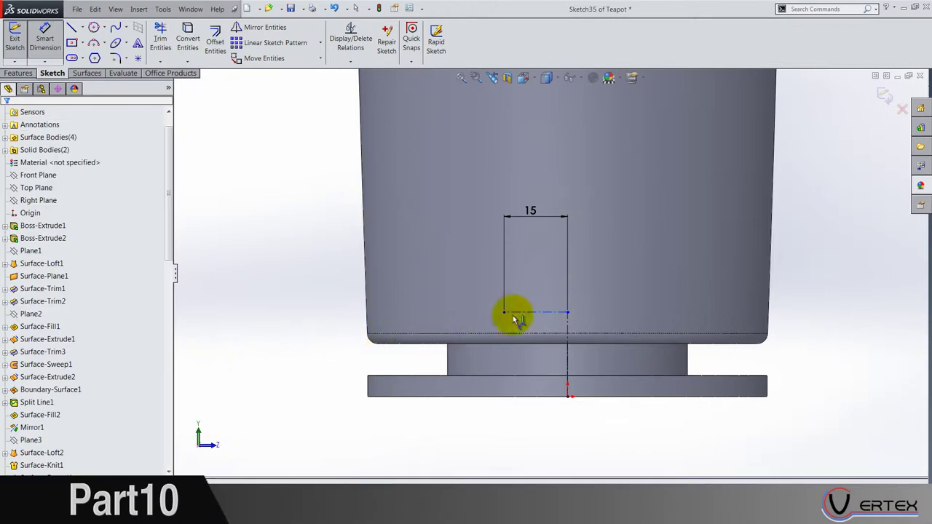
Step: Dimension the horizontal construction line 25 mm above the bottom edge of the teapot body
left_click(532, 312)
left_click(419, 344)
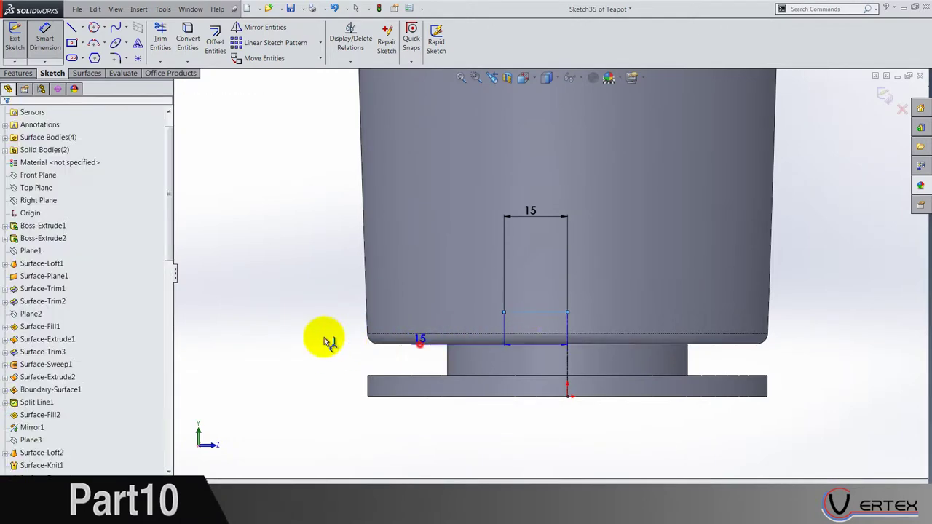
left_click(327, 342)
left_click(289, 330)
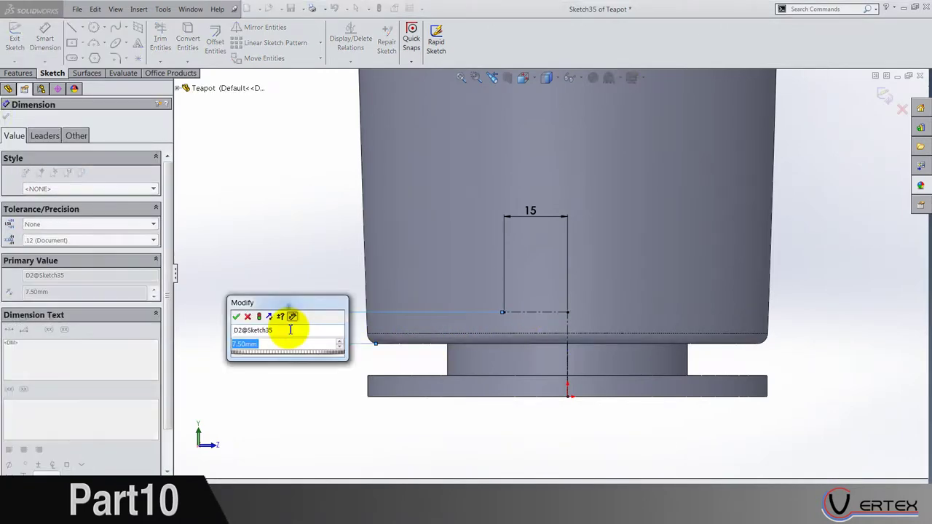
type("25")
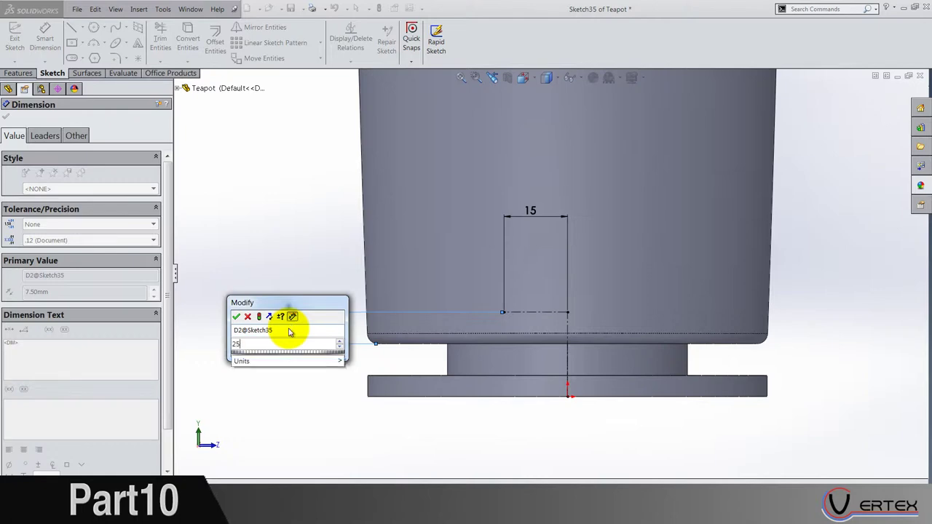
key("Return")
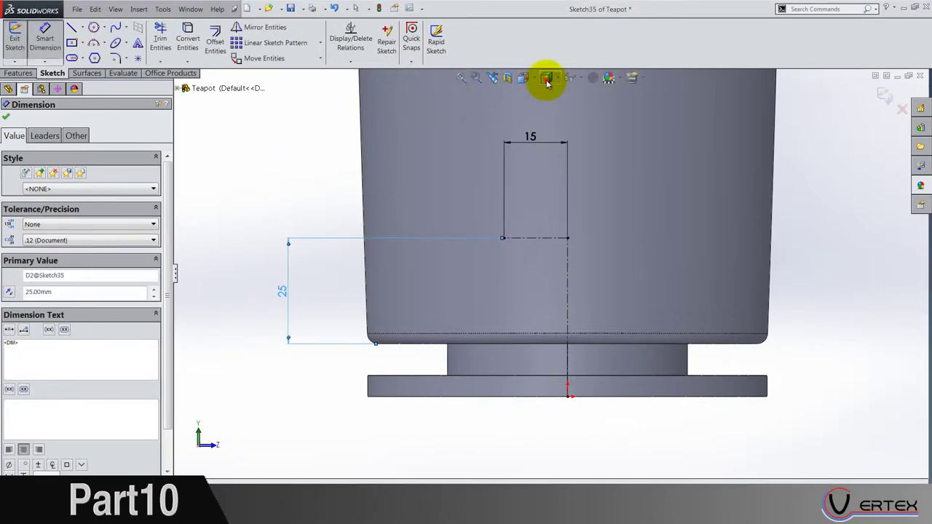
Step: Switch the model to wireframe display and draw a circle of about 2.5 mm radius centred on the horizontal construction line's free end
left_click(547, 81)
left_click(547, 158)
scroll(565, 237, "up", 3)
scroll(565, 236, "down", 4)
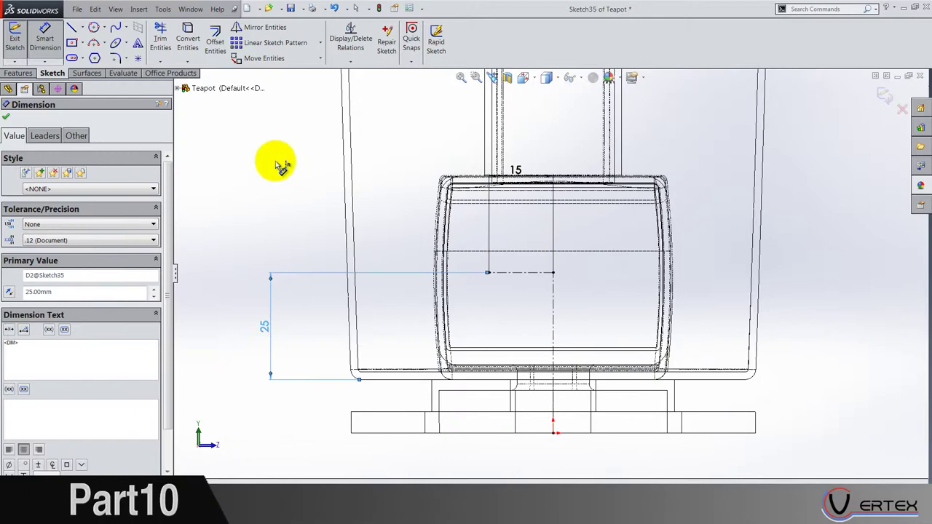
left_click(94, 28)
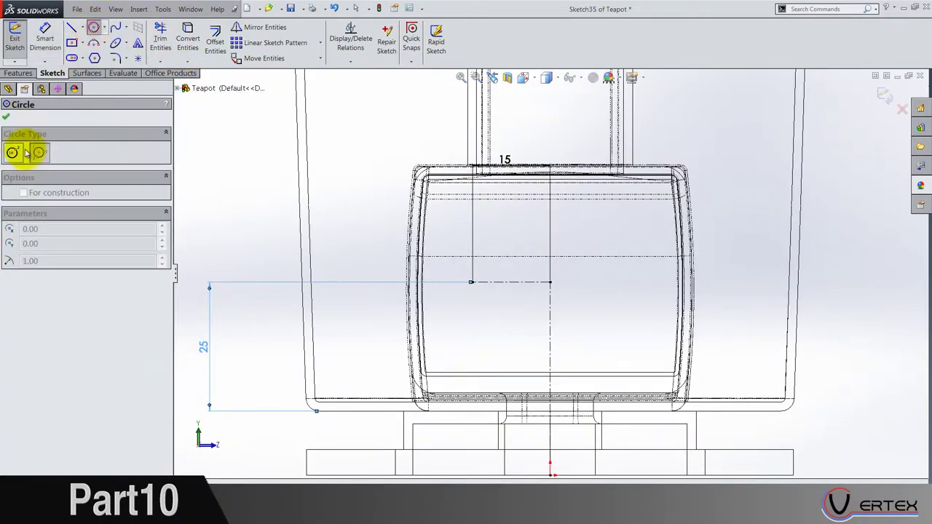
left_click(15, 152)
left_click_drag(472, 282, 480, 307)
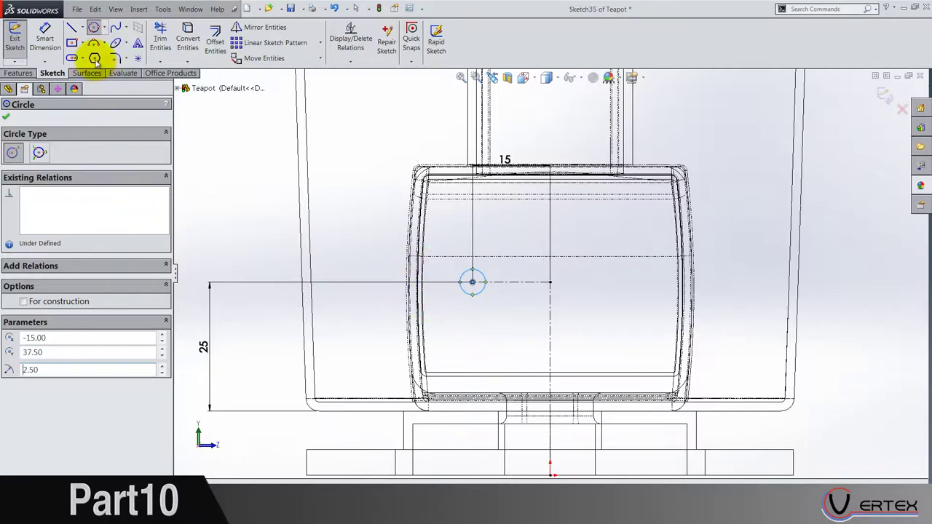
Step: Dimension the circle's diameter to 5 mm and finish the sketch
left_click(44, 38)
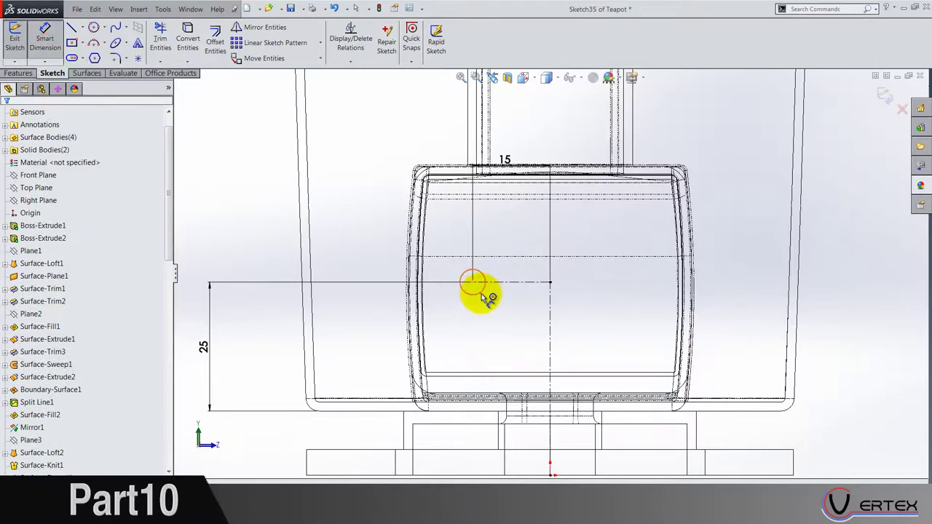
left_click(482, 293)
left_click(337, 211)
type("5.00mm")
key("Return")
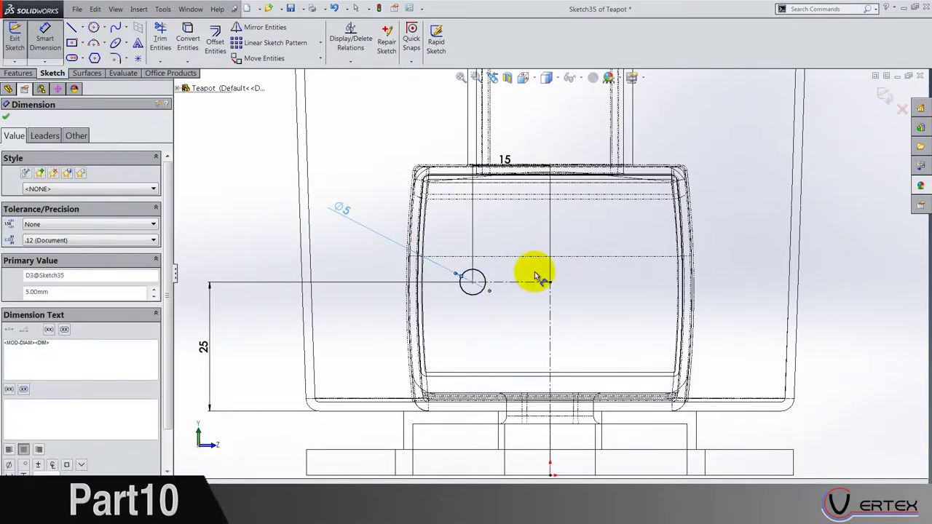
scroll(536, 275, "up", 2)
scroll(532, 193, "up", 2)
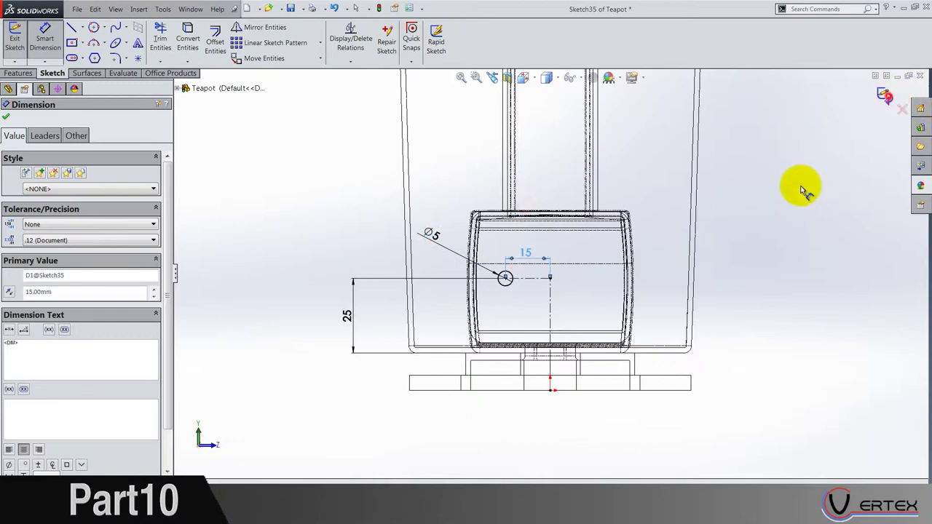
mouse_move(799, 187)
middle_mouse_down()
mouse_move(752, 242)
mouse_move(755, 377)
middle_mouse_up()
key("ctrl+b")
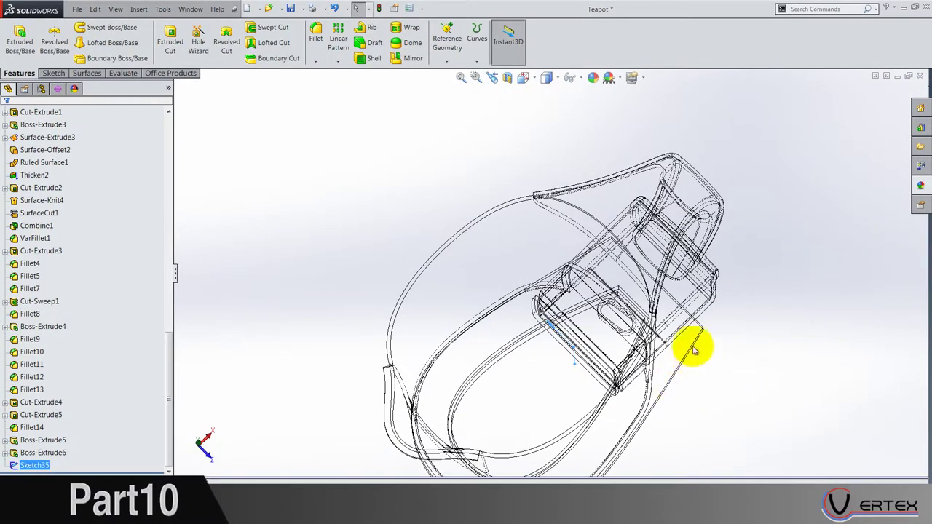
Step: Create a reference plane parallel to the Top Plane through the corner point where the circle sketch's two construction lines meet
middle_click_drag(694, 347, 677, 323)
scroll(637, 393, "up", 4)
left_click(637, 393)
scroll(503, 305, "down", 6)
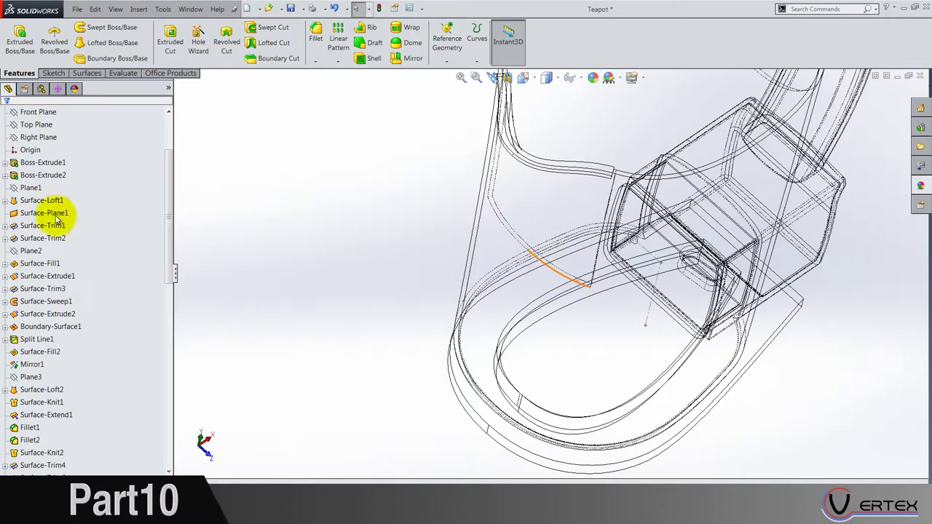
left_click(56, 216)
scroll(56, 220, "up", 3)
left_click(36, 213)
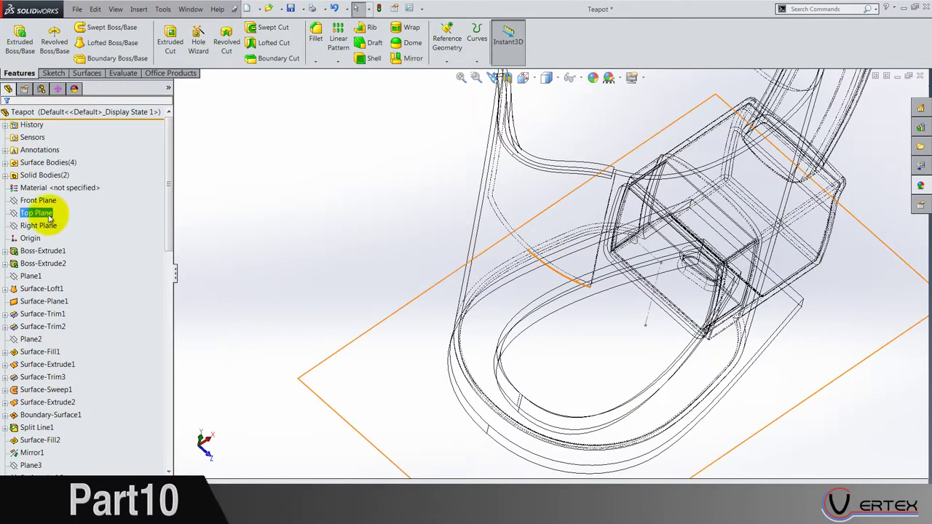
left_click(441, 48)
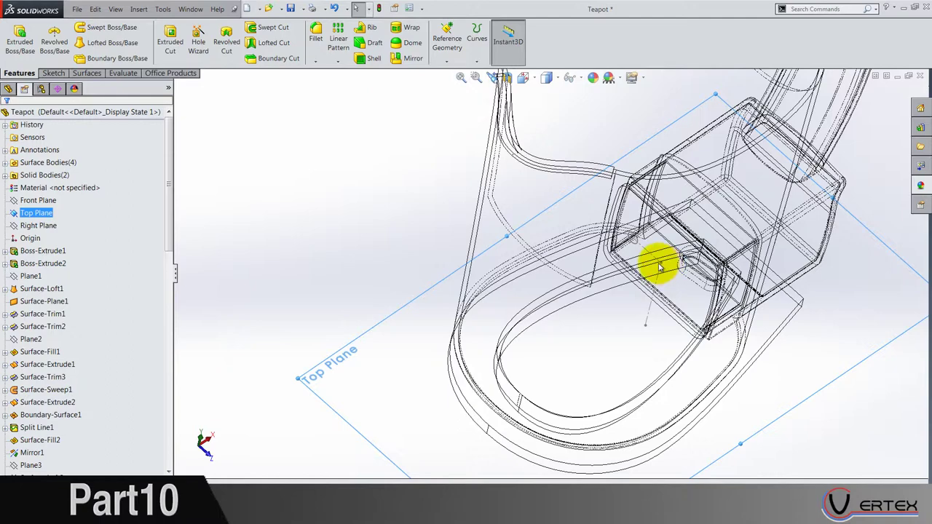
scroll(656, 264, "down", 3)
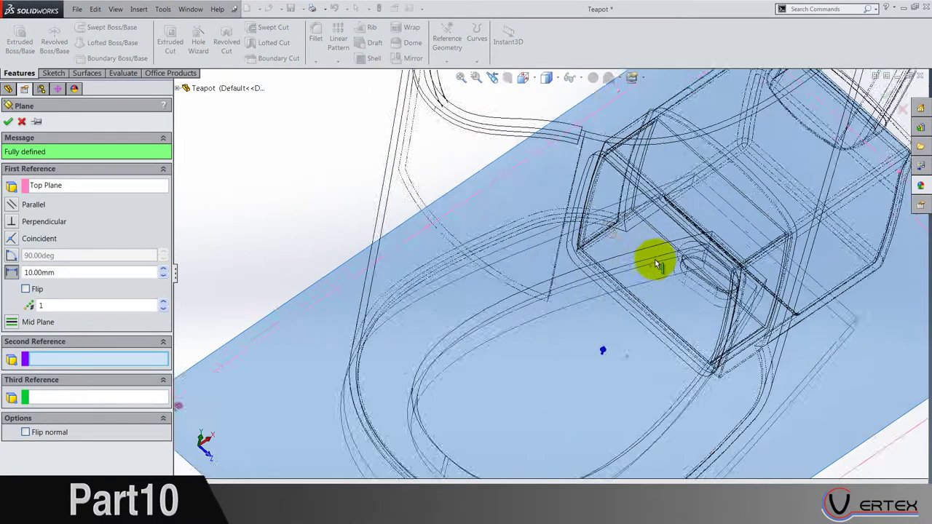
scroll(640, 270, "down", 5)
left_click(616, 275)
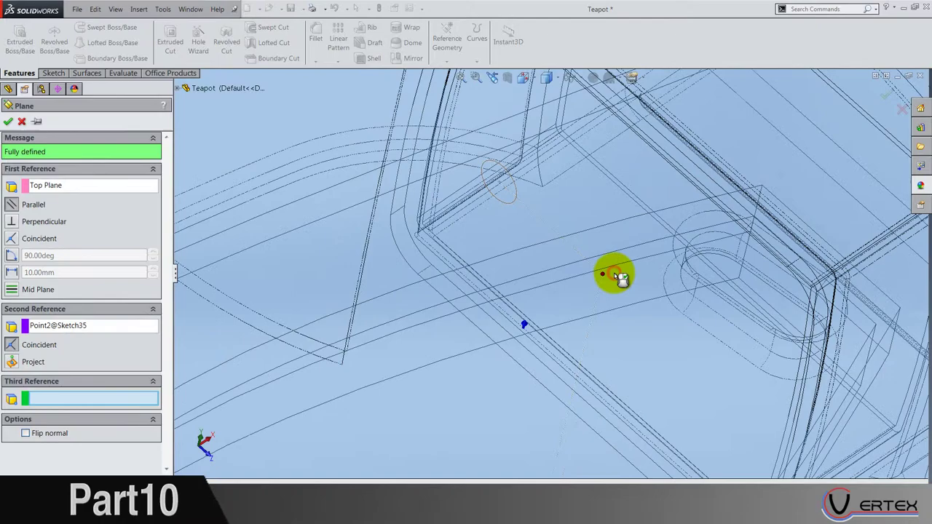
scroll(615, 274, "up", 8)
right_click(615, 274)
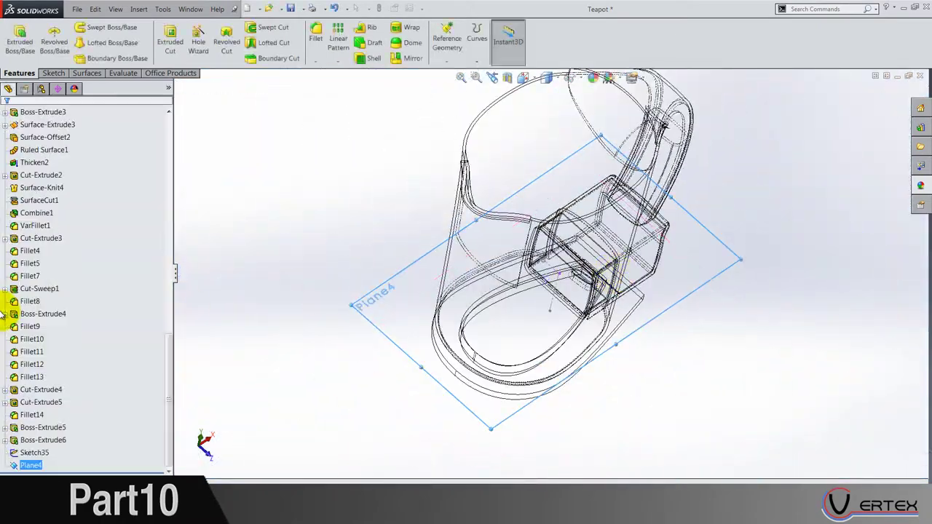
Step: Start a sketch on the new reference plane, with the plane hidden and the model shaded with edges
right_click(25, 469)
left_click(33, 286)
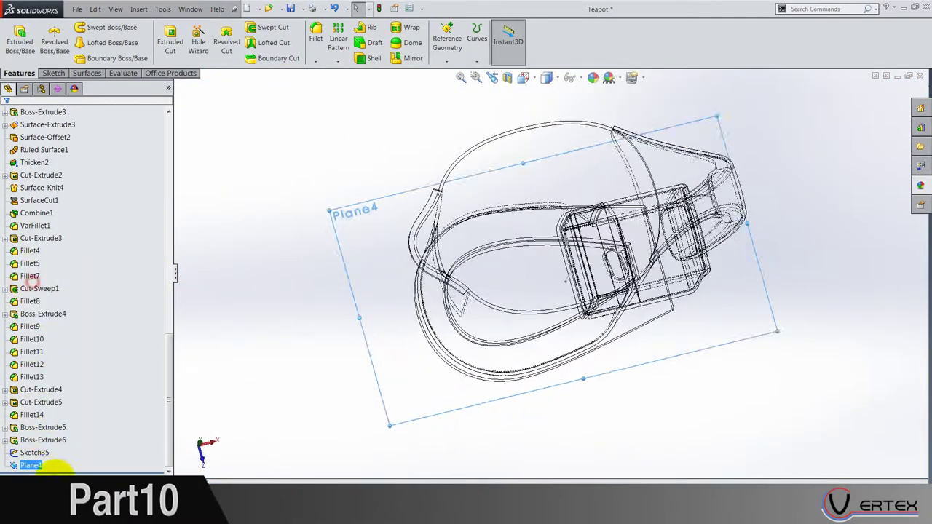
right_click(42, 466)
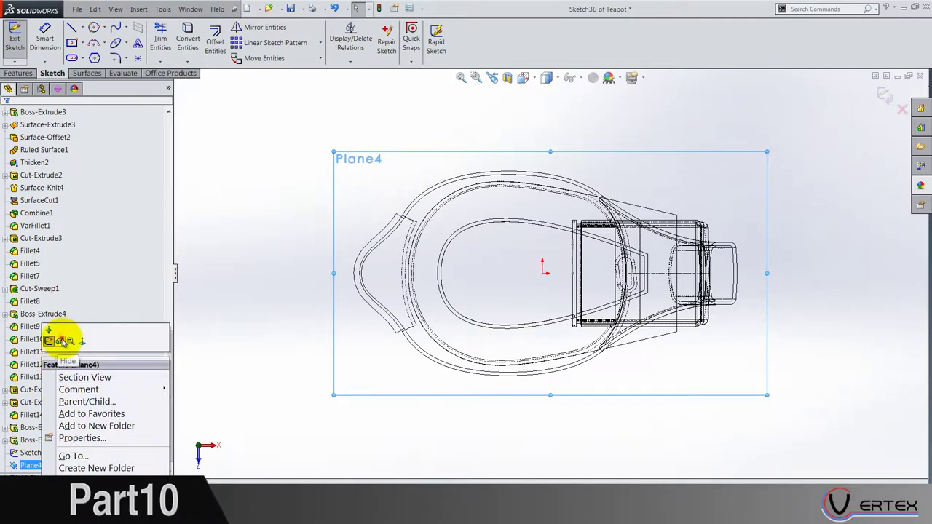
left_click(62, 340)
left_click(555, 76)
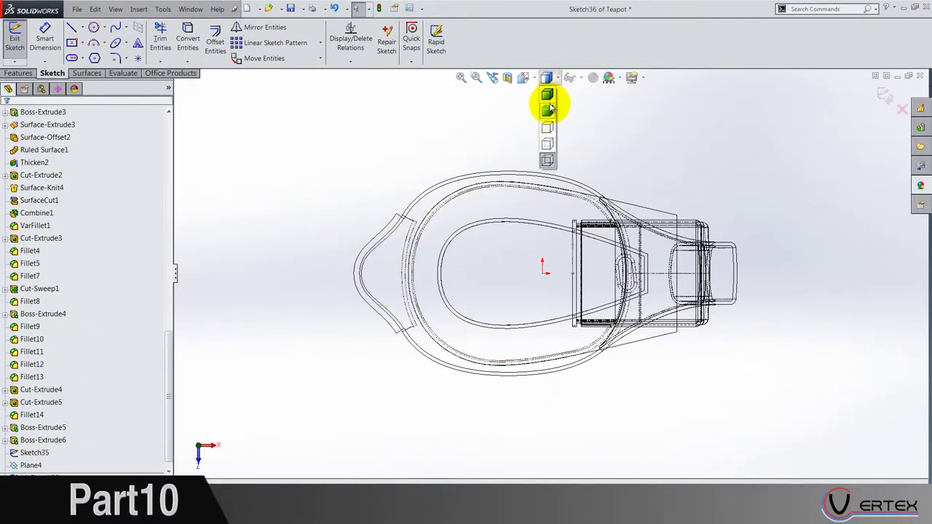
left_click(547, 96)
scroll(554, 259, "down", 6)
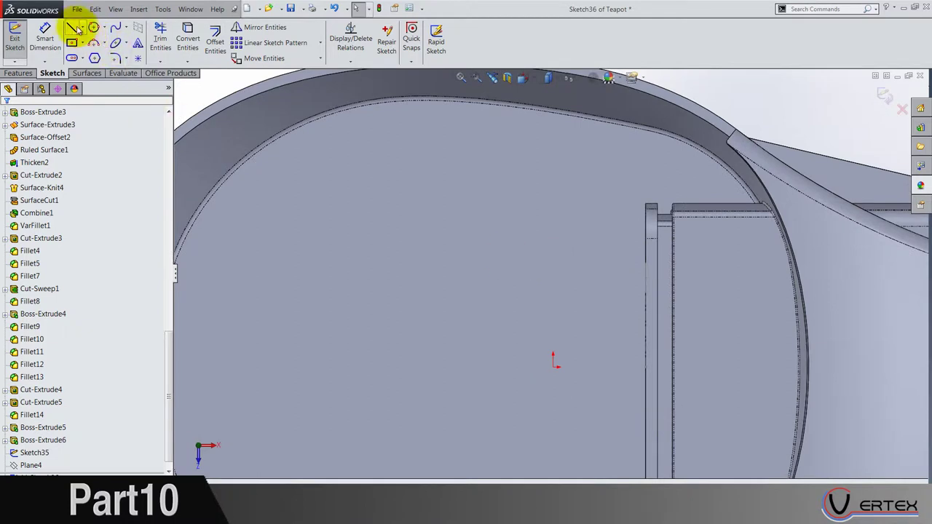
Step: Sketch a horizontal line about 22 mm long, a tangent arc of about 6.25 mm radius, a slanted line about 5.4 mm long and a lower horizontal line
left_click(71, 28)
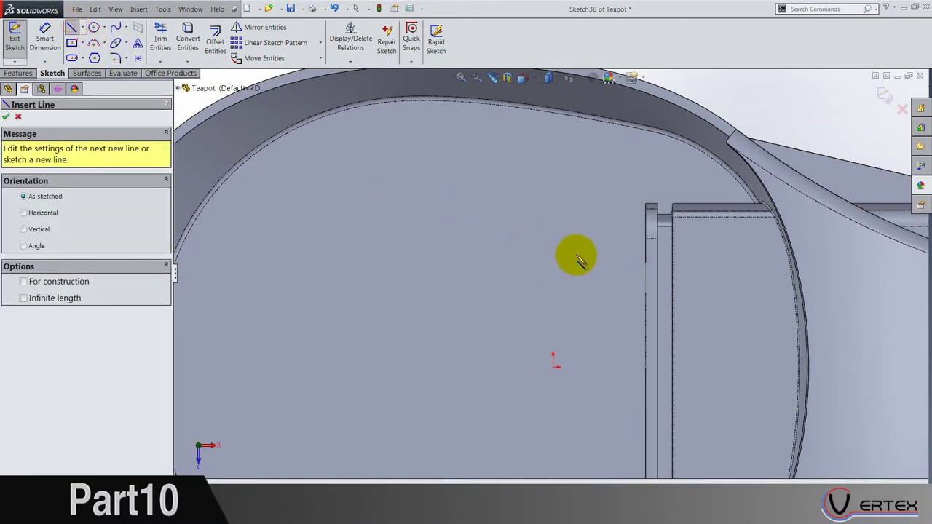
left_click(602, 253)
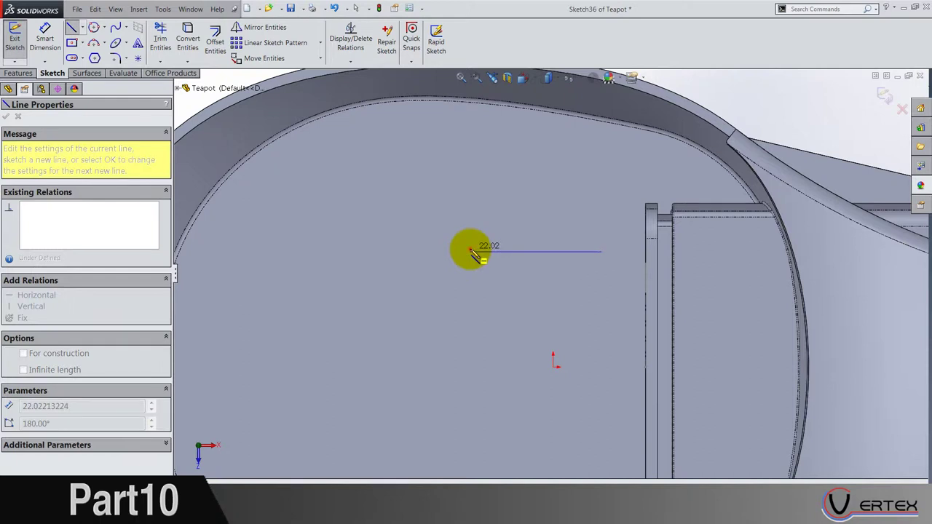
left_click(470, 251)
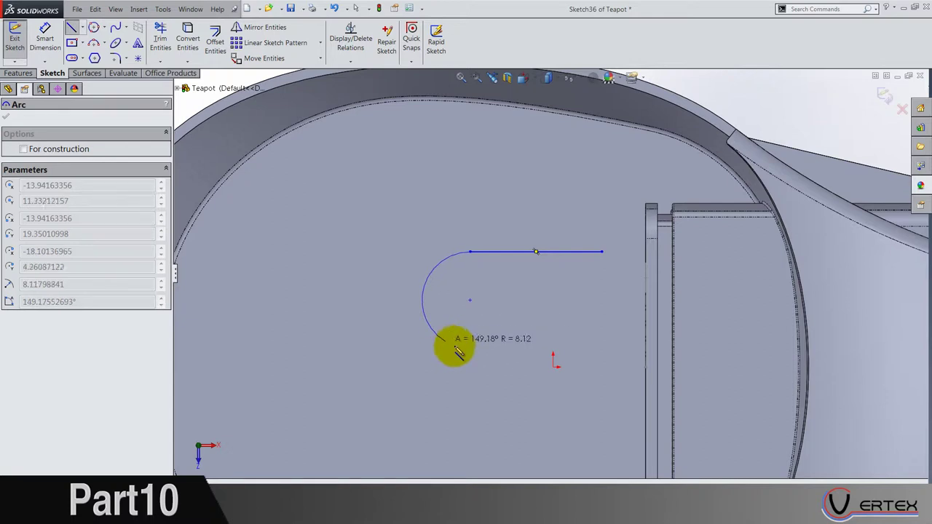
left_click(497, 319)
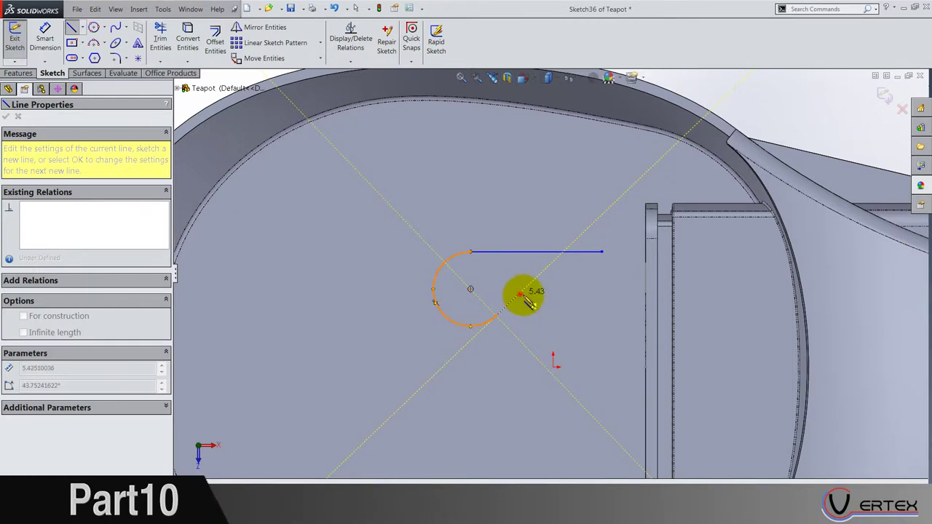
left_click(520, 294)
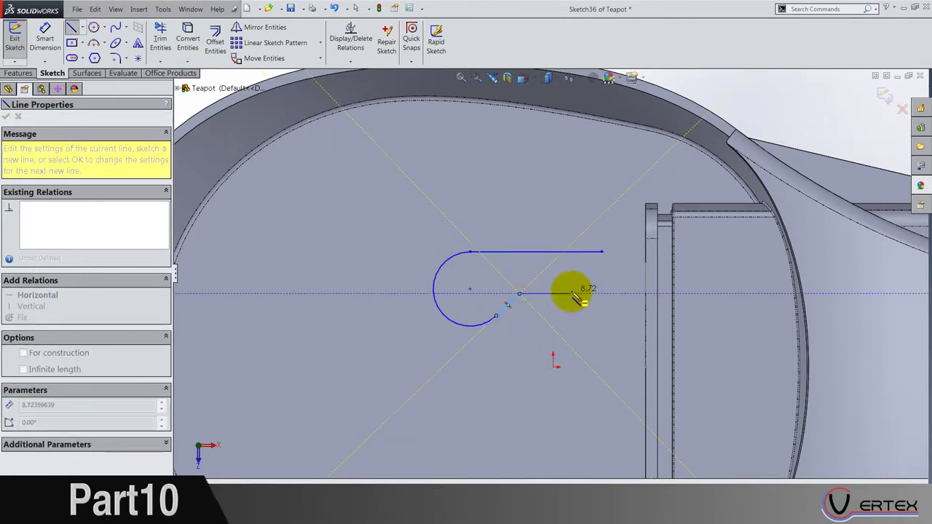
left_click(624, 294)
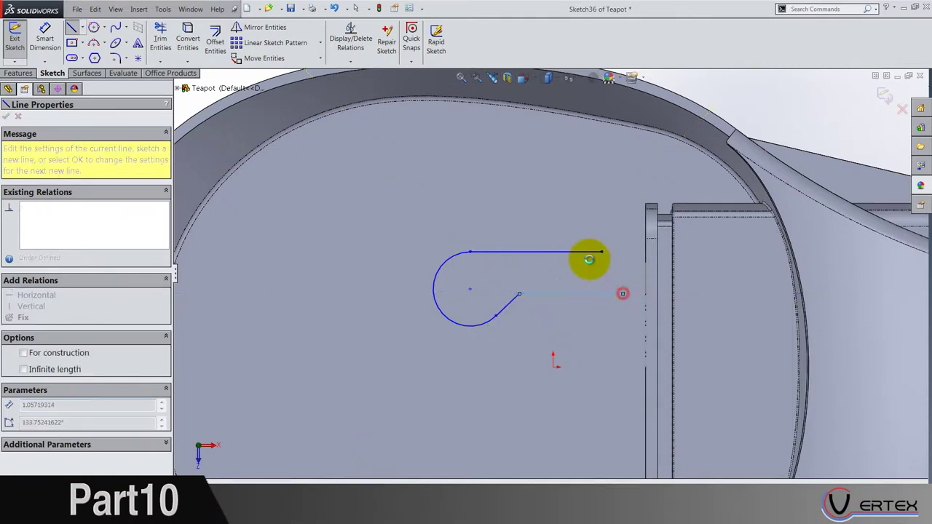
key("Escape")
Step: In wireframe display, constrain the lower horizontal line's free end to the centre of the 5 mm circle
scroll(582, 253, "up", 2)
middle_click_drag(603, 283, 543, 267)
scroll(543, 265, "down", 5)
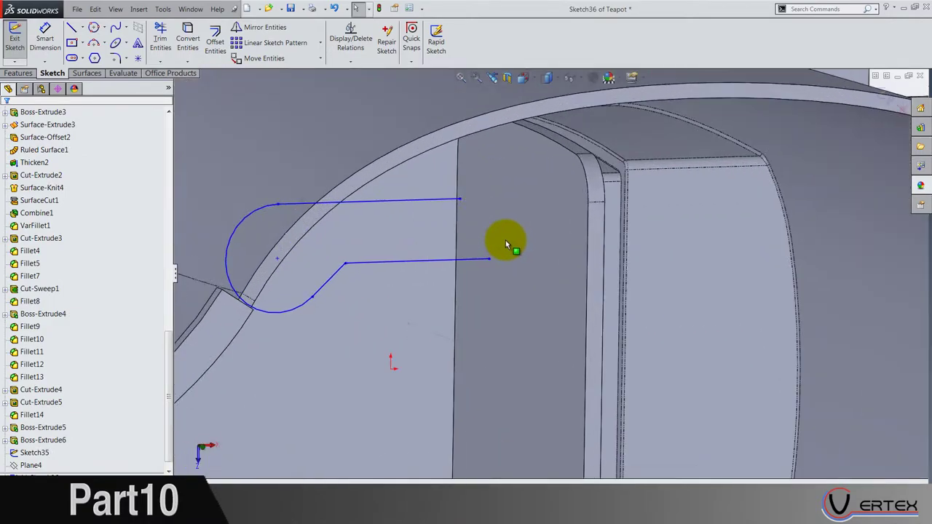
left_click(551, 77)
left_click(539, 151)
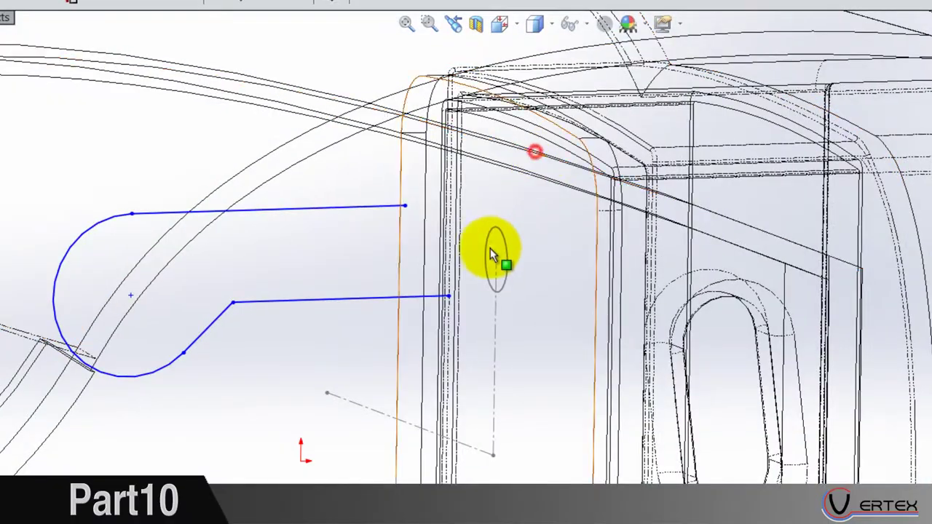
left_click(496, 261)
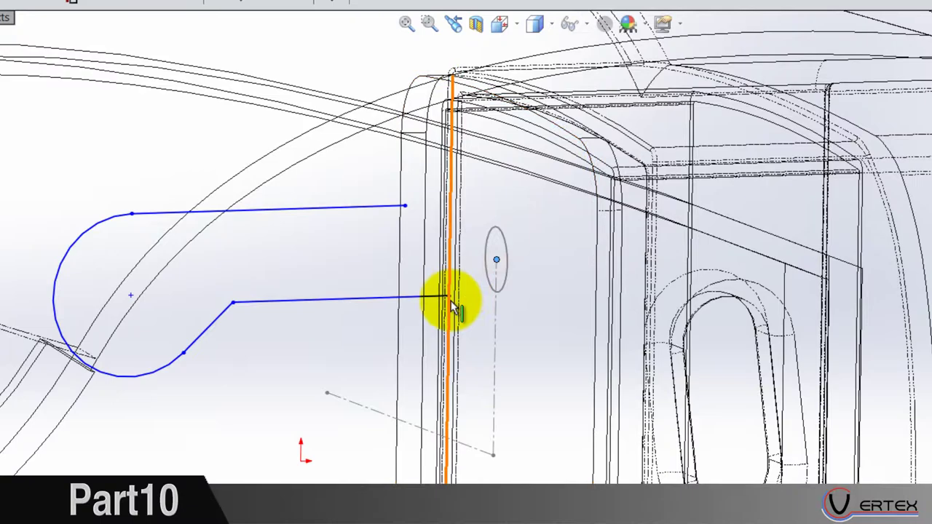
left_click(449, 298, "ctrl")
left_click(449, 310, "ctrl")
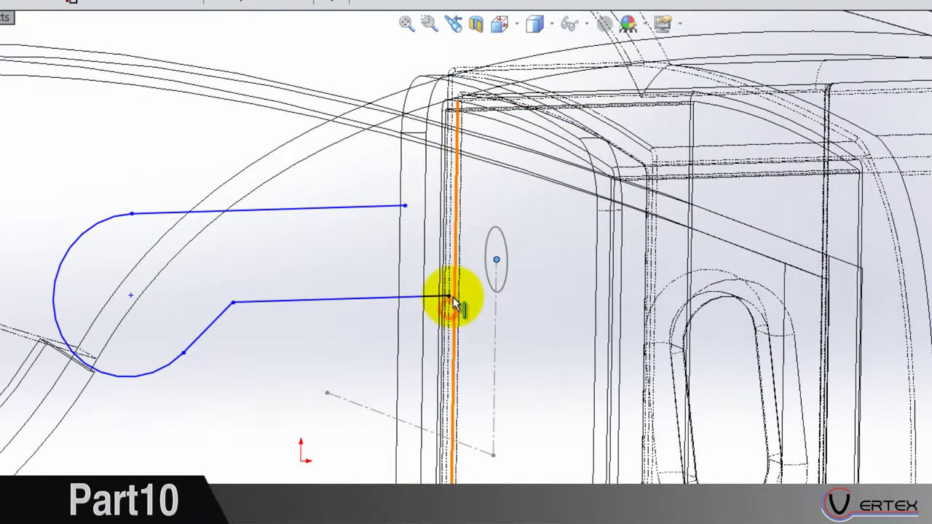
left_click(448, 297, "ctrl")
left_click(519, 238)
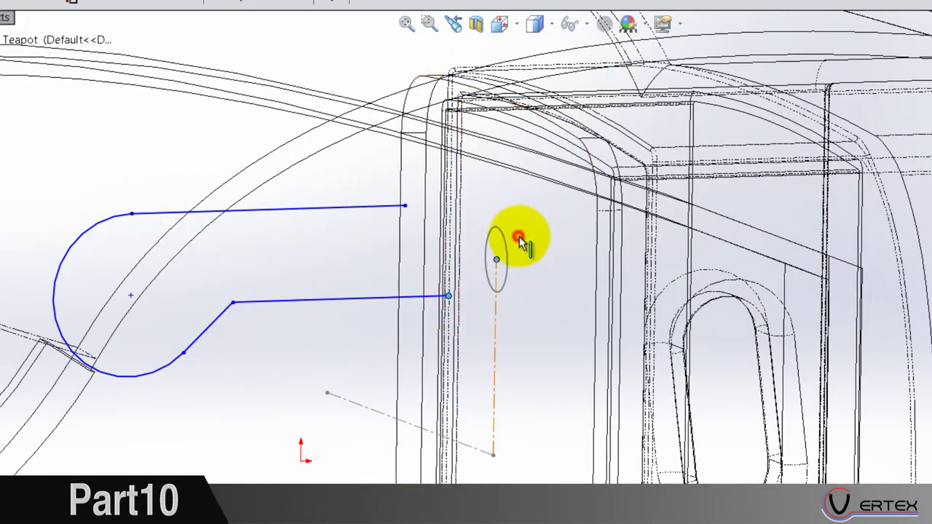
Step: Return the model to shaded with edges display and view the path sketch from the top
left_click(539, 45)
left_click(538, 109)
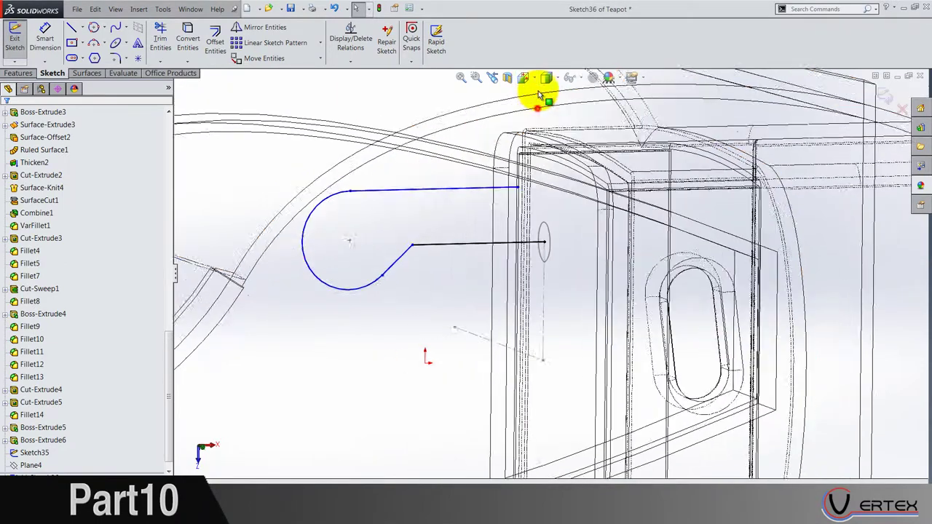
left_click(548, 79)
left_click(547, 98)
scroll(554, 257, "down", 6)
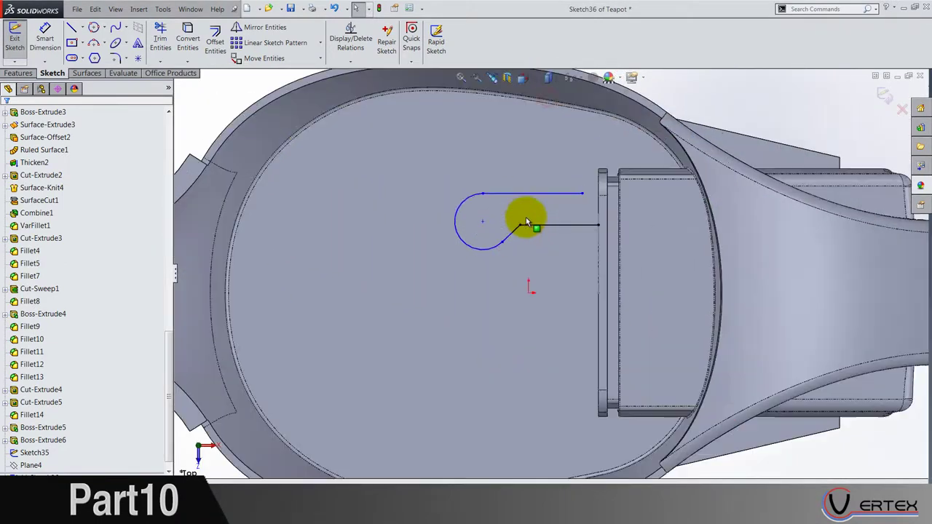
Step: Dimension the path arc's radius to 9 mm
left_click(44, 38)
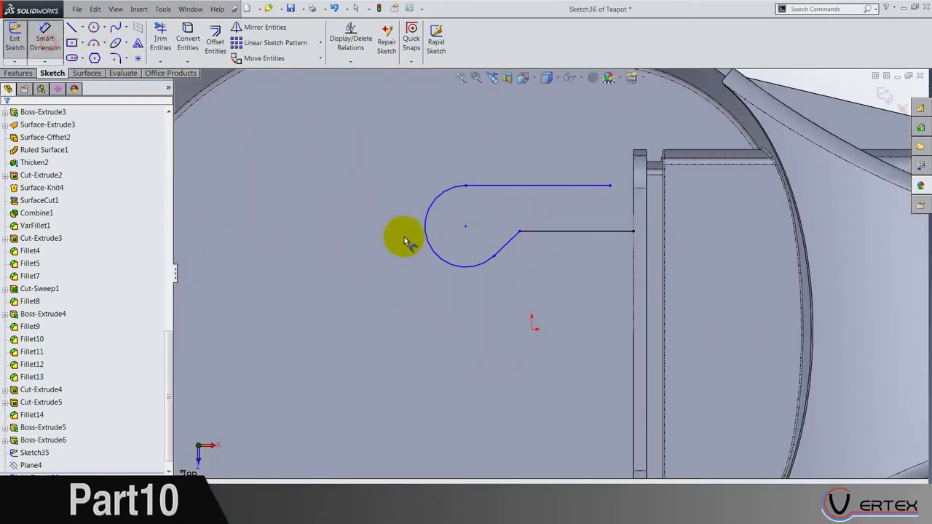
left_click(433, 235)
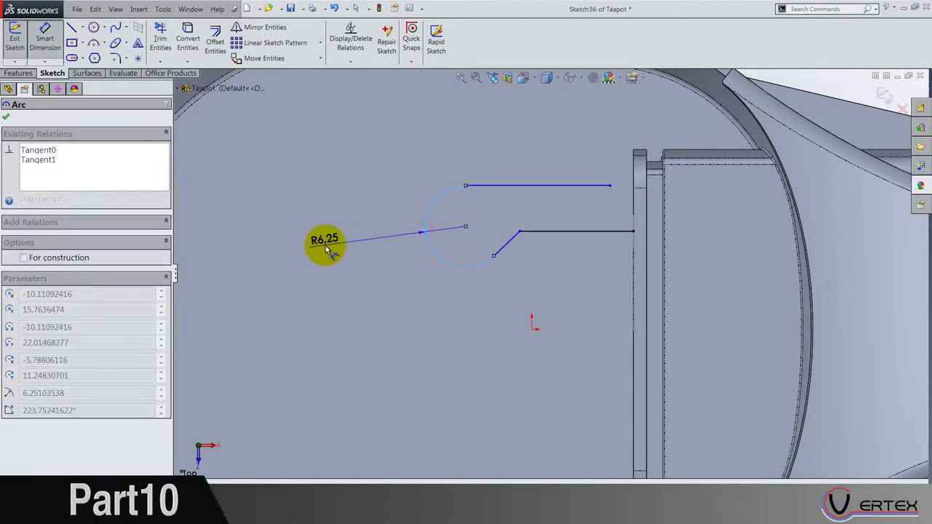
left_click(326, 249)
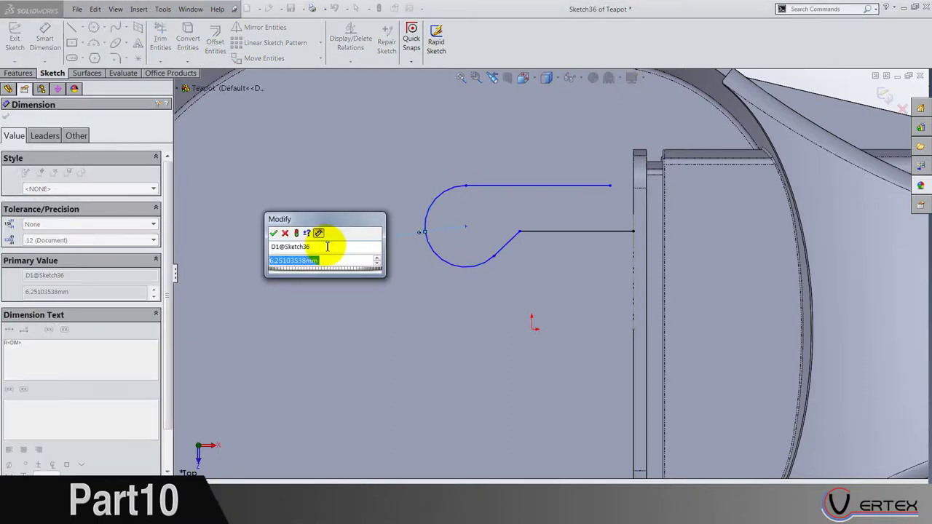
key("Return")
left_click(351, 161)
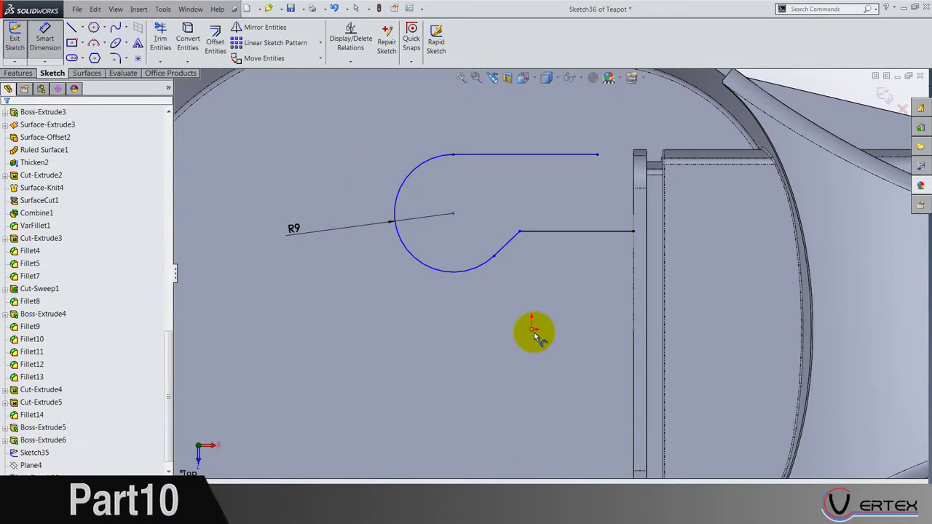
Step: Shorten the upper horizontal line by moving its free end to about 3.6 mm left of the origin
left_click(533, 332)
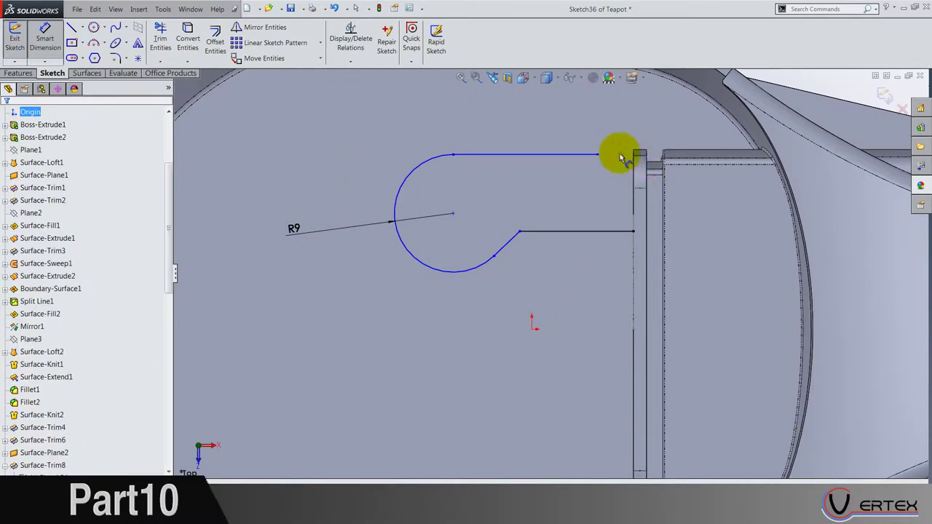
left_click_drag(597, 156, 509, 153)
left_click(371, 153)
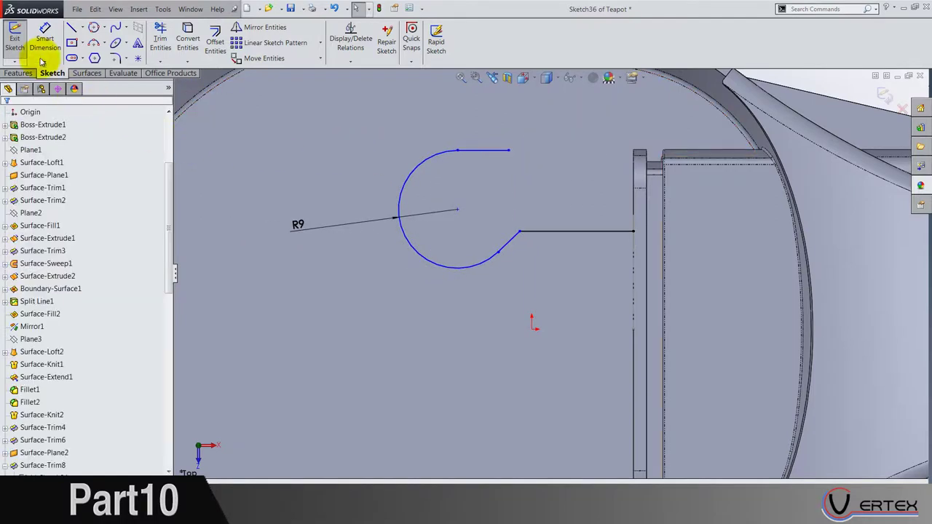
Step: Dimension the upper line's free end 5 mm horizontally from the origin
left_click(42, 45)
left_click(508, 151)
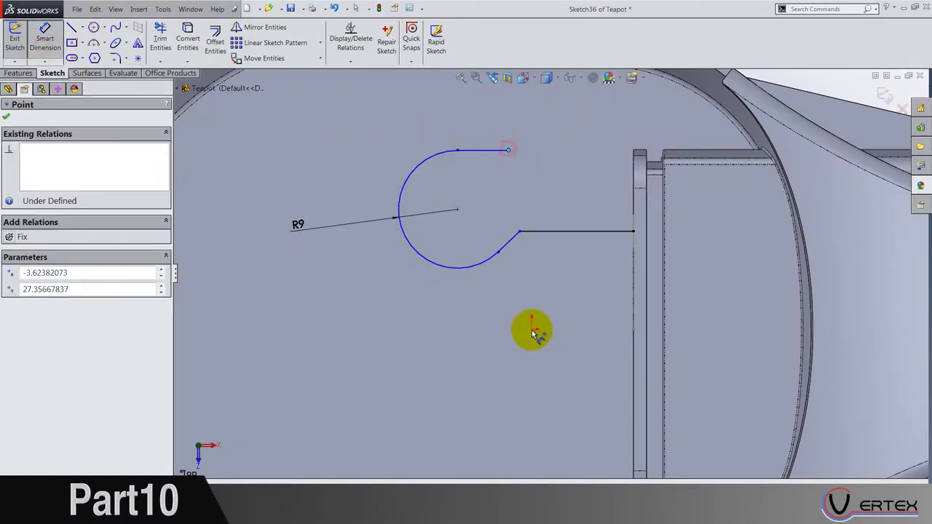
left_click(532, 327)
left_click(521, 410)
type("5")
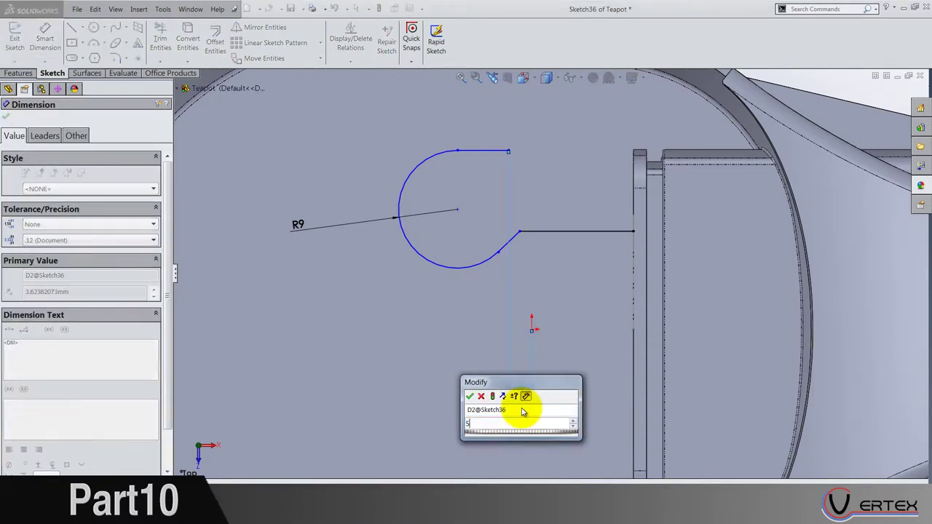
key("Return")
Step: Dimension the arc's centre 28 mm horizontally from the origin
left_click(457, 210)
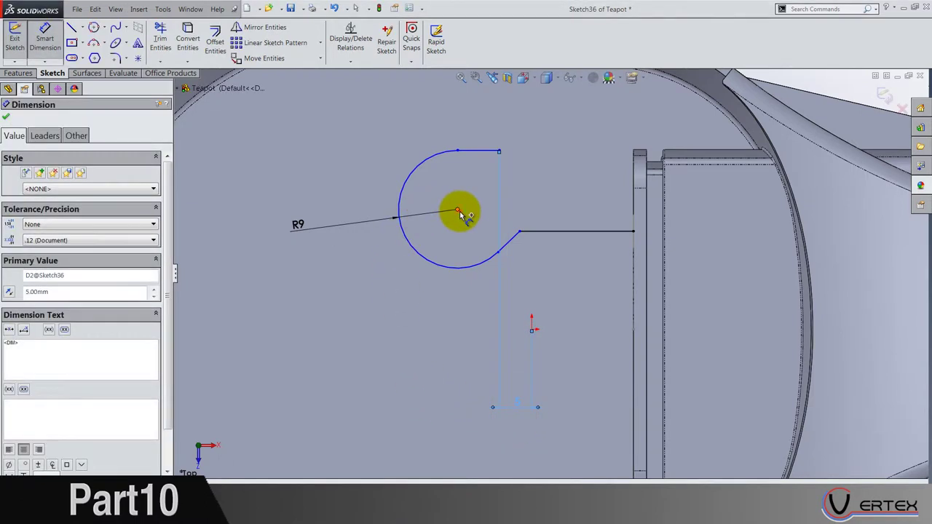
left_click(533, 329)
left_click(500, 456)
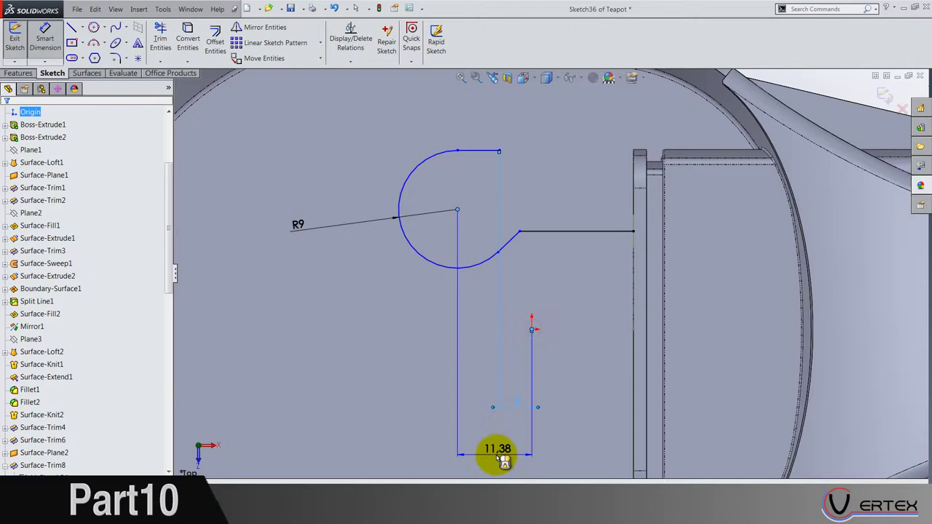
type("28")
key("Return")
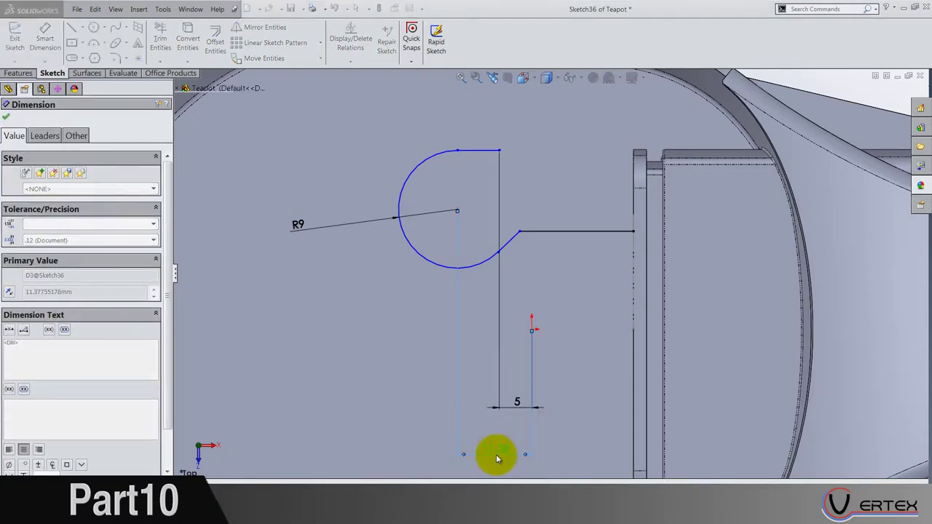
left_click(569, 345)
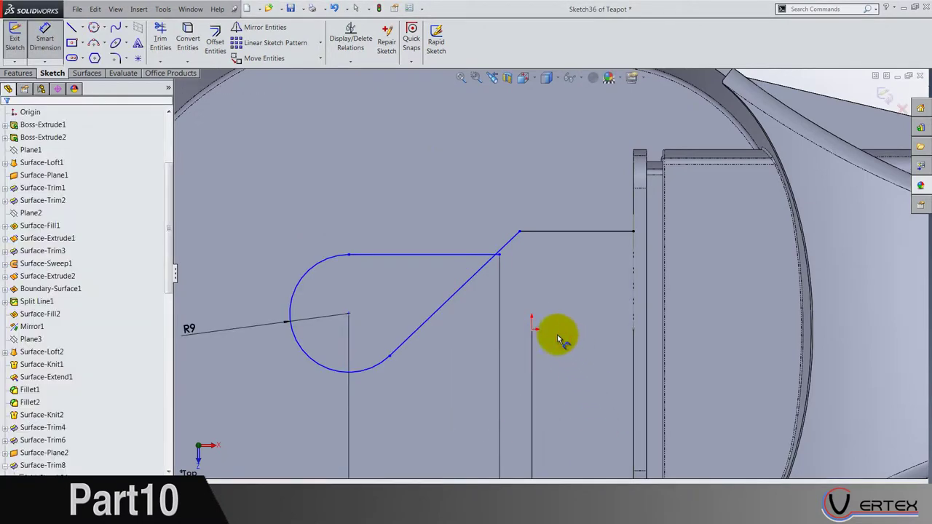
Step: Move the path arc's centre to about 15 mm above the origin and lengthen the horizontal line from the circle to about 30.5 mm
key("f")
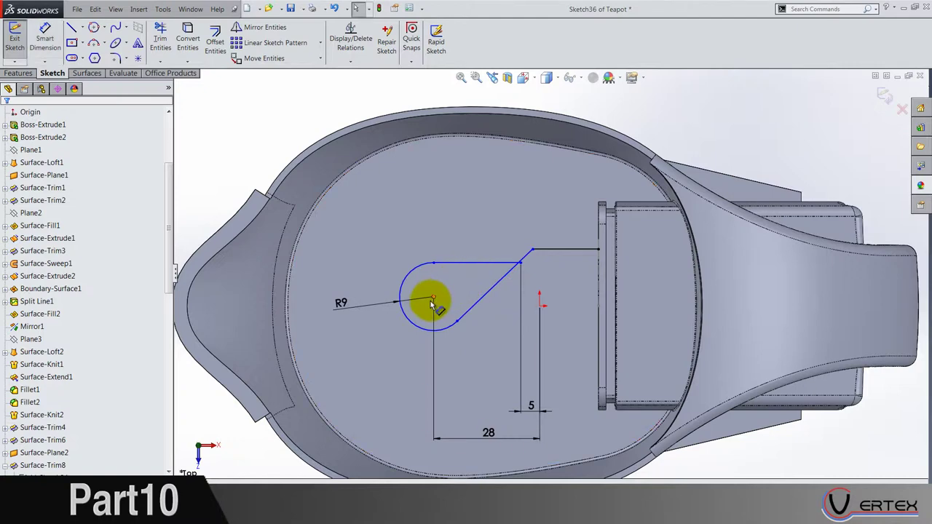
left_click_drag(434, 300, 434, 249)
left_click(535, 270)
scroll(535, 268, "down", 5)
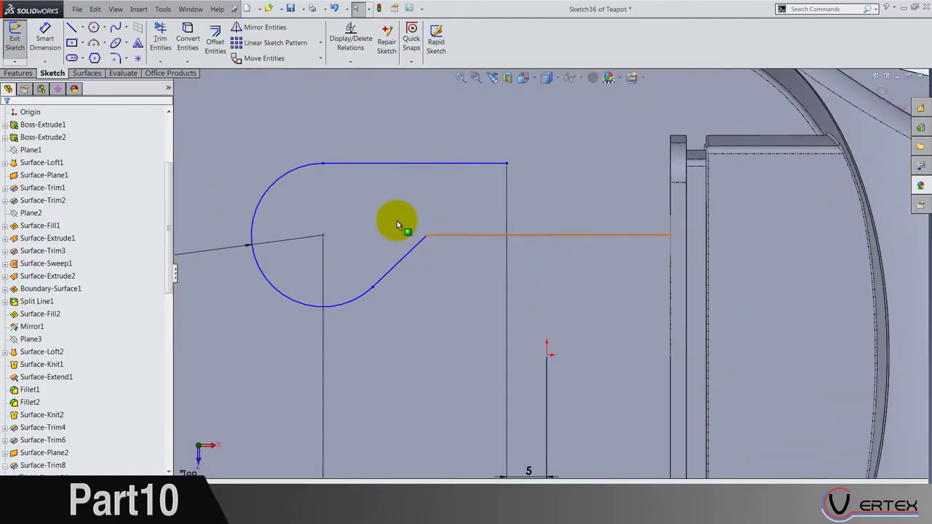
left_click(450, 237)
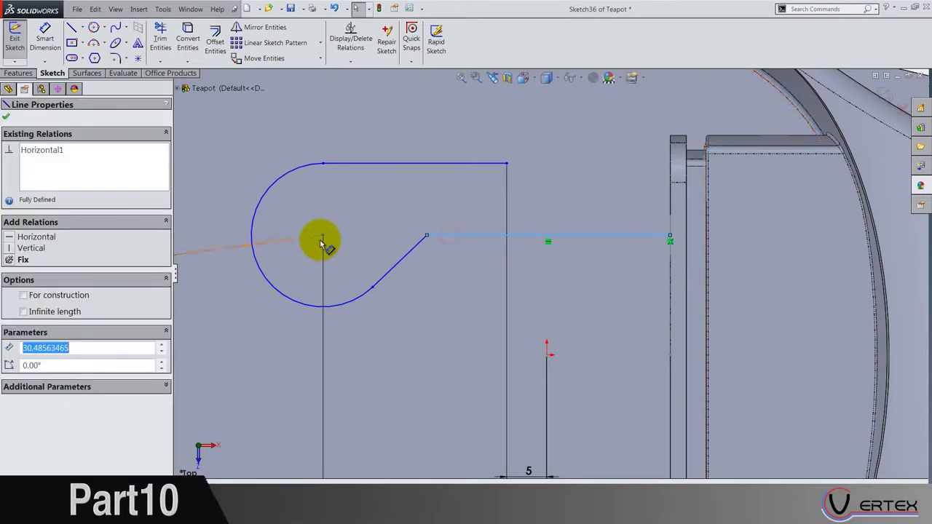
left_click(324, 236, "ctrl")
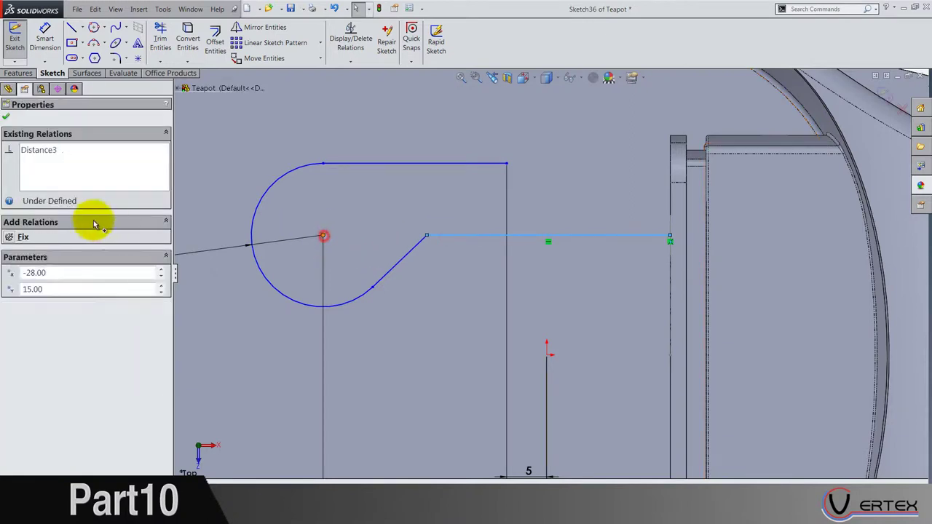
left_click(206, 221)
Step: Dimension the path's upper horizontal line 24 mm vertically from the origin
left_click(63, 56)
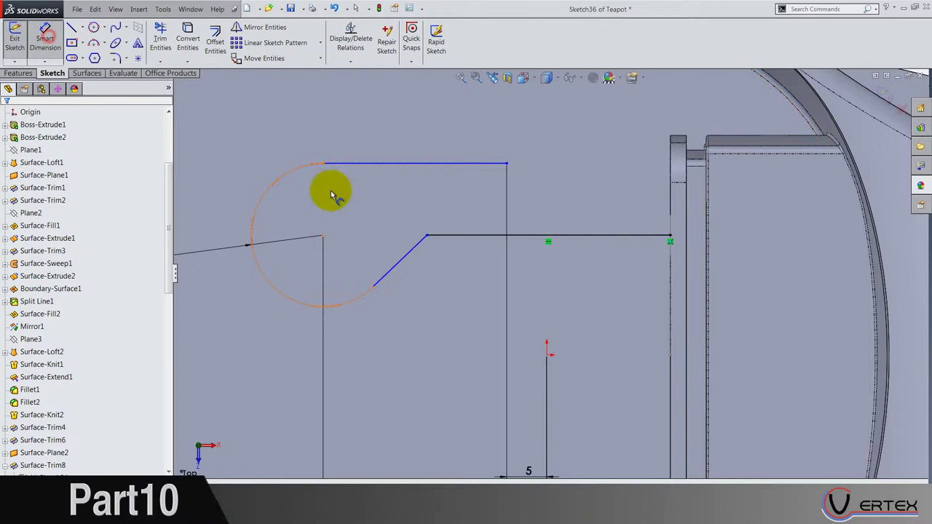
left_click(428, 166)
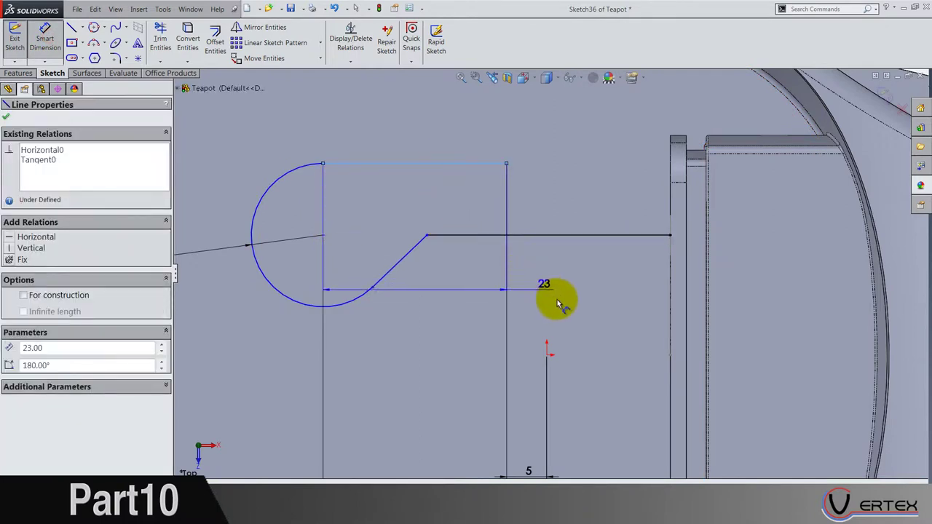
left_click(547, 355)
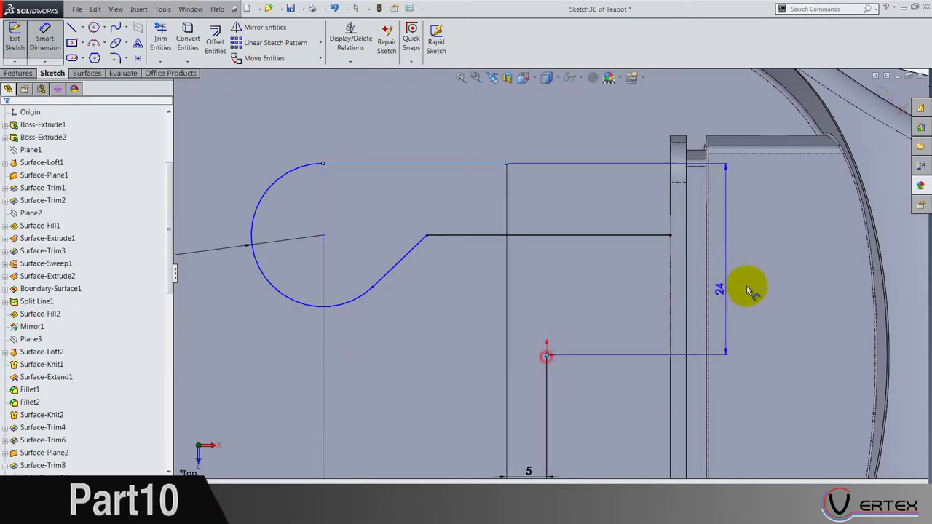
left_click(749, 287)
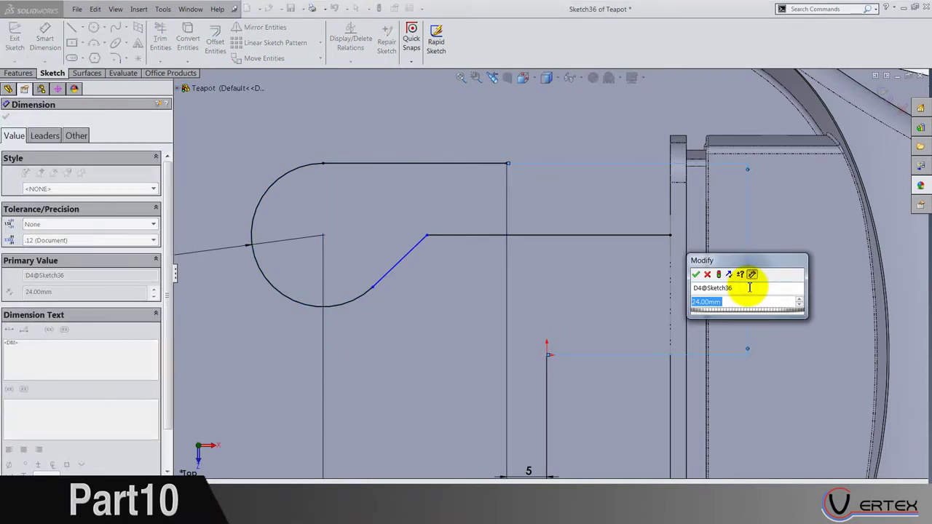
key("Return")
left_click(599, 301)
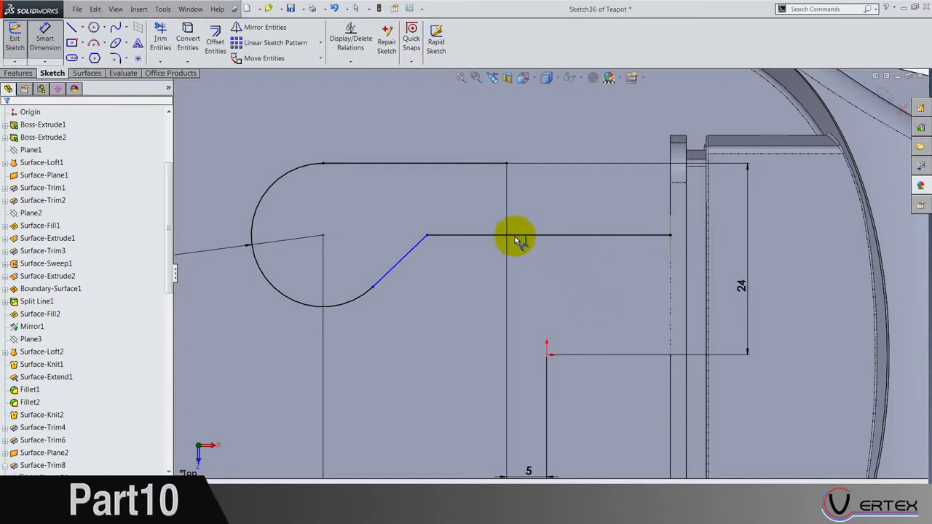
left_click(427, 237)
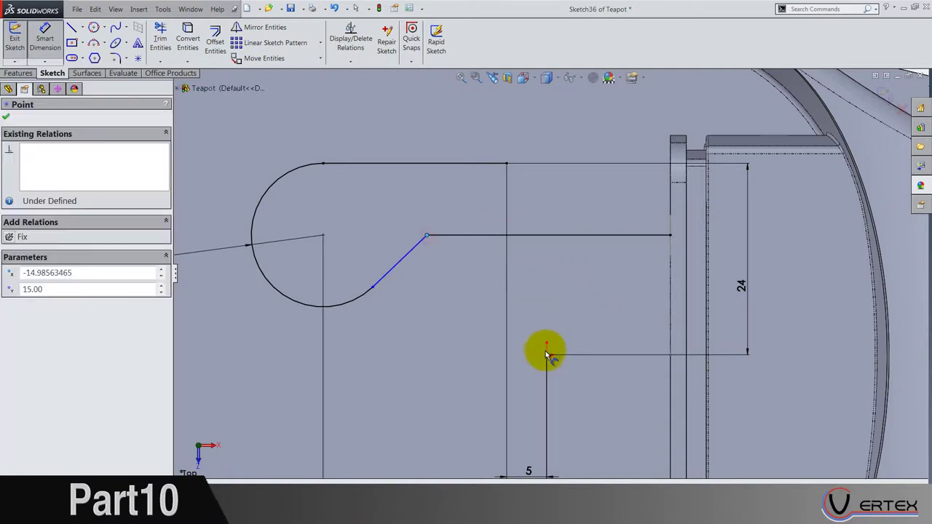
left_click(548, 356)
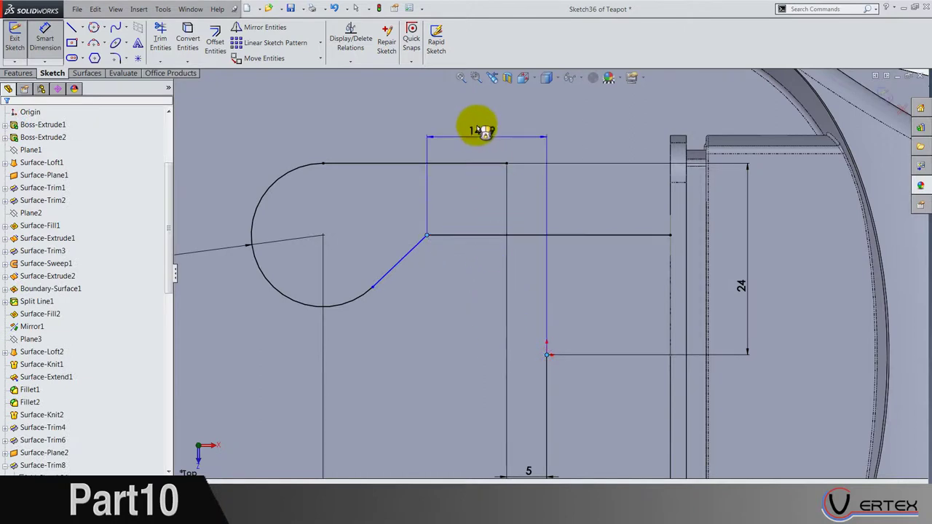
left_click(479, 127)
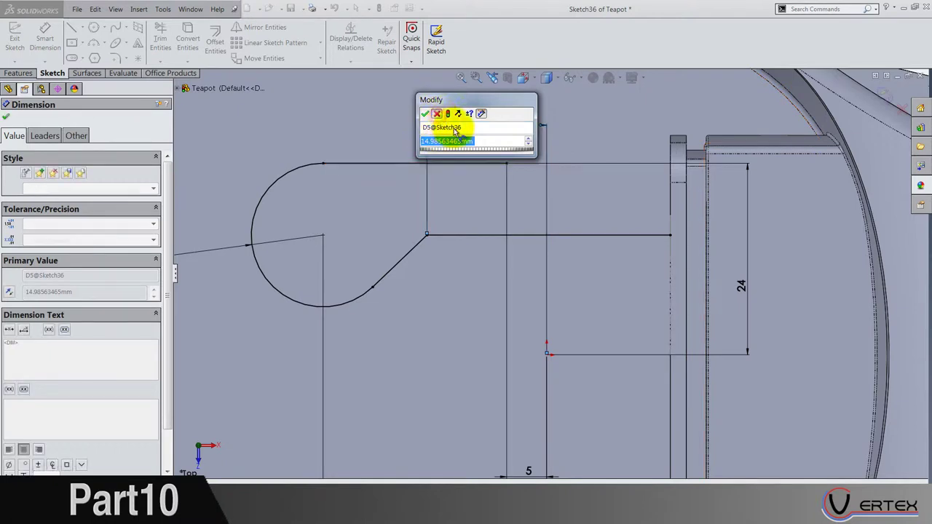
left_click(437, 114)
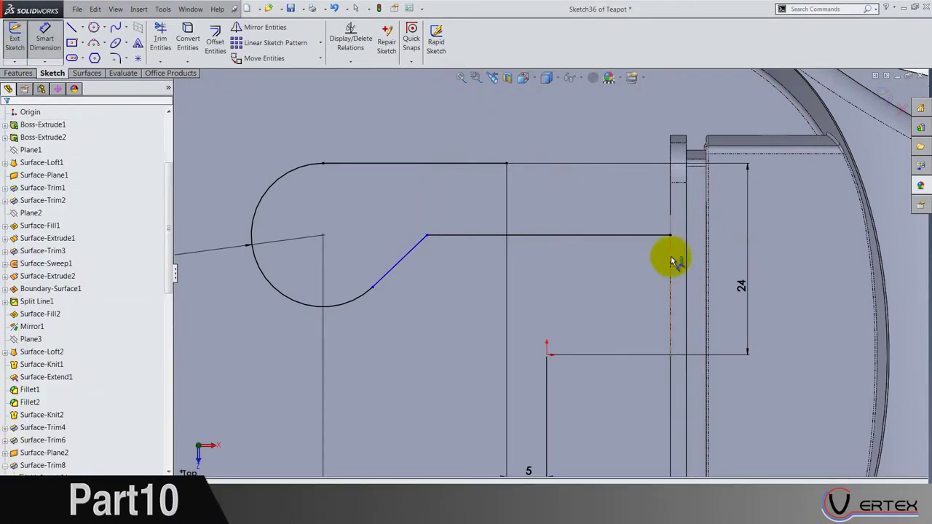
Step: Dimension the corner between the lower horizontal line and the inclined line 25 mm horizontally from the insert's flange face
left_click(672, 157)
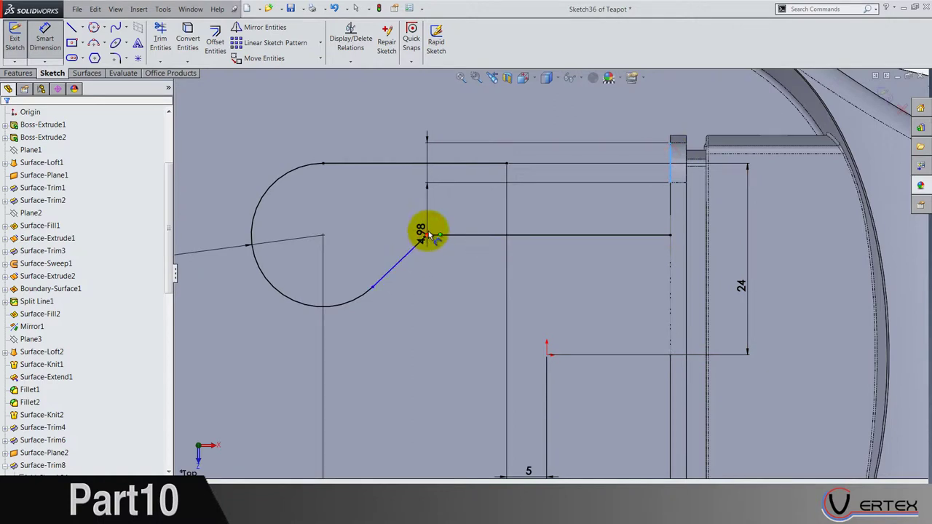
left_click(426, 234)
left_click(556, 121)
key("Return")
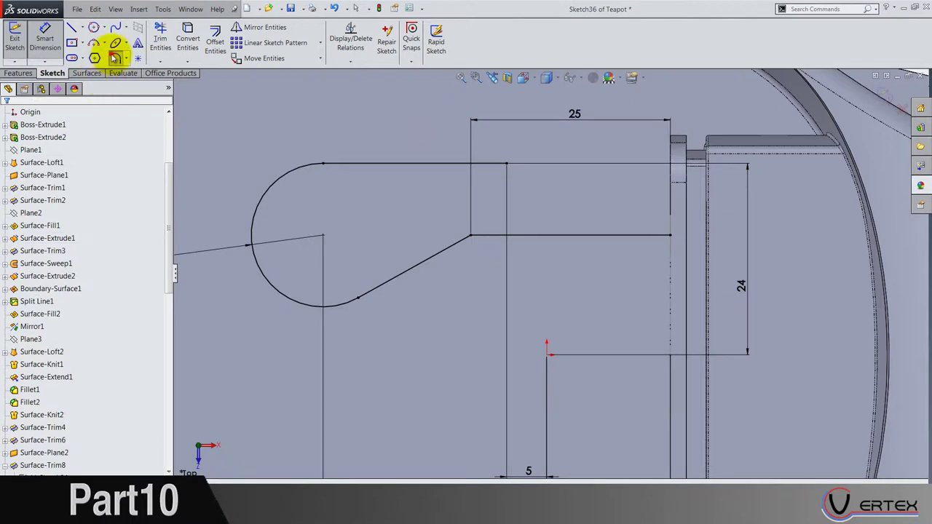
Step: Fillet the corner between the horizontal and inclined lines with a 25 mm radius and finish the path sketch
left_click(114, 59)
type("25.00mm")
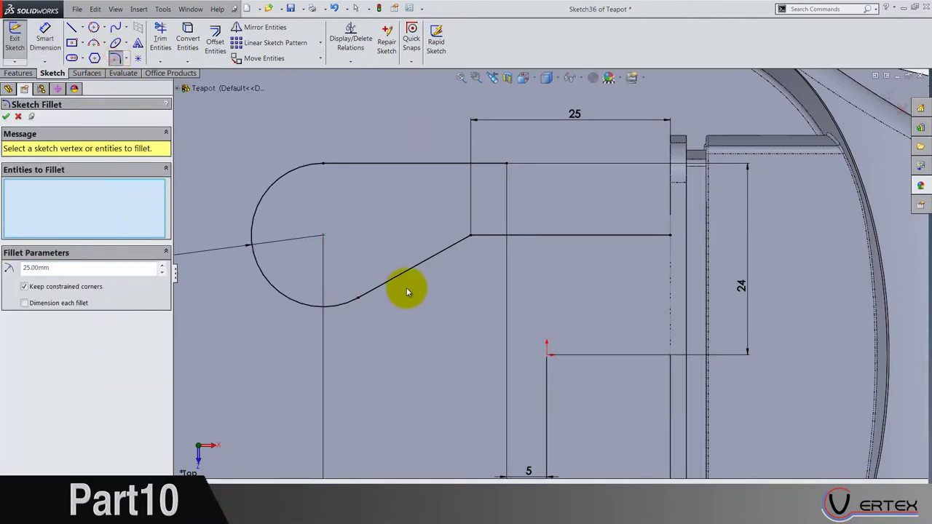
left_click(471, 236)
right_click(464, 286)
scroll(464, 286, "up", 4)
scroll(470, 289, "up", 3)
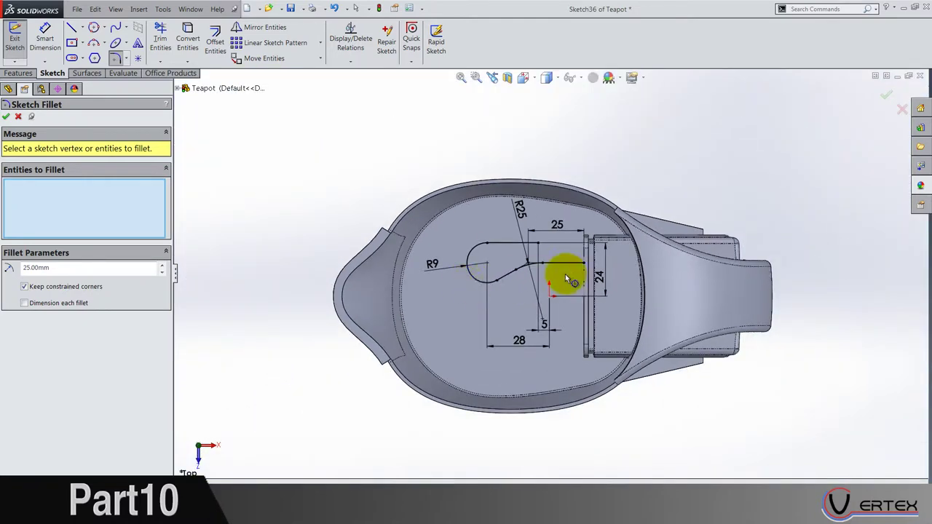
scroll(544, 274, "down", 5)
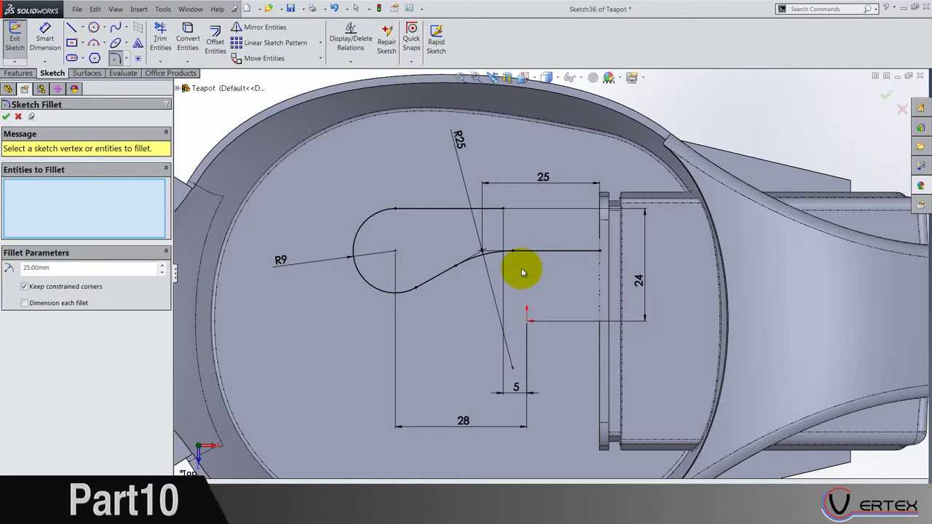
scroll(521, 272, "up", 4)
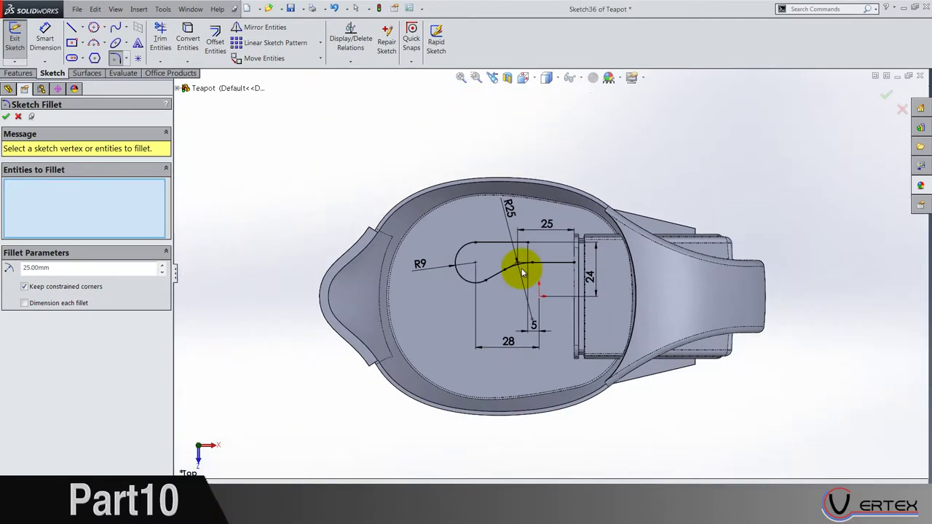
left_click(886, 94)
left_click(883, 95)
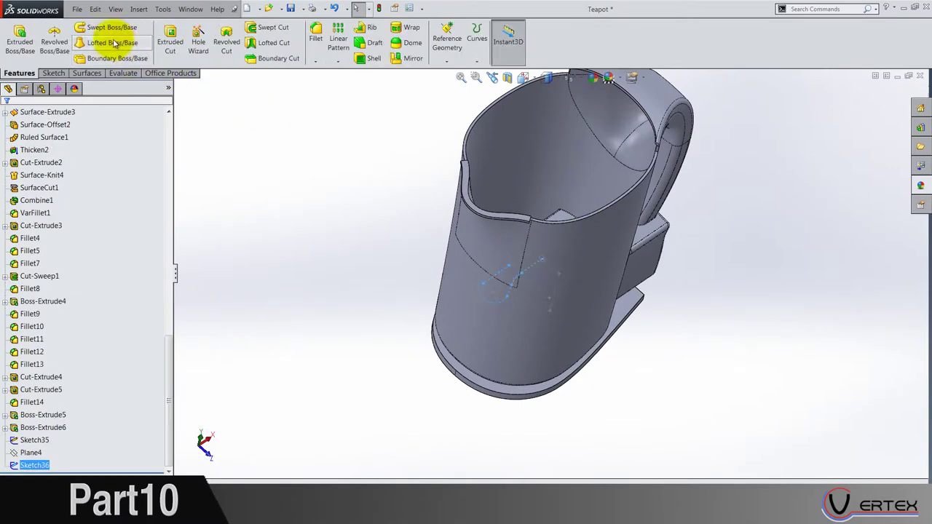
Step: Set up a Swept Boss/Base with the 5 mm circle sketch as profile and the new path sketch as path
left_click(116, 28)
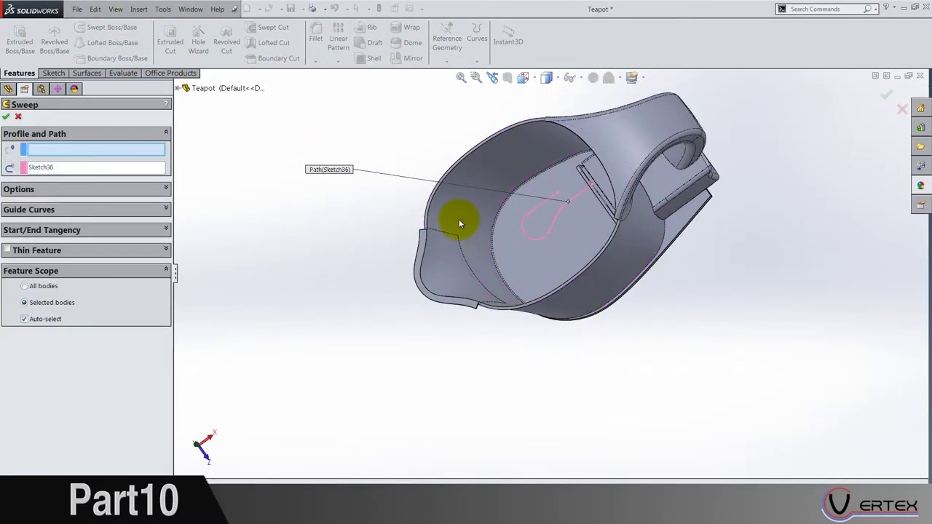
scroll(458, 224, "down", 8)
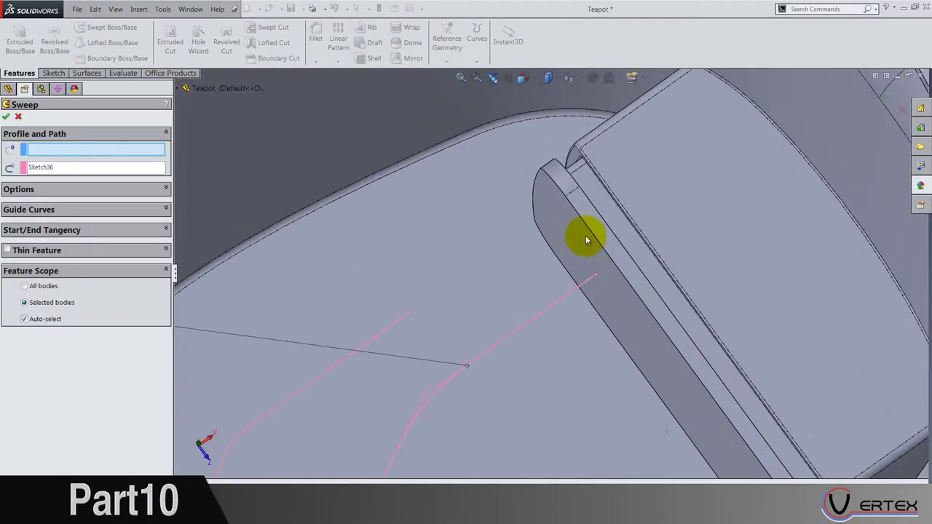
left_click(548, 77)
left_click(546, 159)
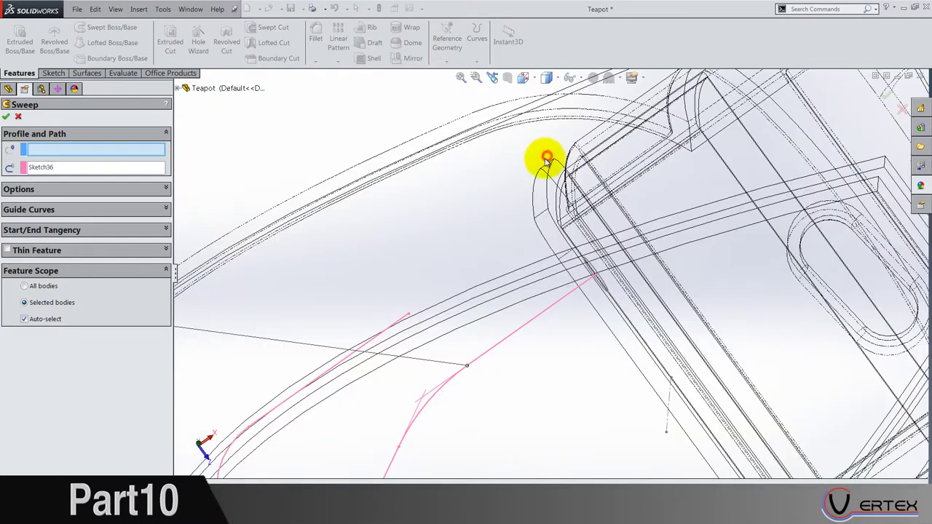
middle_click_drag(498, 256, 503, 259)
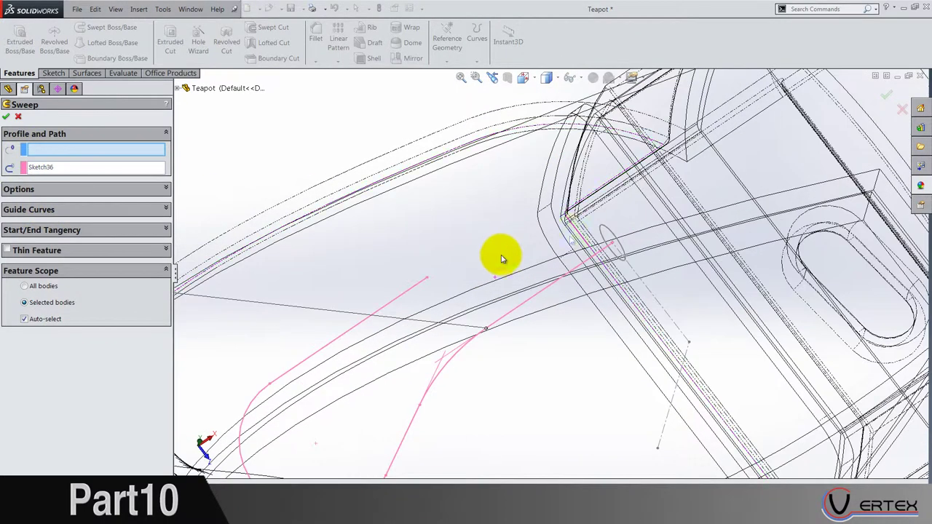
left_click(606, 228)
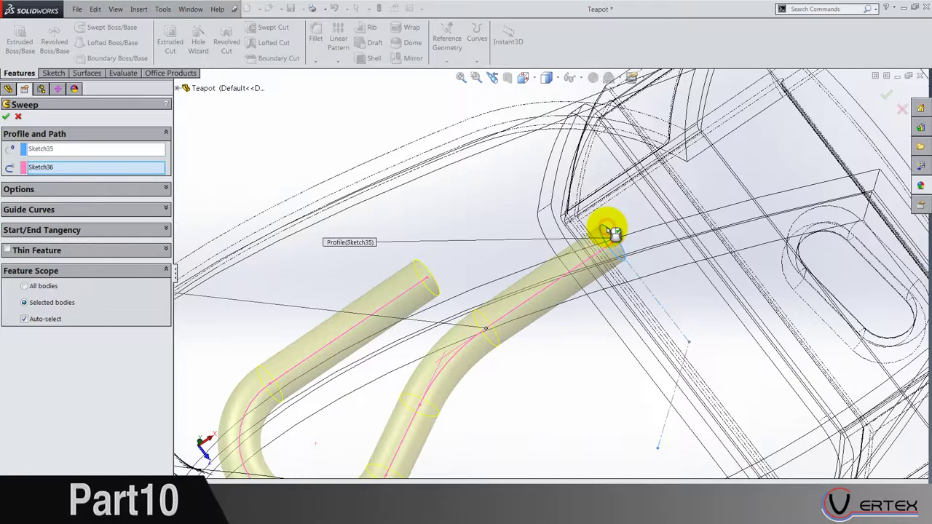
scroll(604, 233, "up", 6)
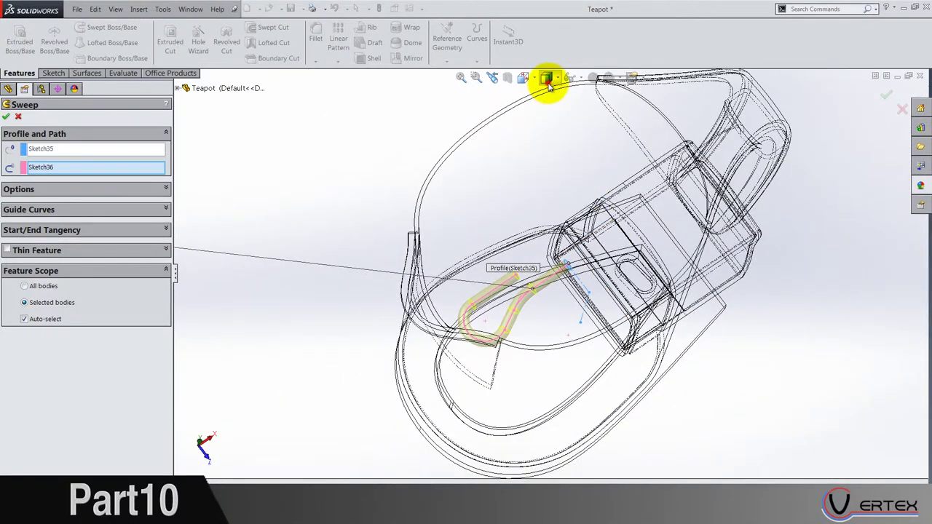
left_click(547, 80)
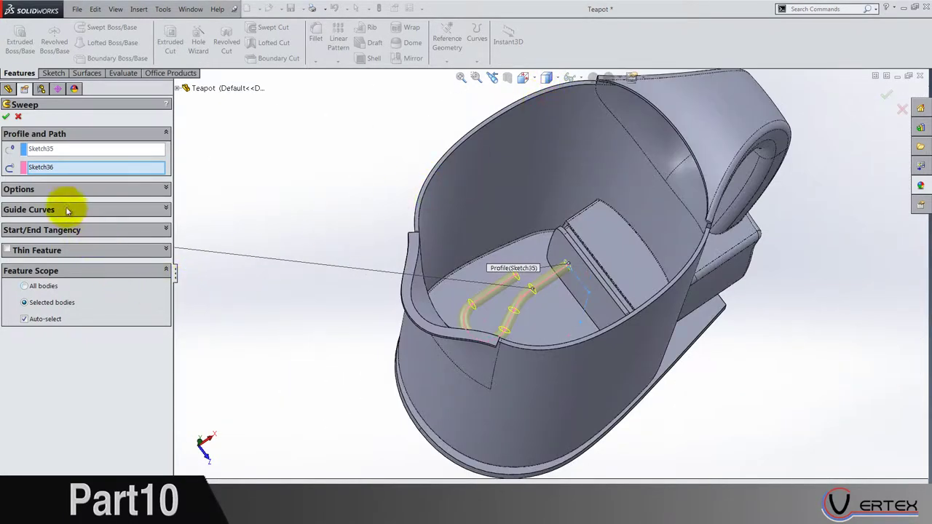
Step: Turn off Merge result for the sweep and create the bent tube as a separate body
left_click(51, 190)
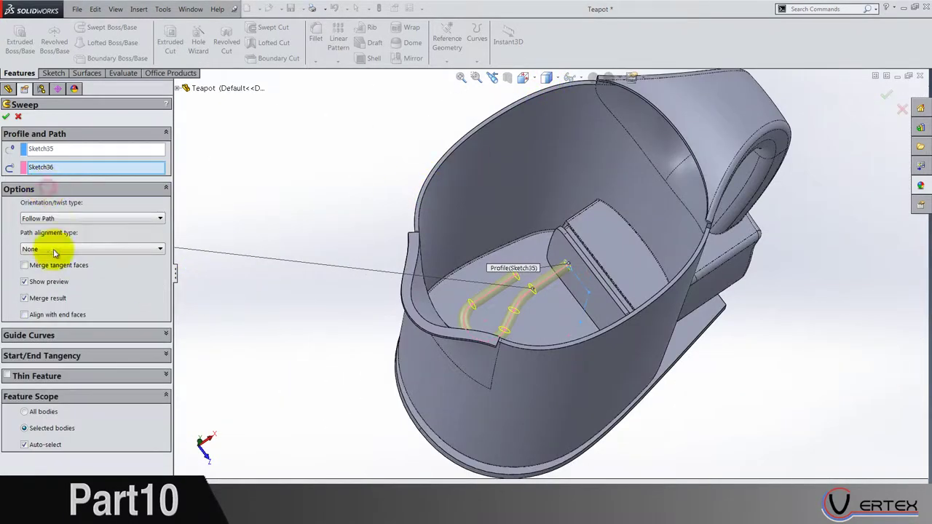
left_click(63, 300)
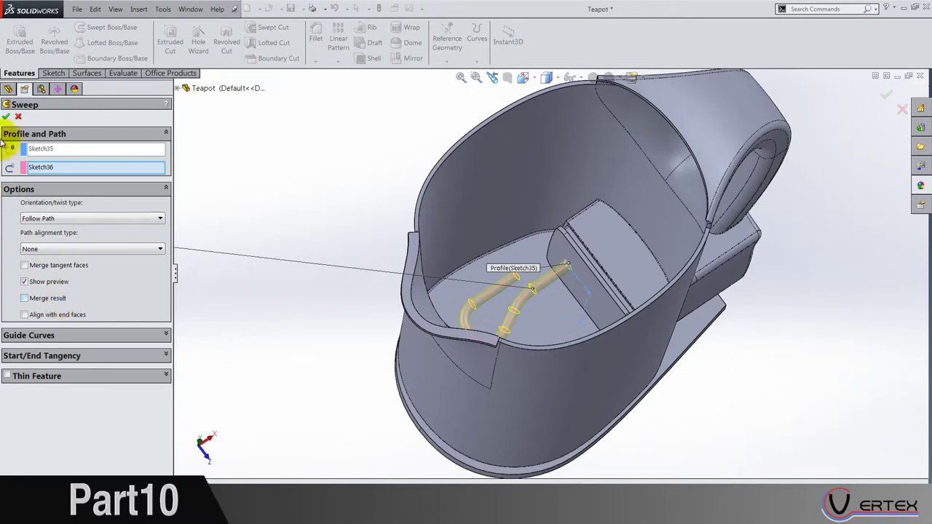
right_click(308, 215)
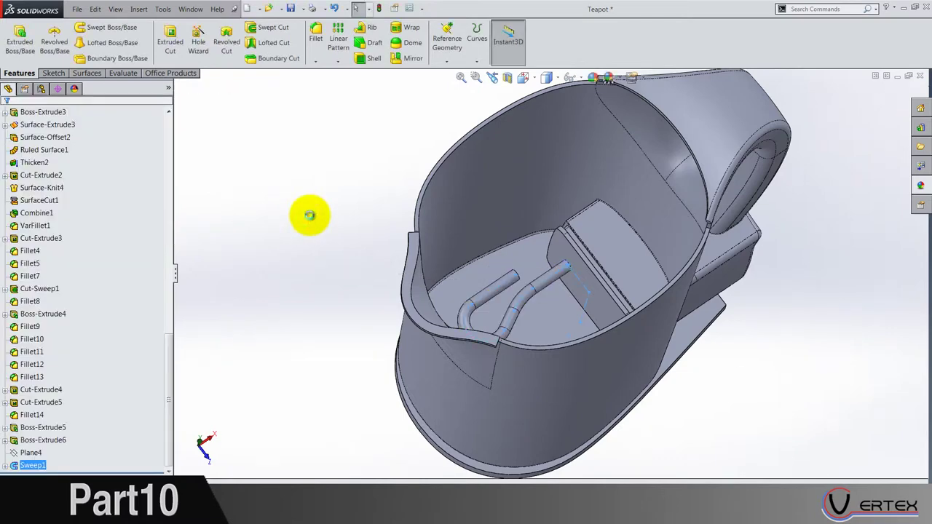
Step: Open a new sketch on the Top Plane
scroll(105, 244, "up", 15)
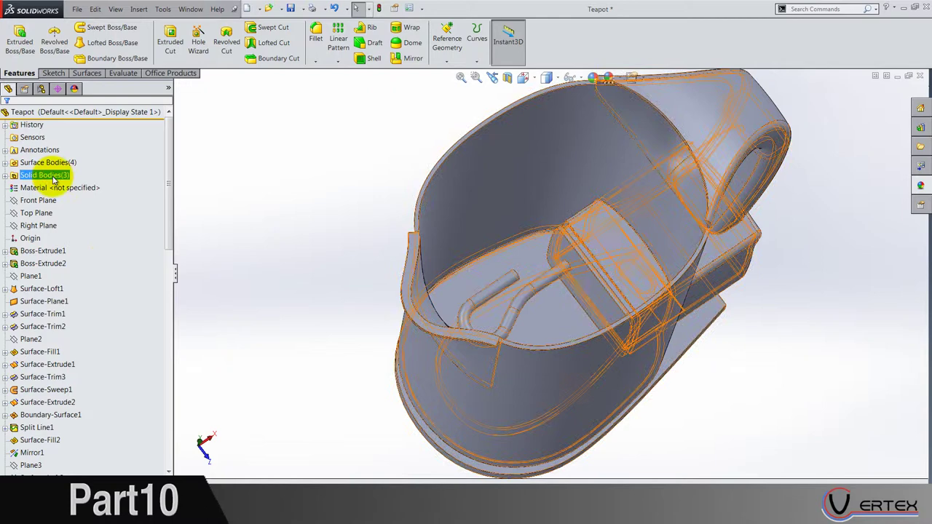
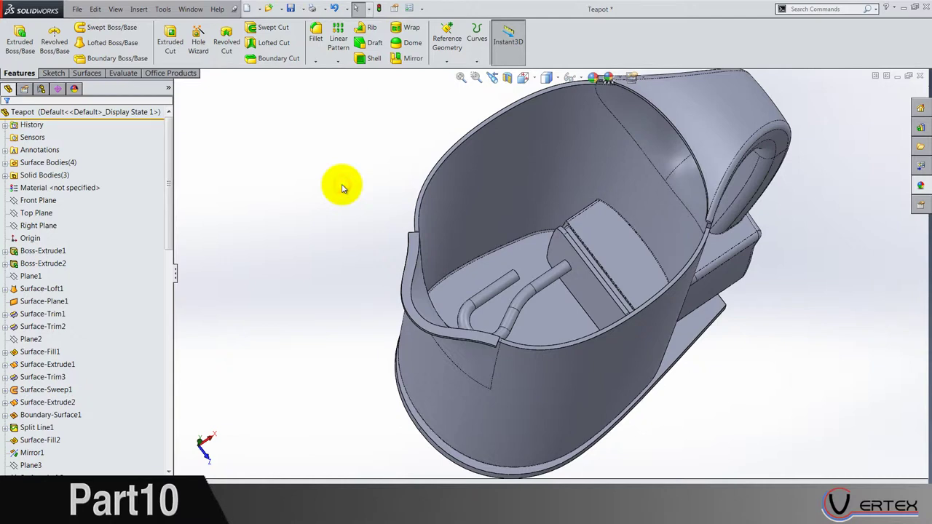
right_click(45, 212)
left_click(51, 201)
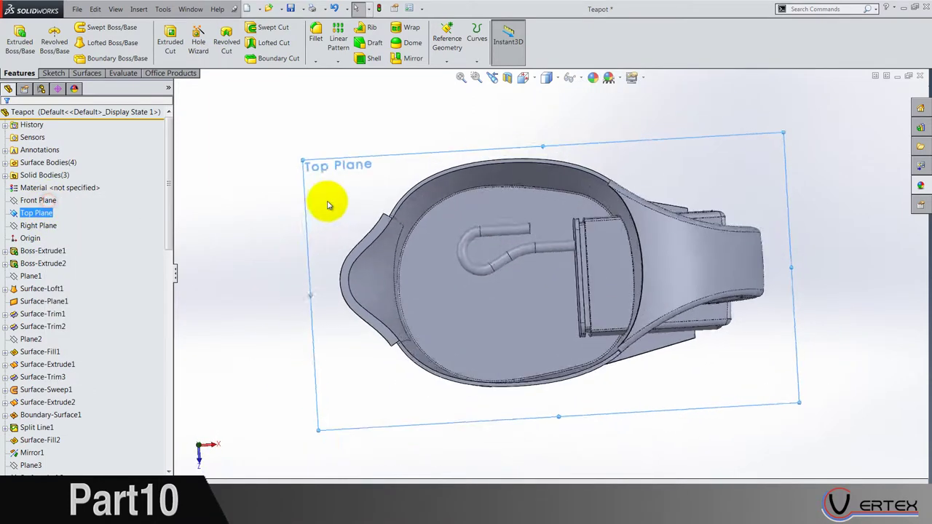
scroll(542, 255, "down", 5)
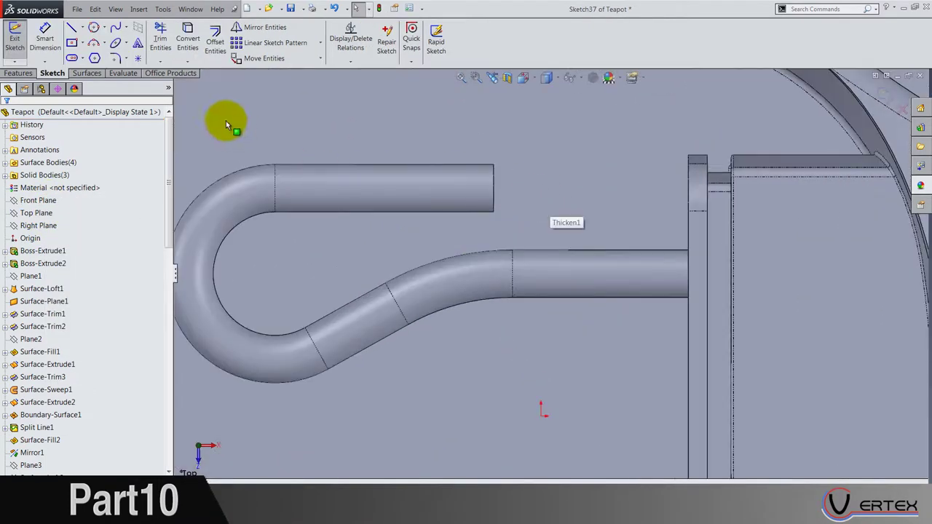
Step: Sketch a horizontal line about 12.57 mm long just above the open end of the bent tube
left_click(83, 28)
left_click(98, 55)
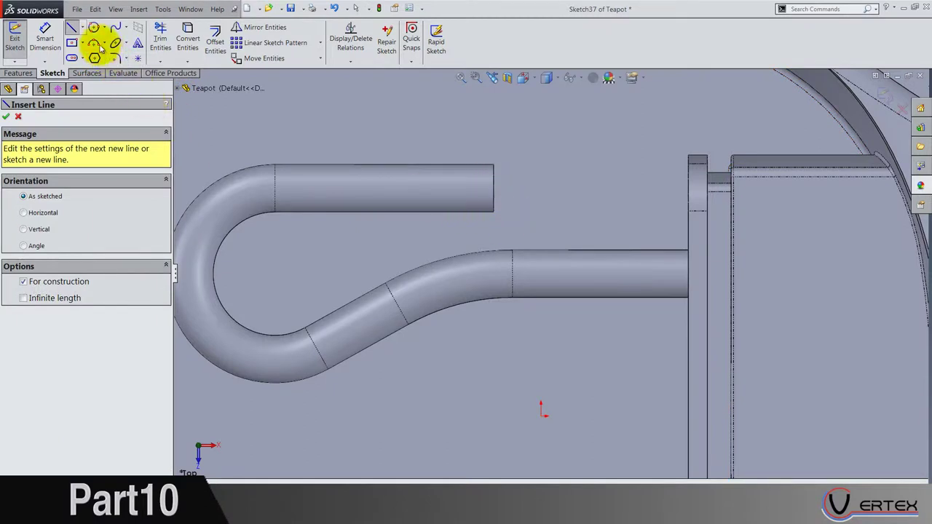
left_click(73, 27)
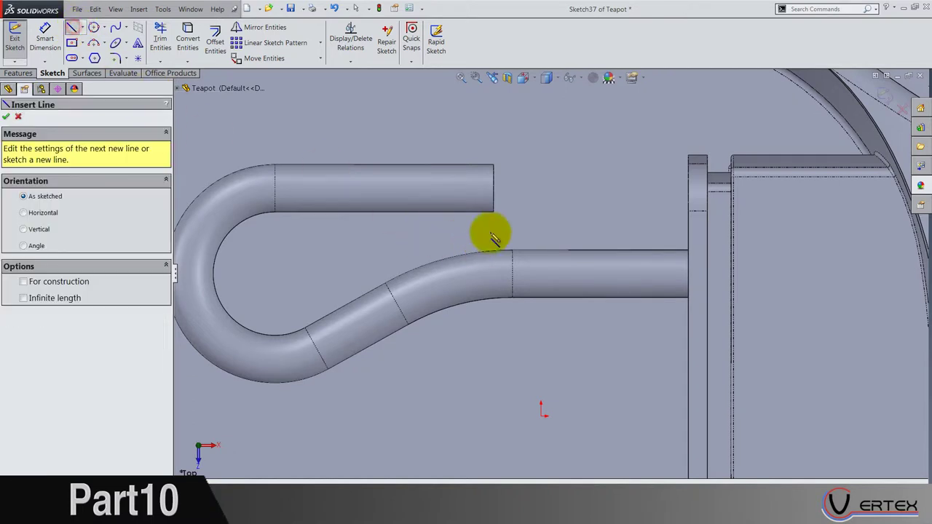
left_click(475, 150)
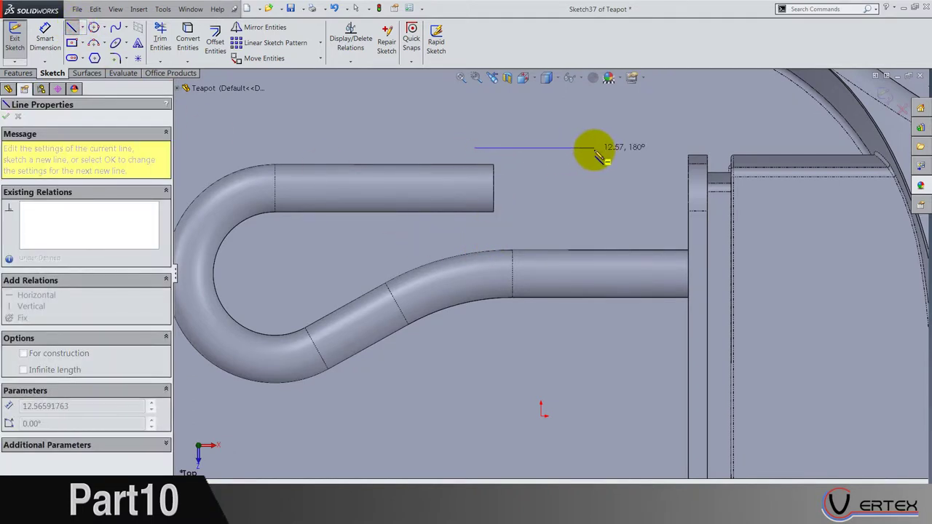
double_click(595, 149)
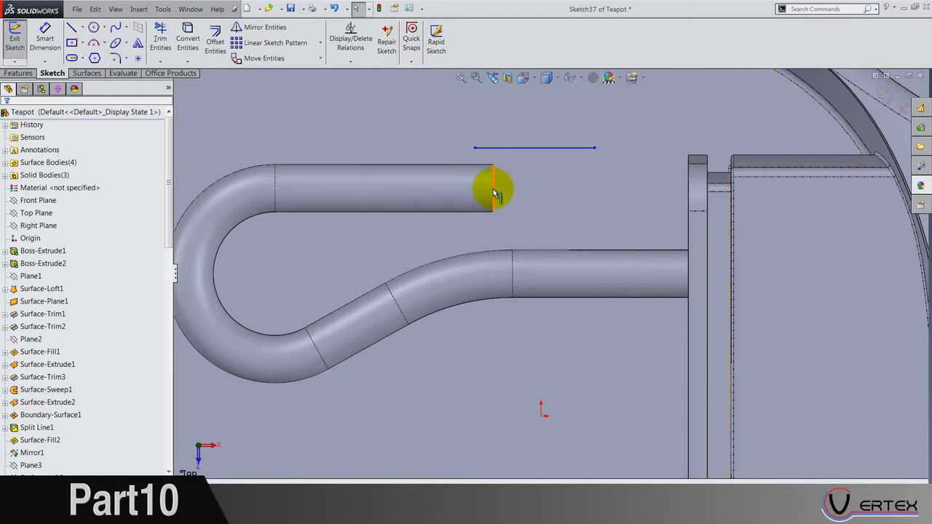
Step: Convert the tube's open end edge into the sketch
left_click(494, 186)
left_click(193, 41)
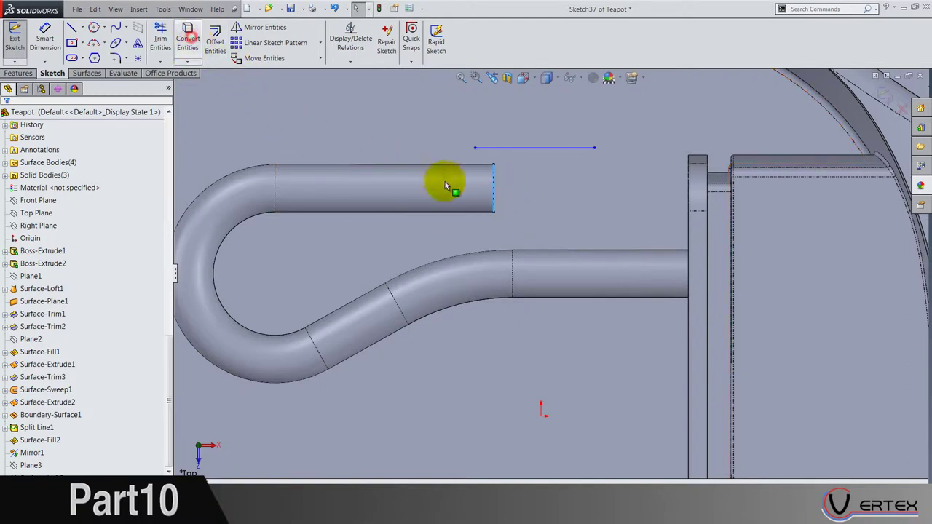
left_click(495, 187)
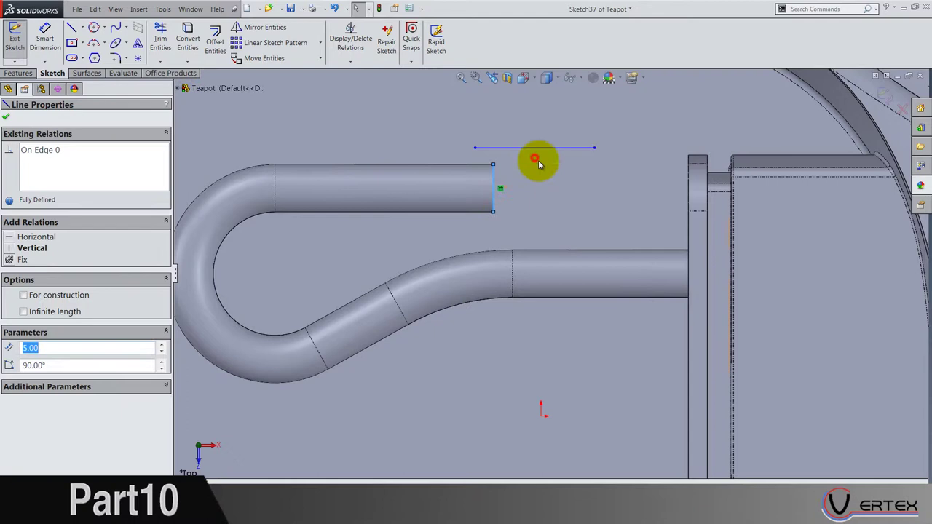
left_click(539, 164)
Step: Attach the horizontal line's start point to the converted end edge with a Midpoint relation
left_click(474, 148)
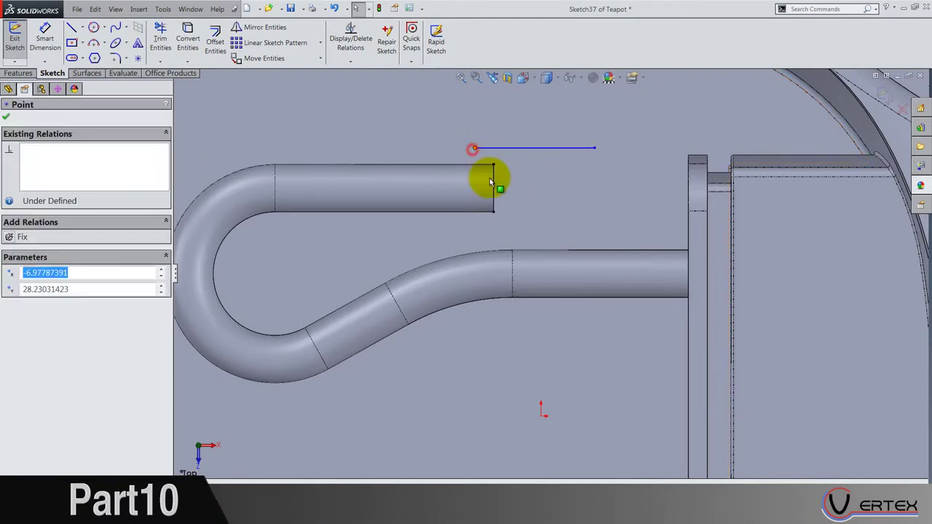
left_click(494, 189)
left_click(496, 190, "ctrl")
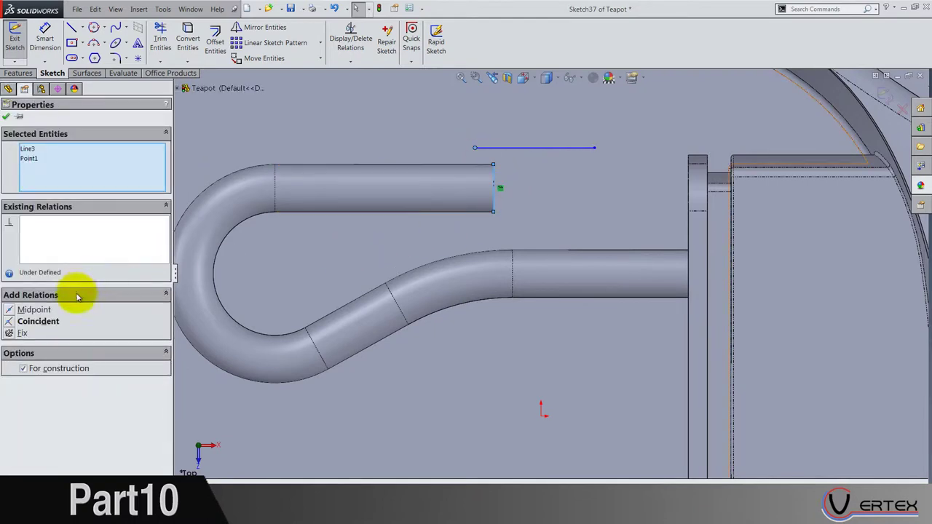
left_click(9, 311)
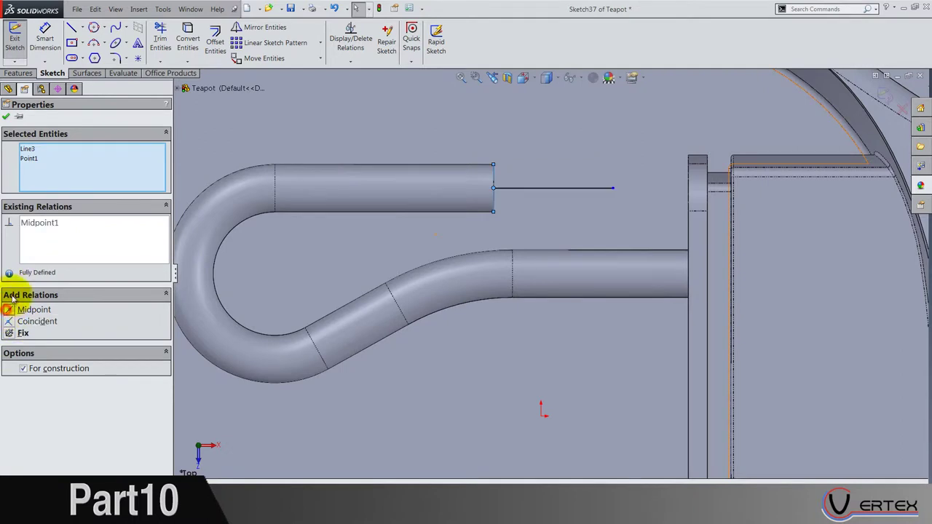
left_click(6, 118)
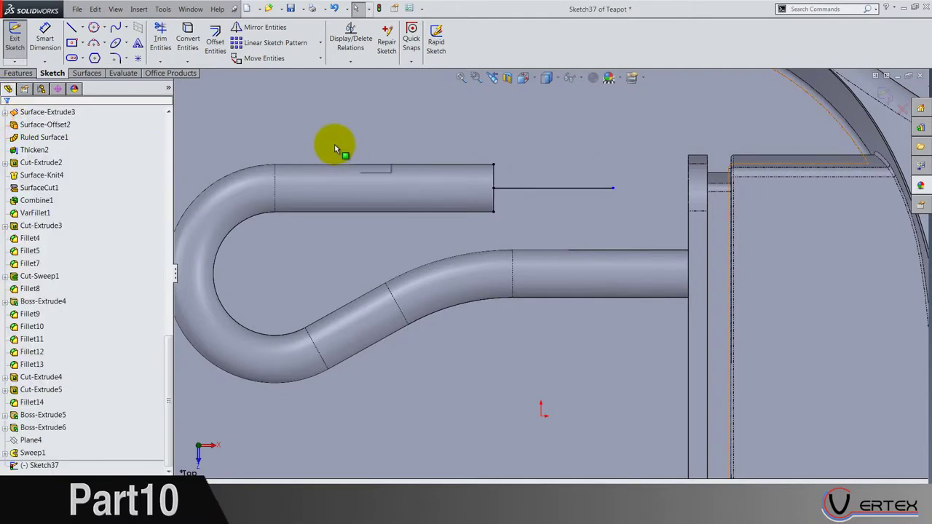
Step: Draw a vertical line about 19.37 mm long downward from the horizontal line's free end
left_click(71, 27)
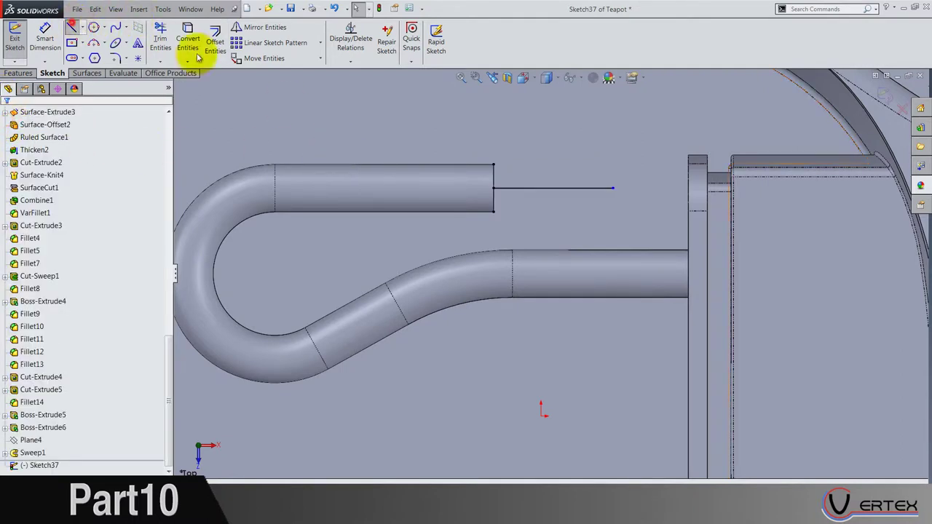
left_click(613, 189)
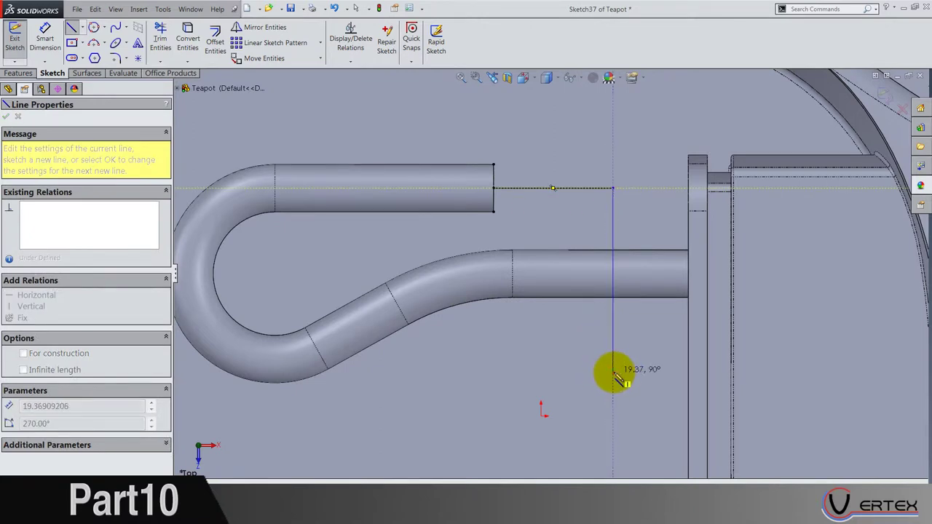
left_click(613, 371)
key("Escape")
left_click(613, 339)
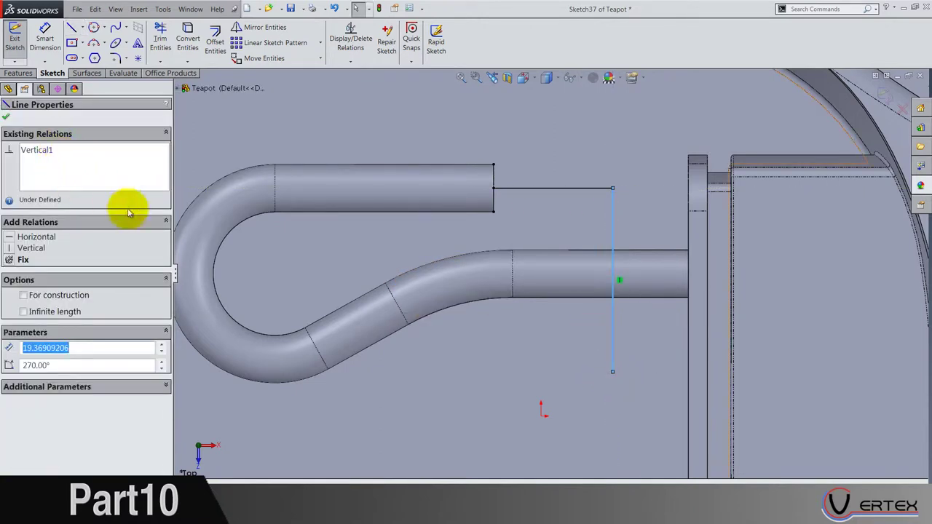
key("Escape")
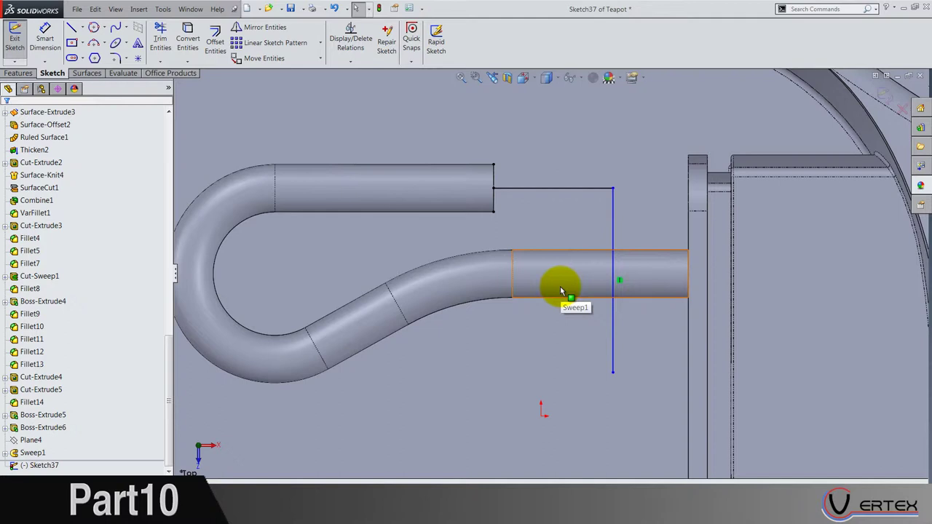
Step: Dimension the vertical line 2.6 mm from the near edge of the flange plate
left_click(45, 38)
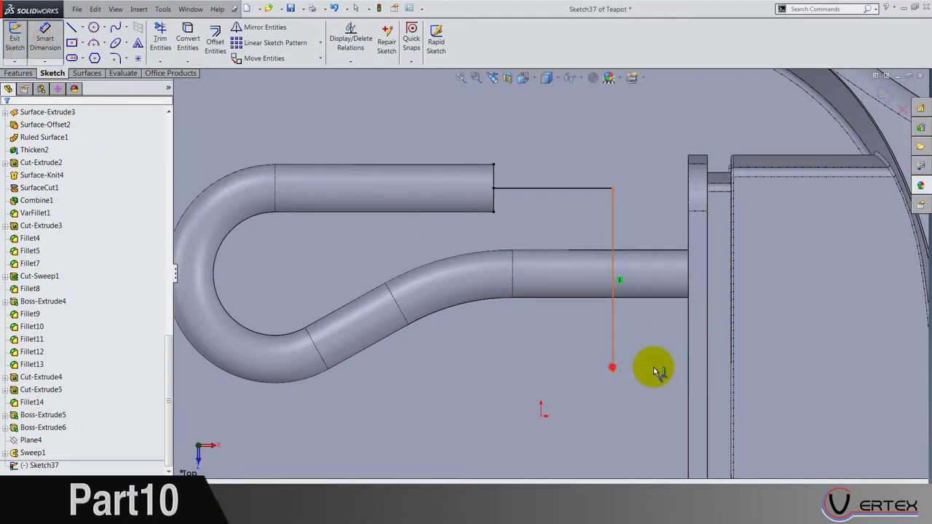
left_click(614, 360)
left_click(688, 359)
left_click(648, 151)
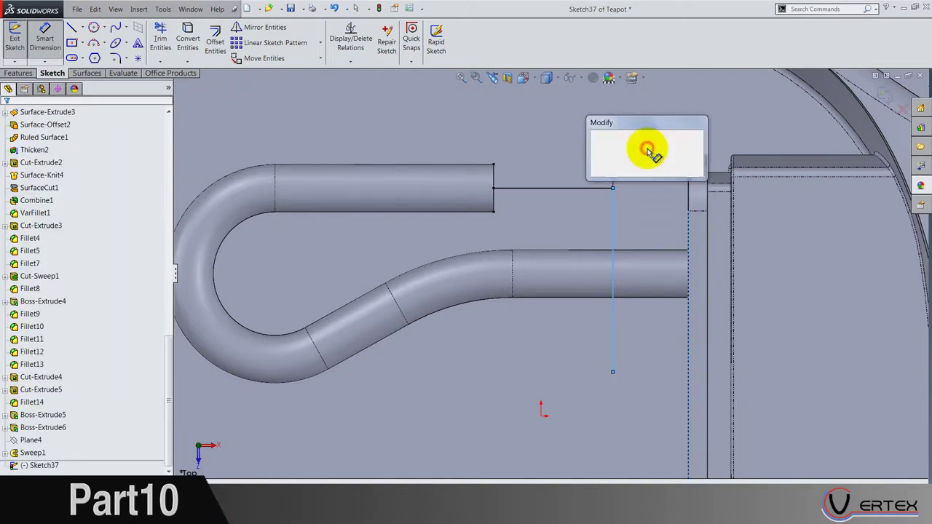
type("2.6")
key("Return")
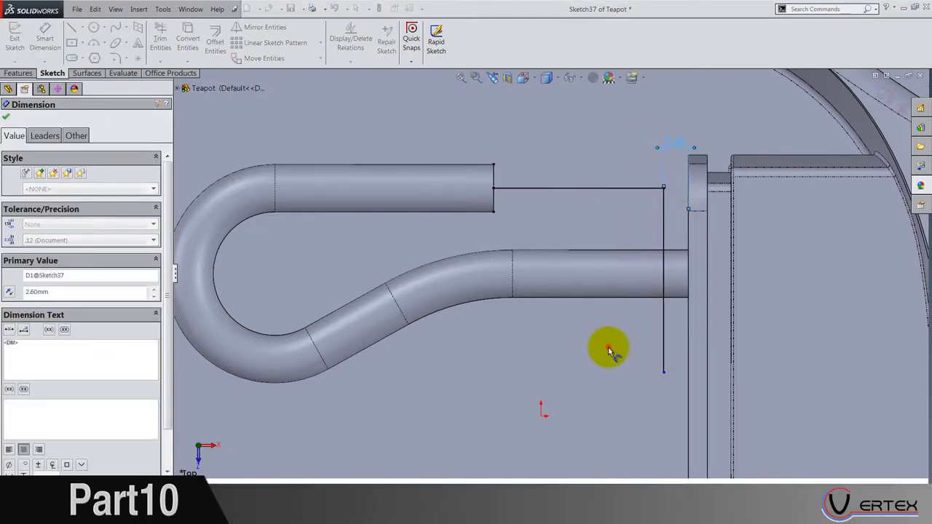
key("Escape")
Step: Align the vertical line's lower endpoint with the origin using a Horizontal relation
left_click(663, 373)
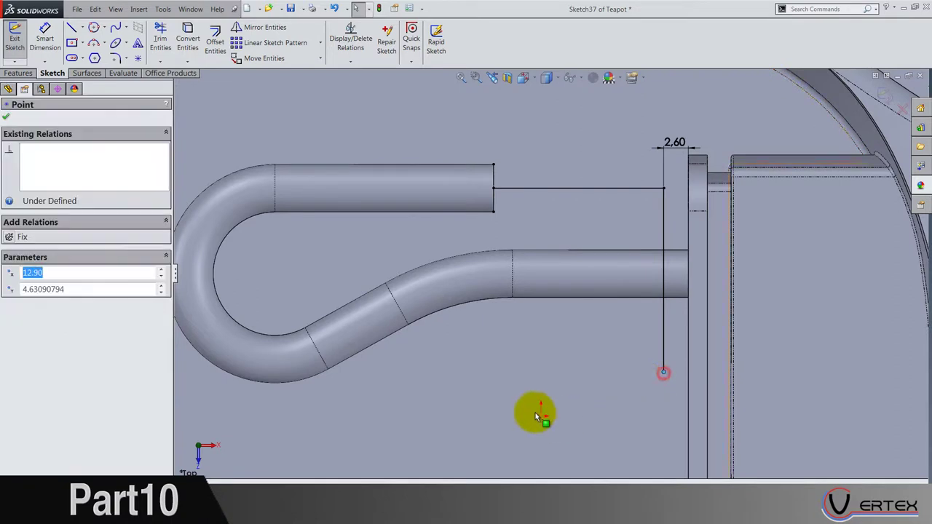
left_click(541, 416, "ctrl")
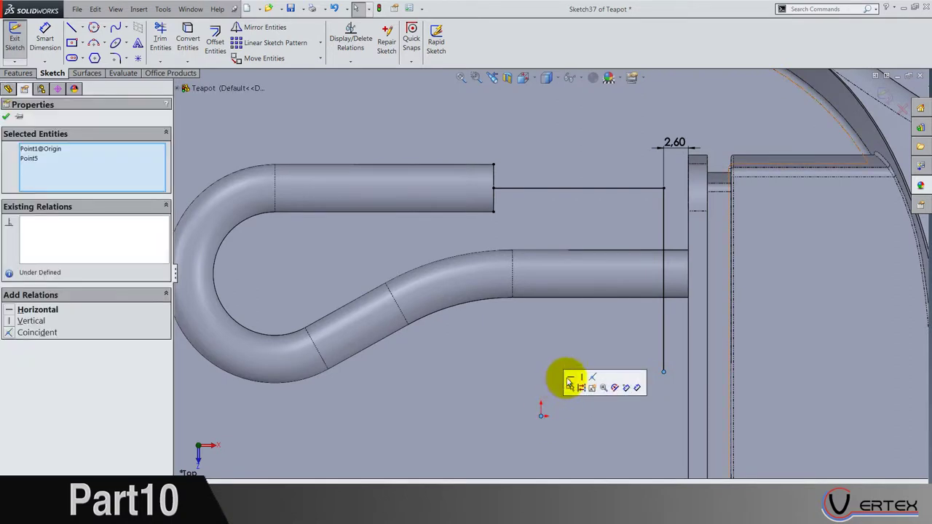
left_click(570, 379)
left_click(573, 381)
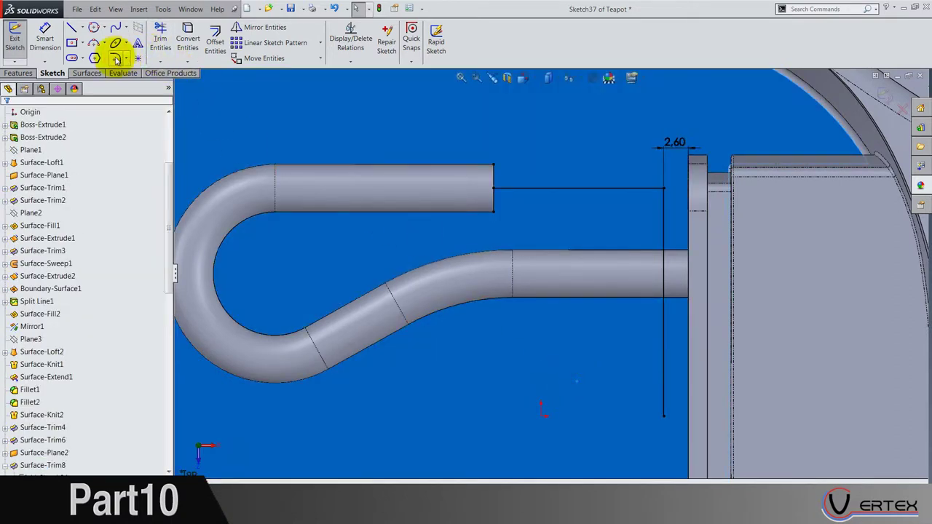
Step: Fillet the corner between the horizontal and vertical lines with a 7.5 mm radius and finish the sketch
left_click(117, 59)
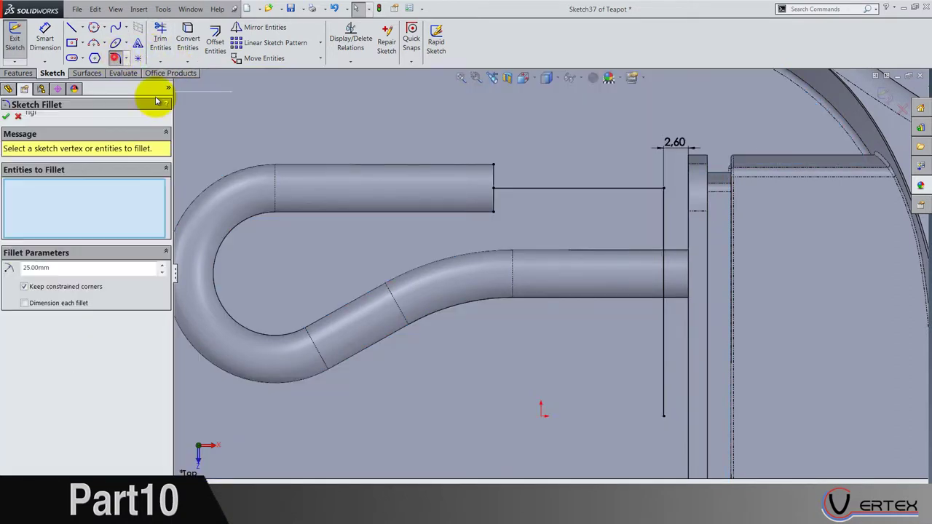
left_click(664, 189)
scroll(609, 206, "up", 3)
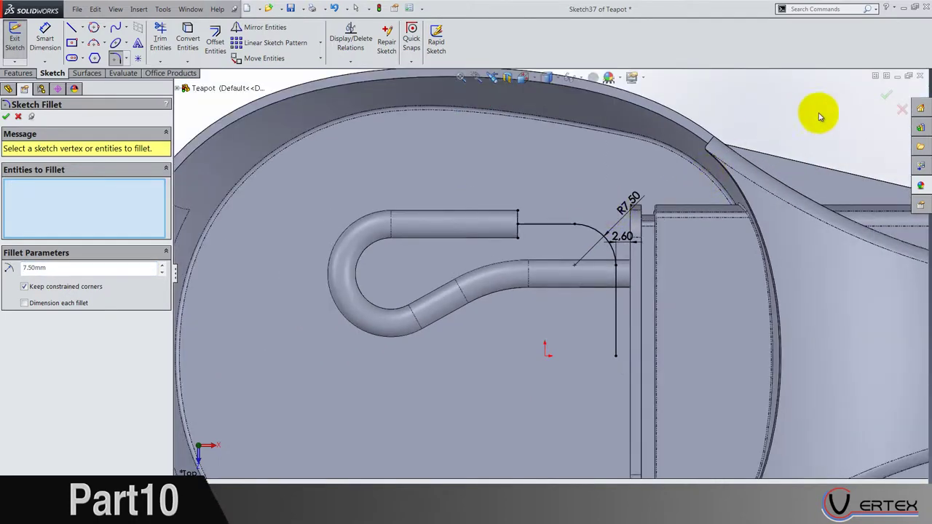
left_click(881, 99)
left_click(887, 95)
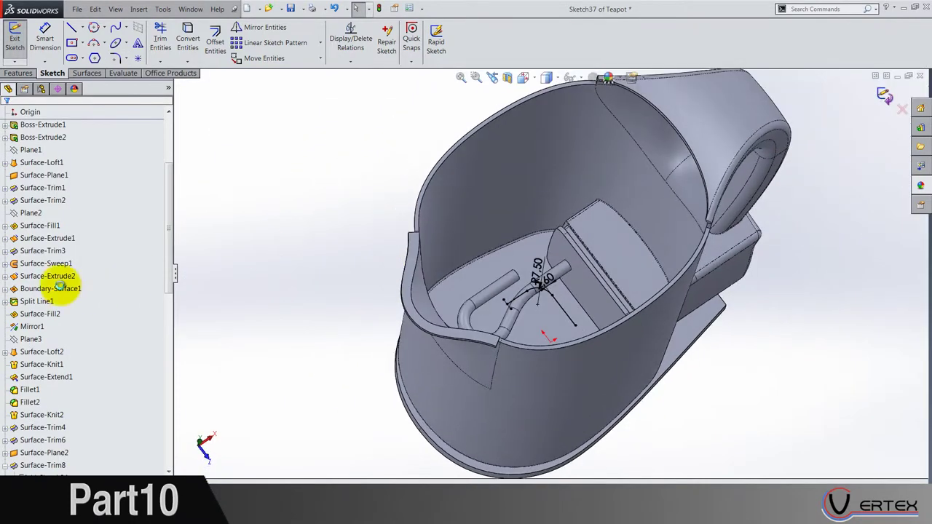
Step: Open a new sketch on the Front Plane and display the model in wireframe
scroll(63, 287, "up", 5)
left_click(37, 200)
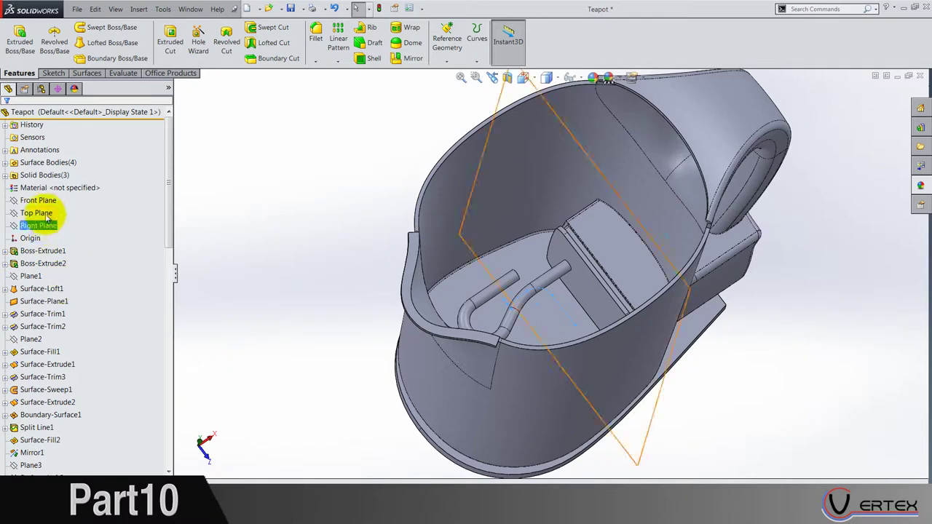
right_click(42, 207)
left_click(54, 191)
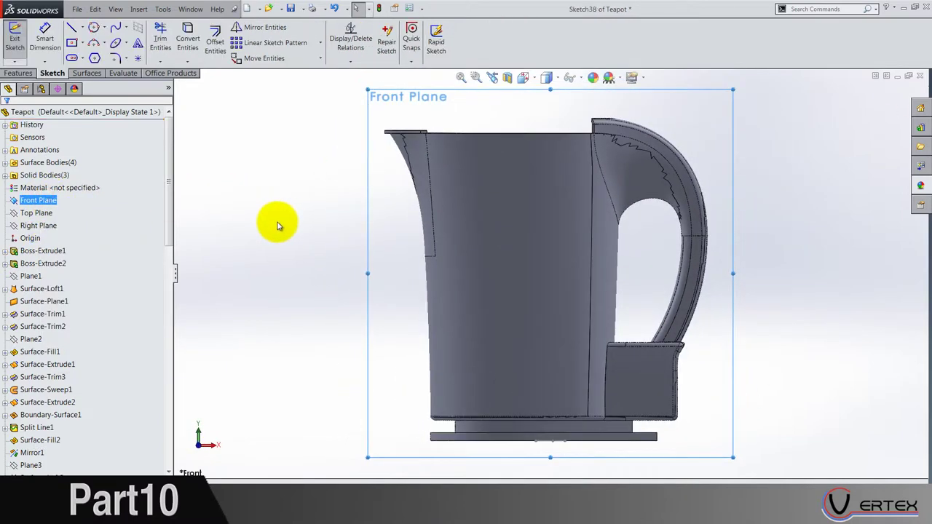
left_click(546, 77)
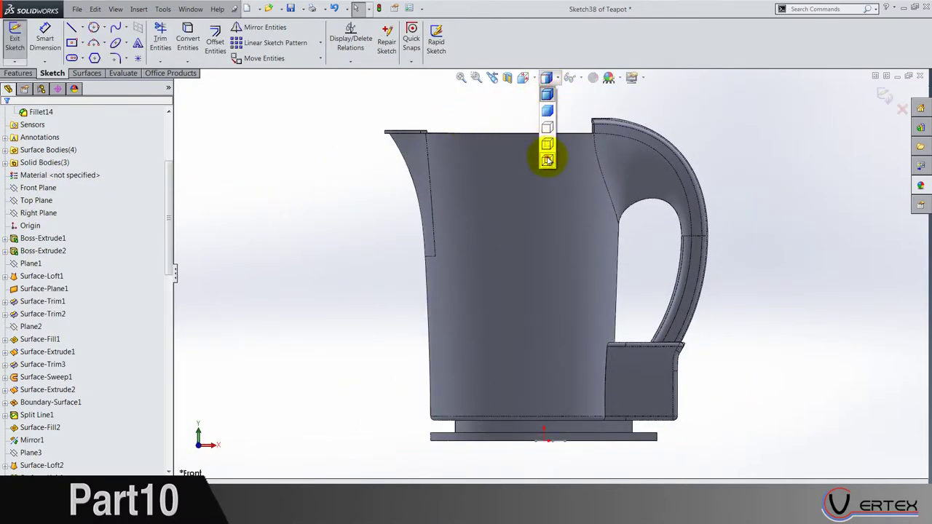
left_click(545, 150)
Step: Draw a horizontal line about 3.7 mm long from the tube's open end midpoint, followed by a line inclined upward towards the flange plate
scroll(524, 316, "down", 6)
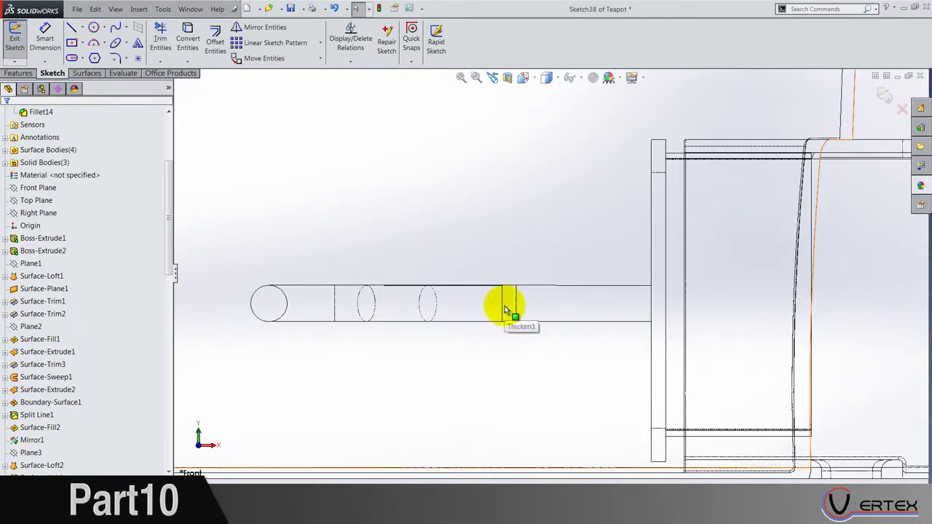
middle_click_drag(505, 306, 505, 325)
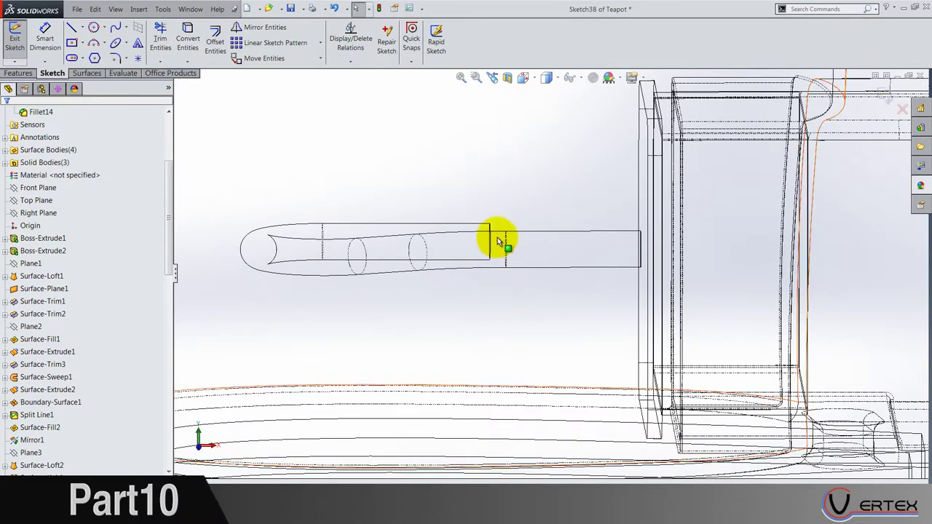
left_click(525, 82)
left_click(539, 126)
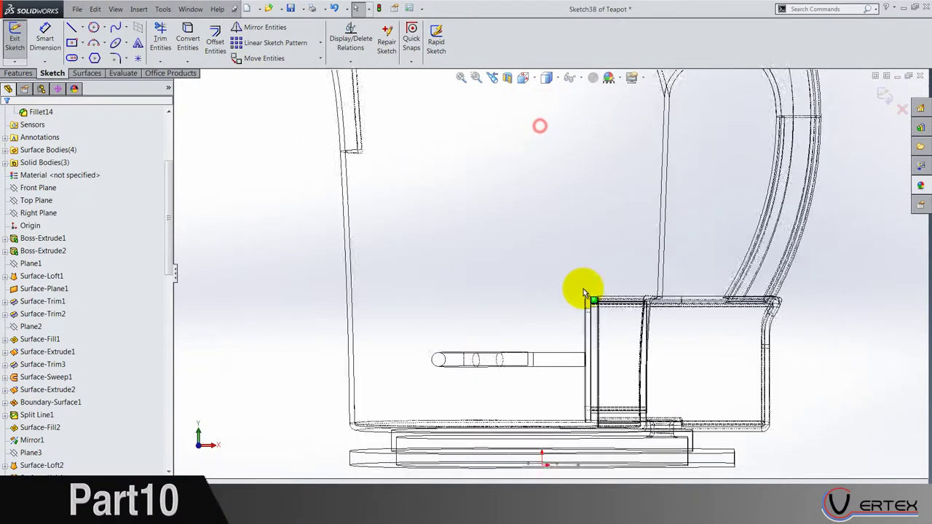
scroll(541, 364, "down", 3)
key("l")
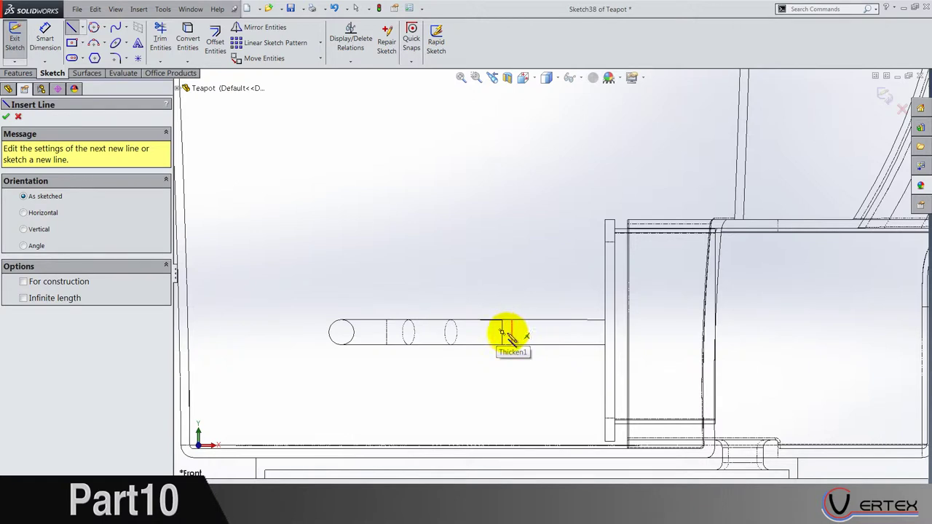
scroll(503, 332, "down", 2)
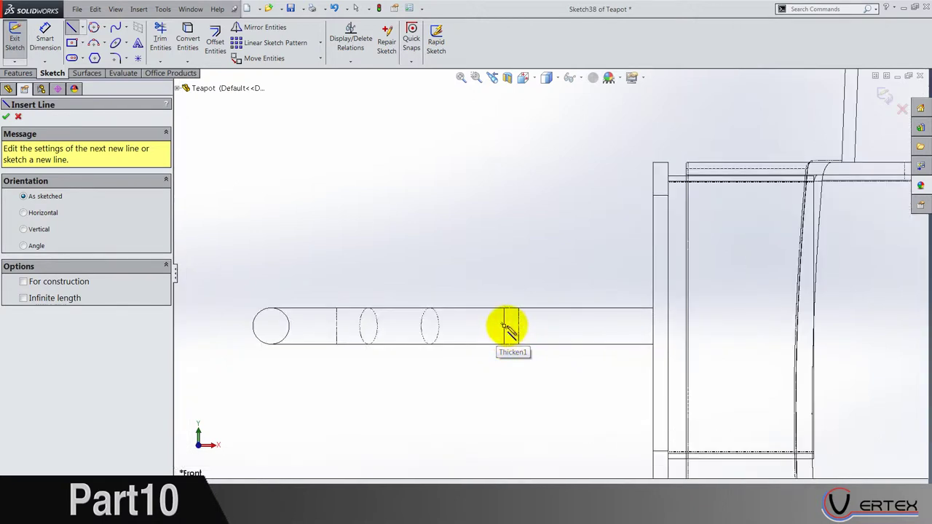
left_click(504, 326)
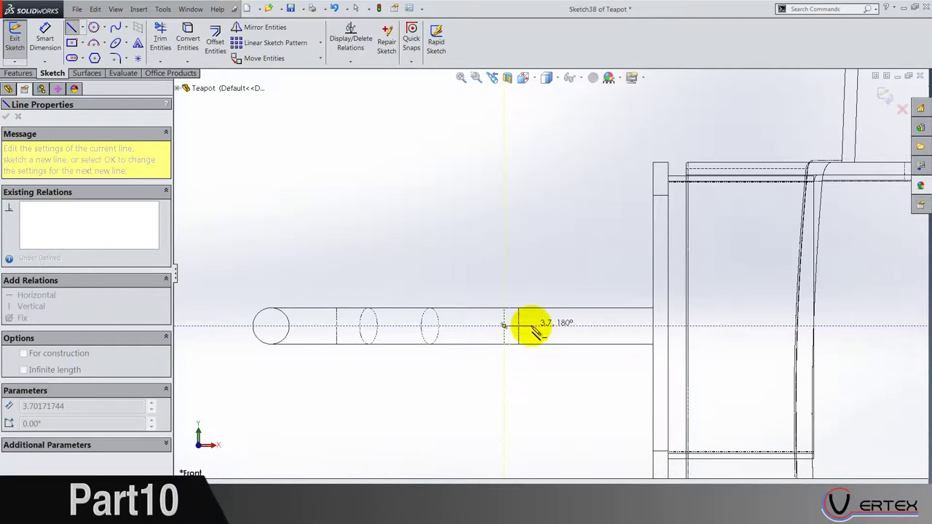
left_click(531, 325)
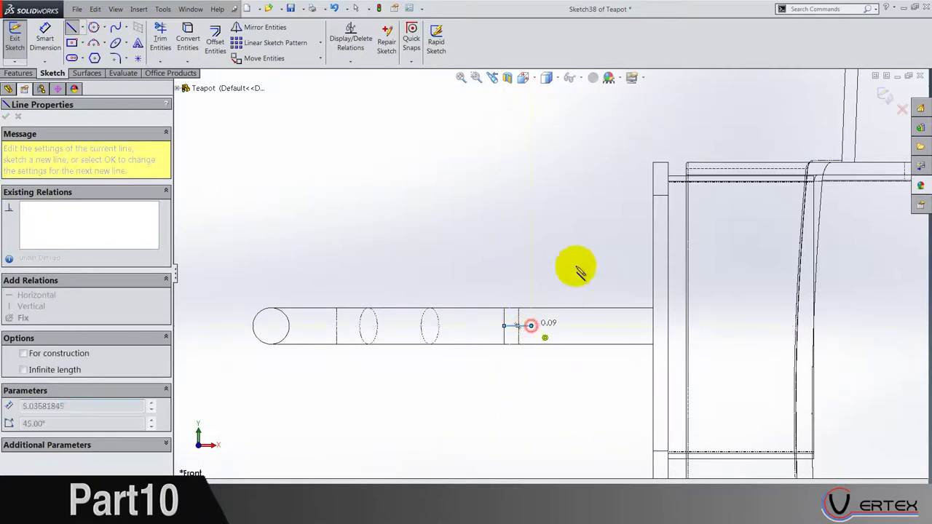
left_click(629, 191)
key("Escape")
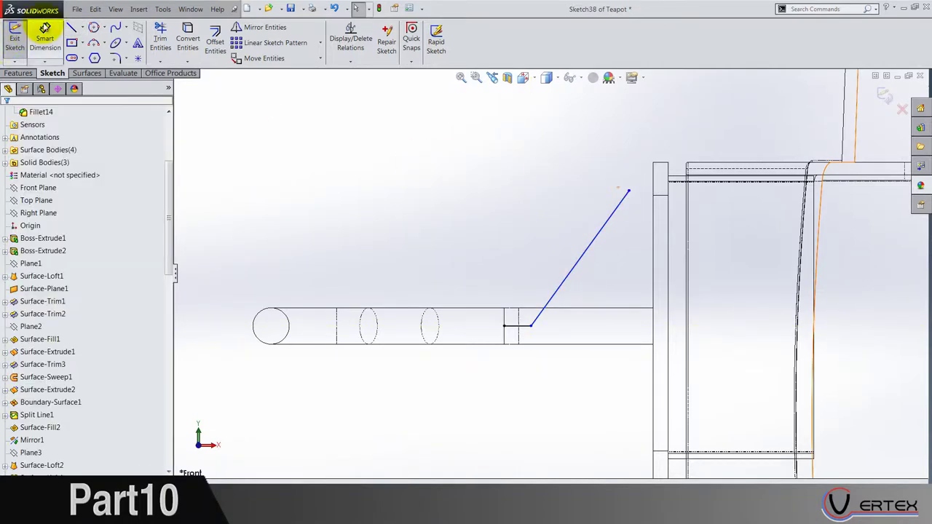
Step: Dimension the vertical distance from the horizontal line to the inclined line's upper endpoint as 7.5 mm
left_click(43, 31)
left_click(529, 331)
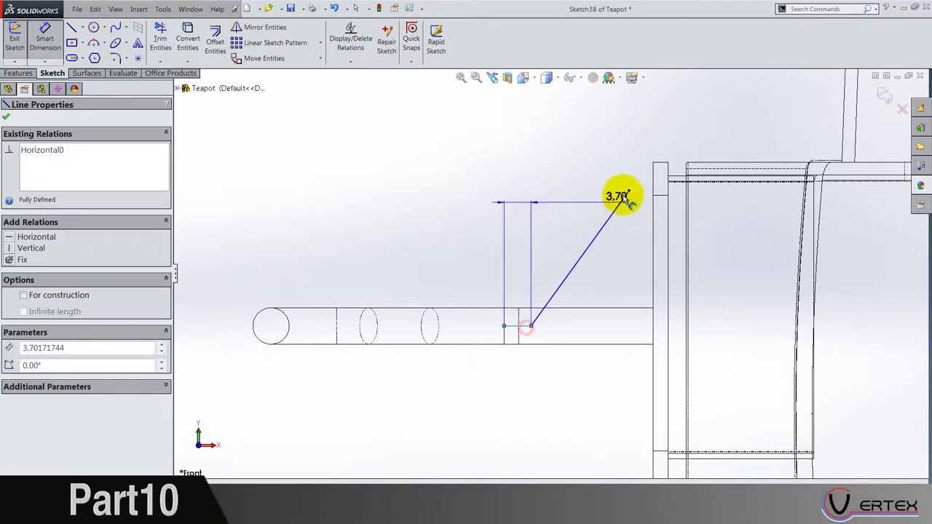
left_click(629, 191)
left_click(467, 249)
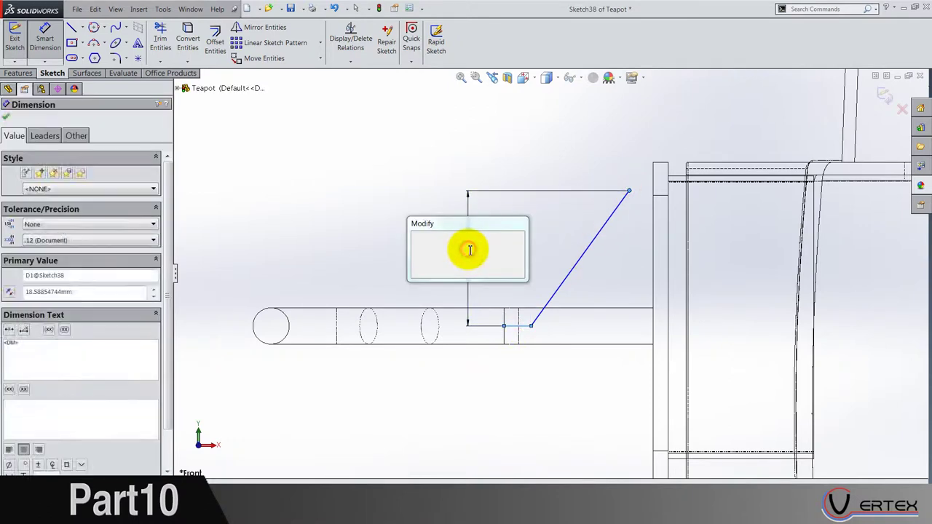
key("Return")
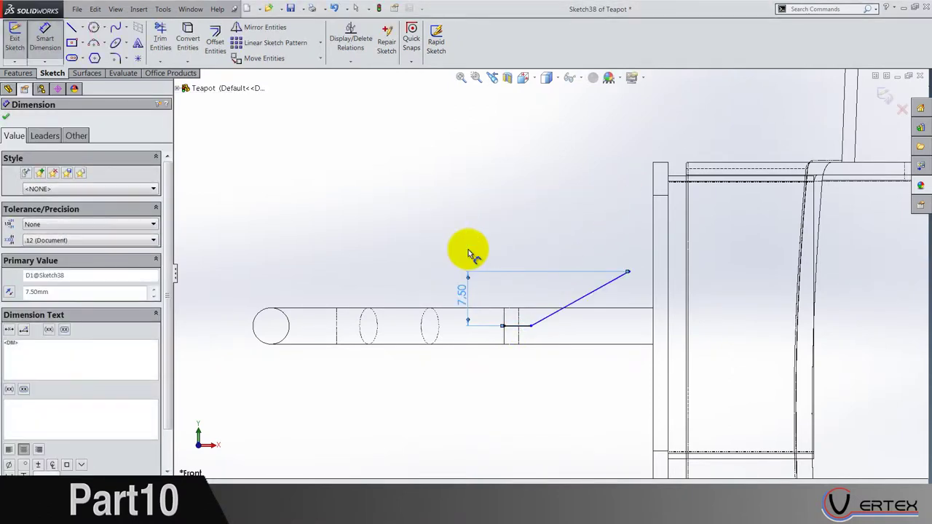
left_click(468, 249)
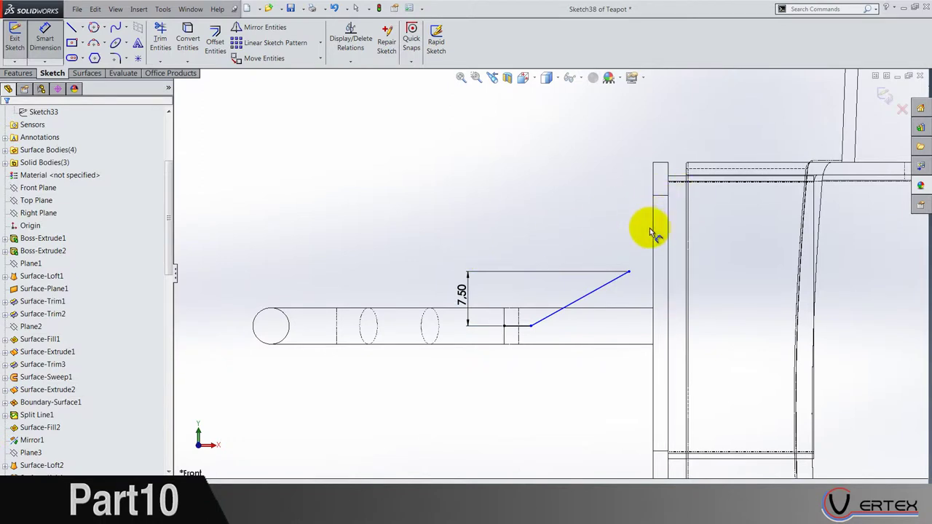
Step: Set the inclined line's upper endpoint 2.5 mm away from the flange plate's near face edge
left_click(653, 264)
left_click(629, 271)
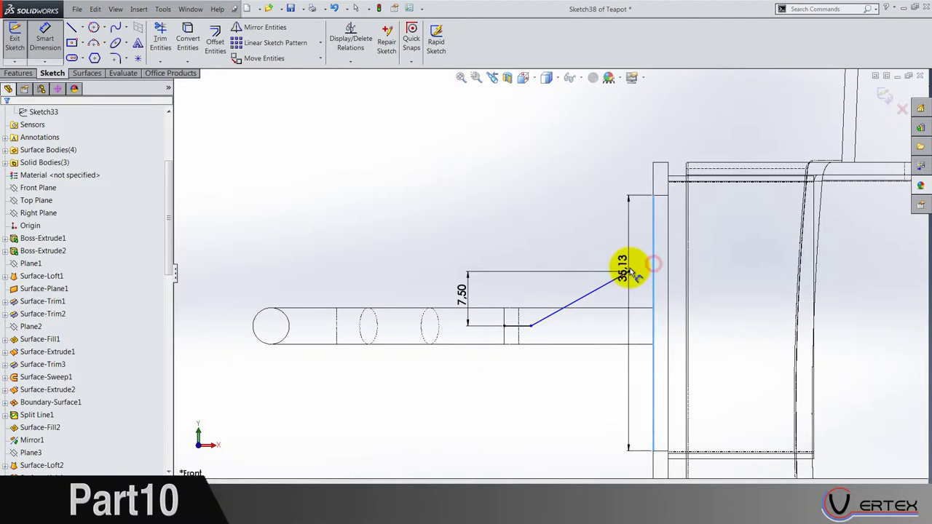
left_click(631, 163)
left_click(597, 162)
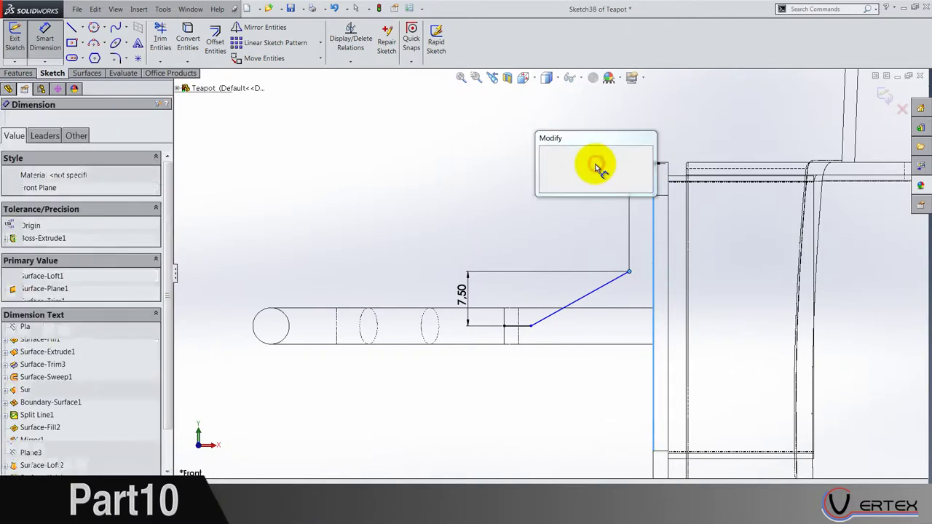
key("Return")
left_click(535, 204)
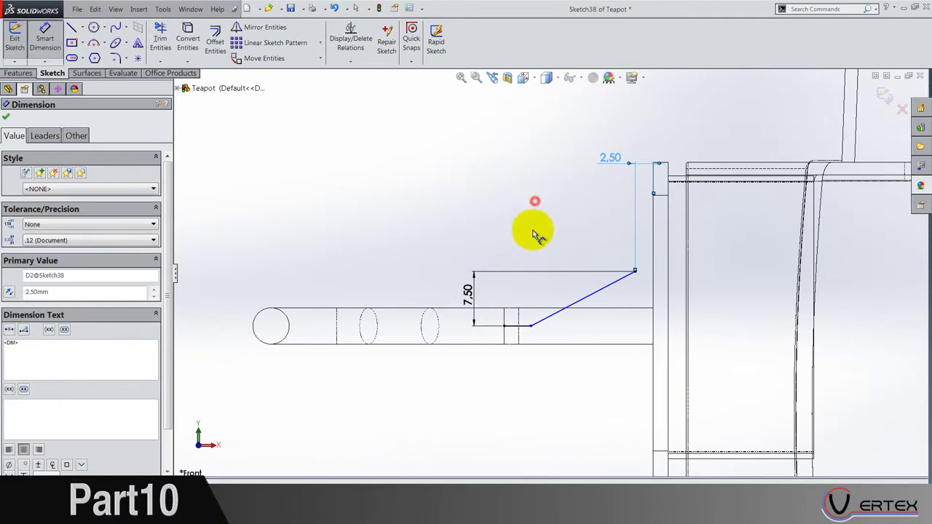
Step: Dimension the short horizontal line at the tube's open end to a length of 5 mm
left_click(530, 326)
left_click(516, 411)
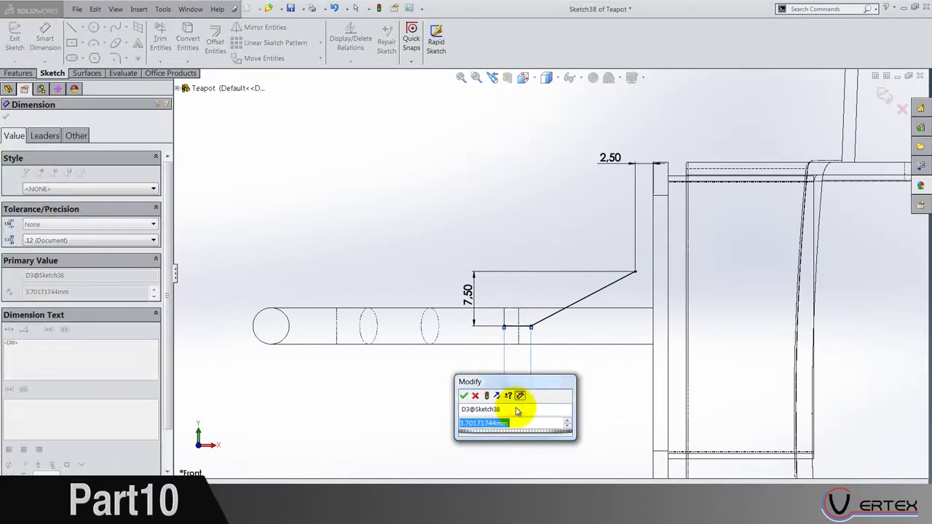
type("5")
key("Return")
left_click(602, 381)
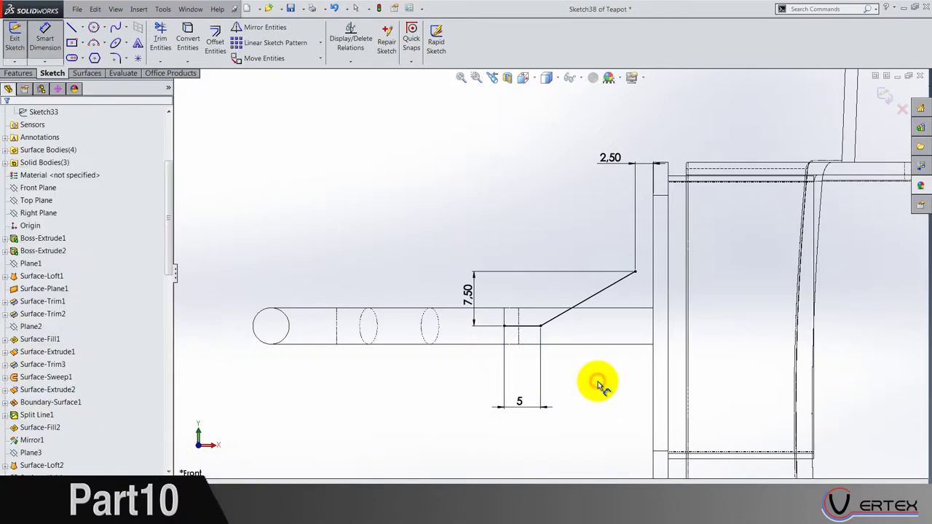
Step: Set the vertical height dimension of the inclined line to 10 mm
scroll(557, 270, "up", 2)
left_click(478, 284)
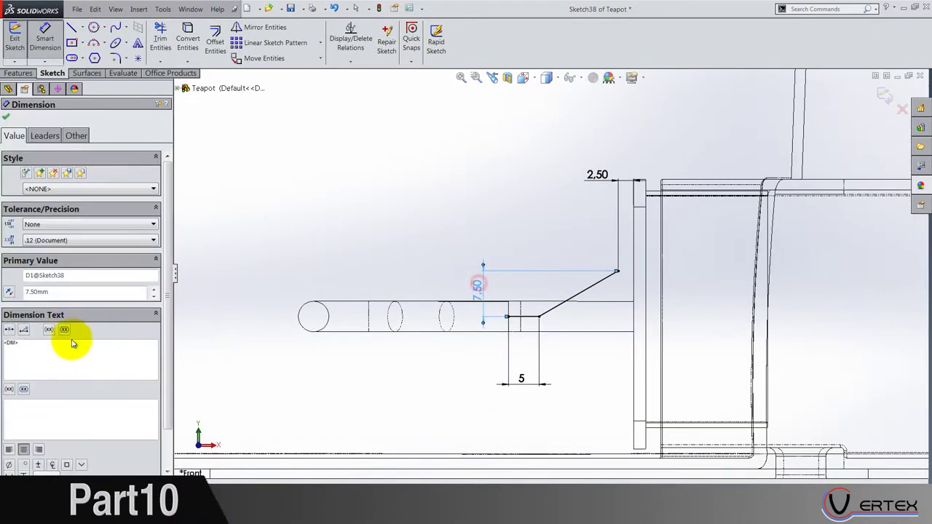
left_click_drag(52, 291, 3, 320)
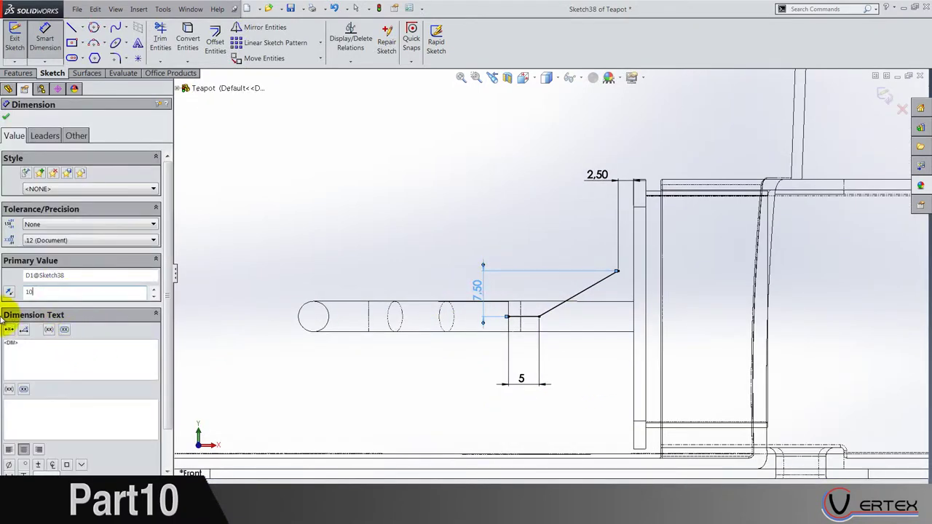
key("Return")
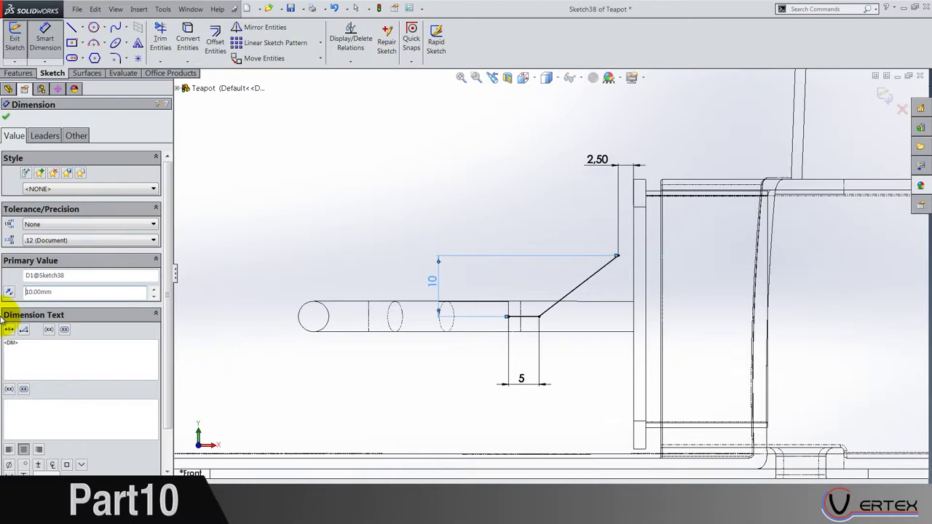
left_click(323, 191)
Step: Fillet the corner between the horizontal and inclined lines with a 7.5 mm radius
scroll(551, 260, "down", 3)
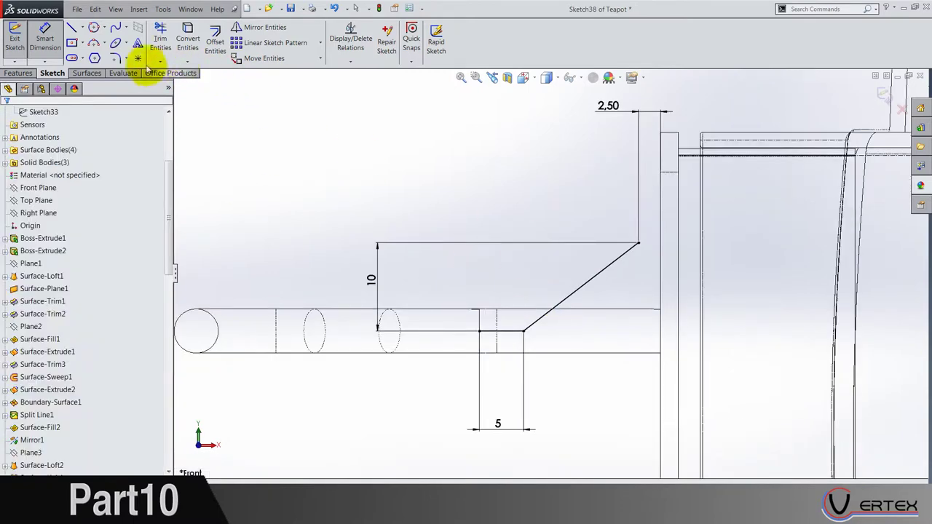
left_click(116, 57)
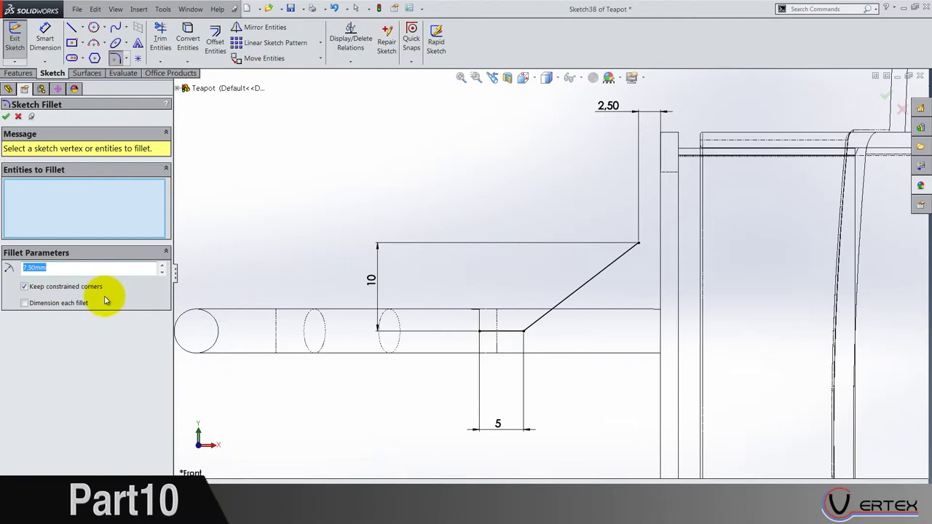
left_click(525, 333)
scroll(553, 305, "up", 3)
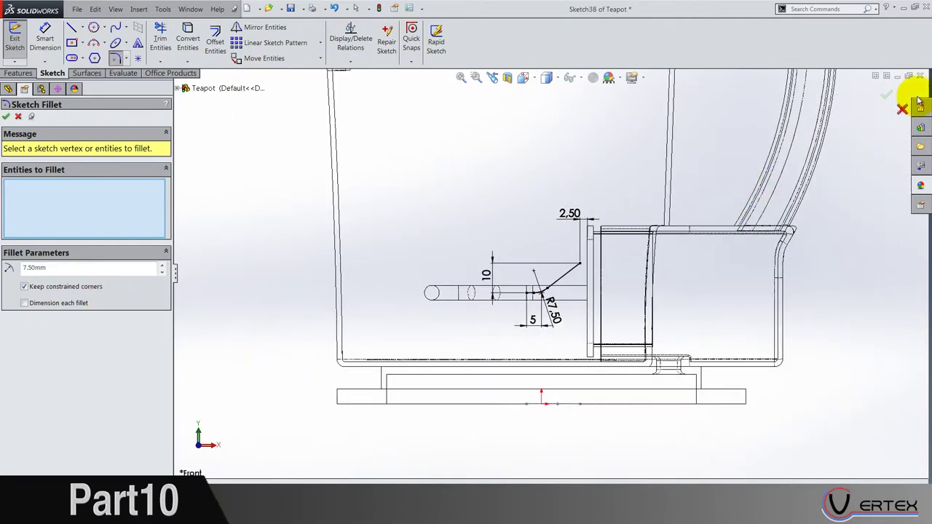
left_click(887, 95)
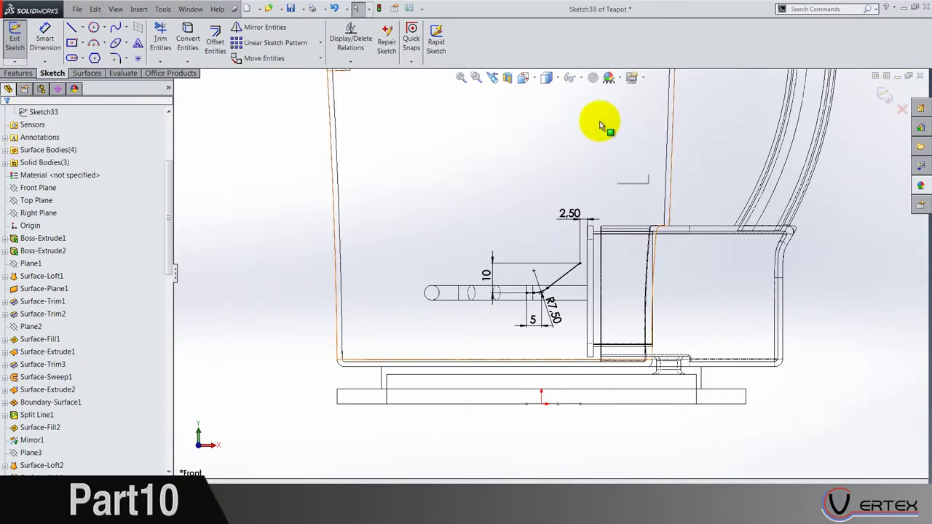
Step: Finish the Front Plane sketch and display the model shaded with edges
middle_click_drag(587, 107, 547, 79)
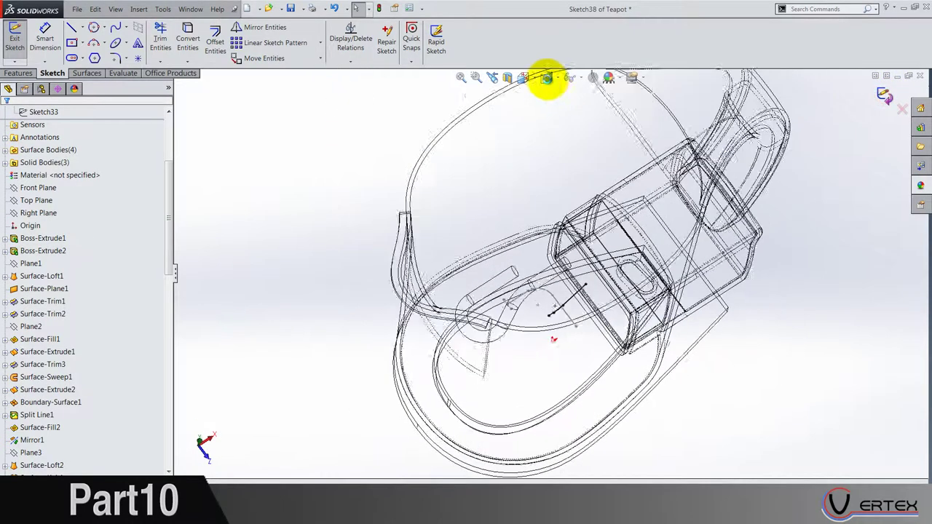
left_click(546, 77)
left_click(539, 93)
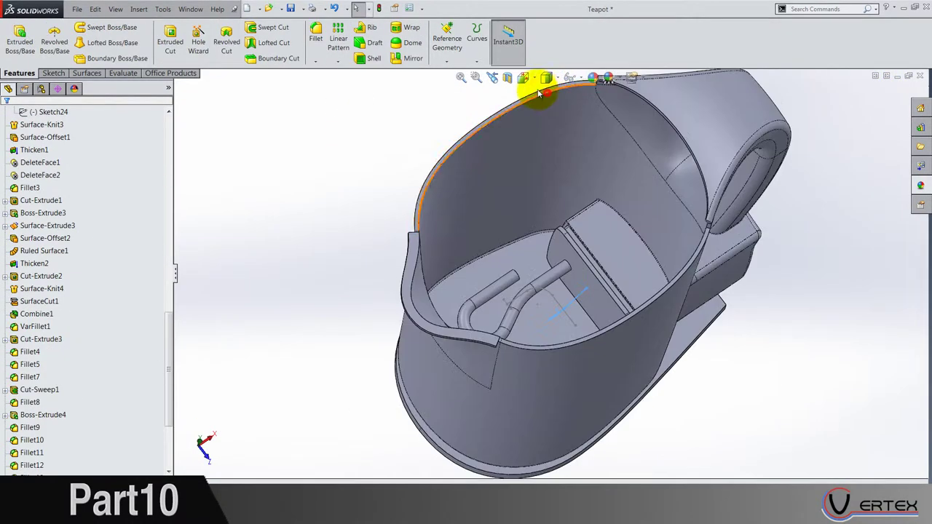
Step: Create a projected curve of type Sketch on sketch from the new Front Plane sketch and the Top Plane path sketch
left_click(476, 61)
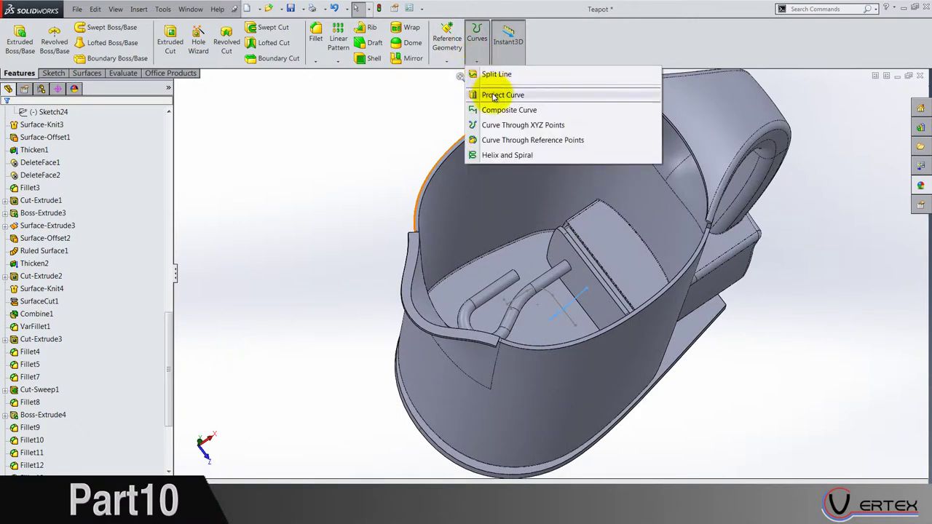
left_click(494, 97)
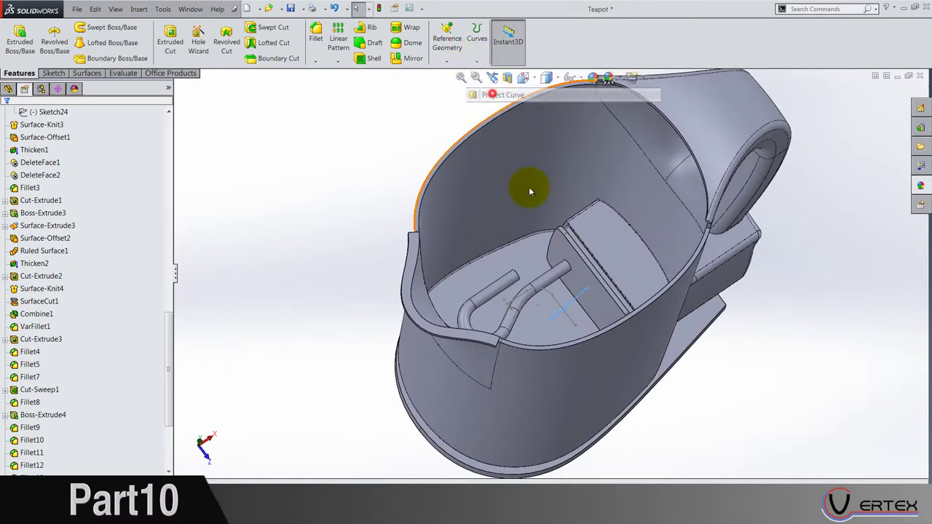
left_click(558, 303)
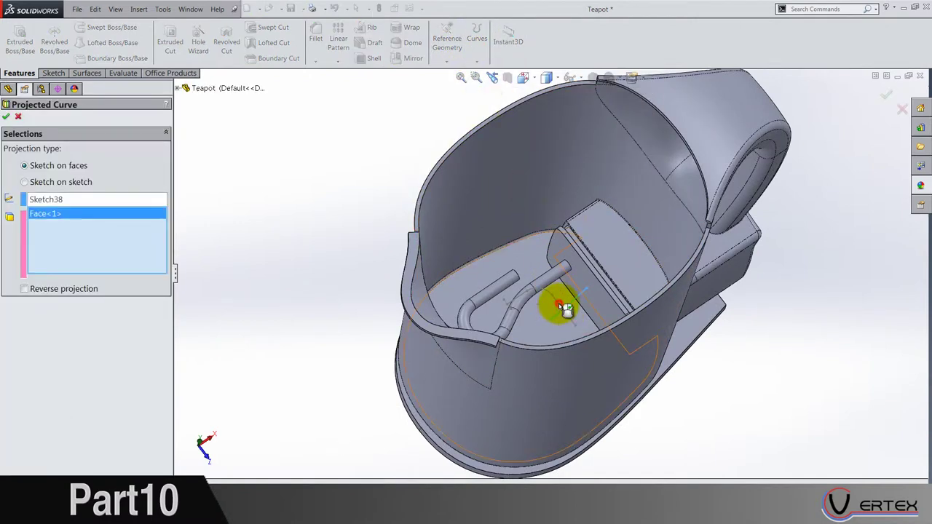
right_click(52, 217)
left_click(70, 236)
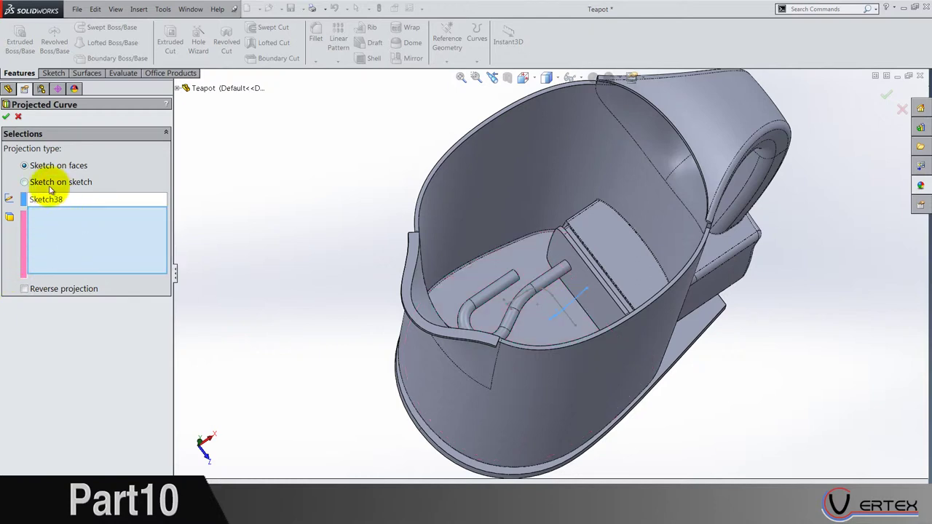
left_click(51, 183)
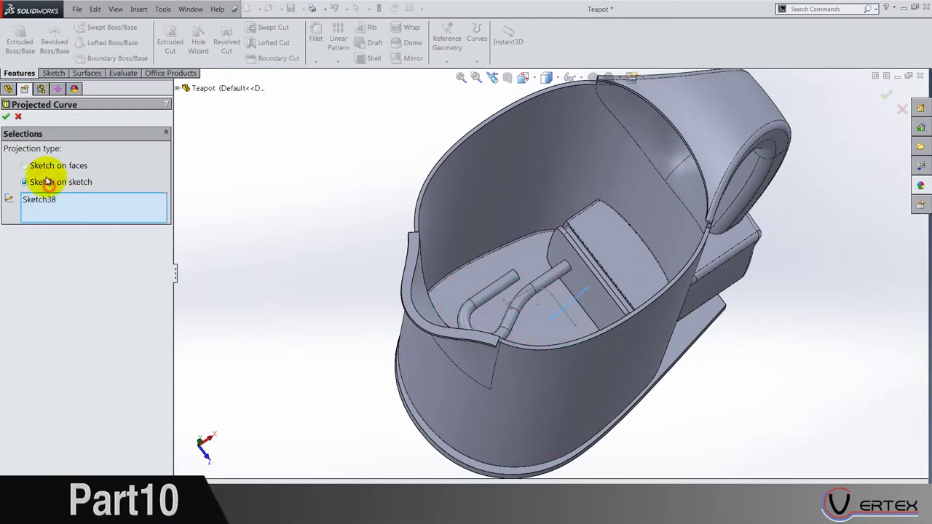
left_click(557, 305)
right_click(324, 250)
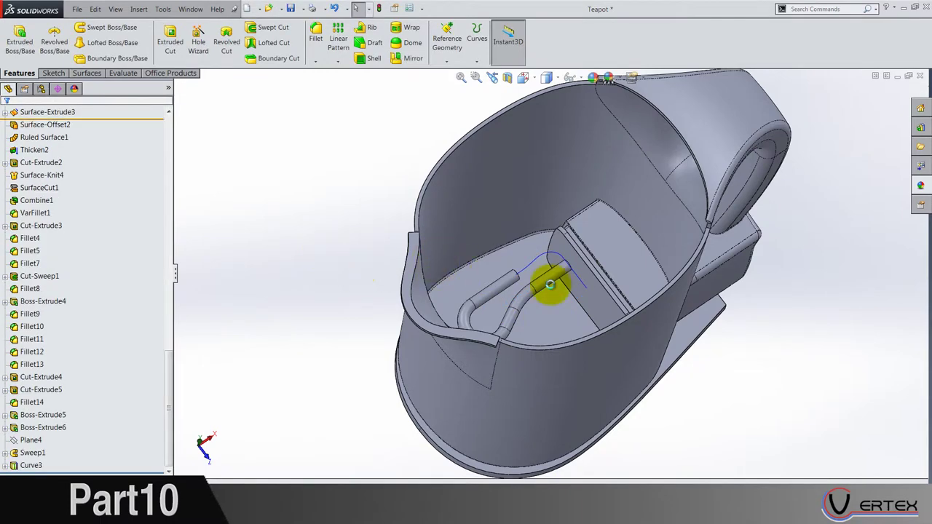
Step: Start a swept boss and try to pick the tube's open end edge as its profile using the SelectionManager
mouse_move(543, 298)
middle_mouse_down()
mouse_move(546, 331)
mouse_move(555, 305)
middle_mouse_up()
scroll(566, 290, "down", 3)
scroll(566, 291, "down", 2)
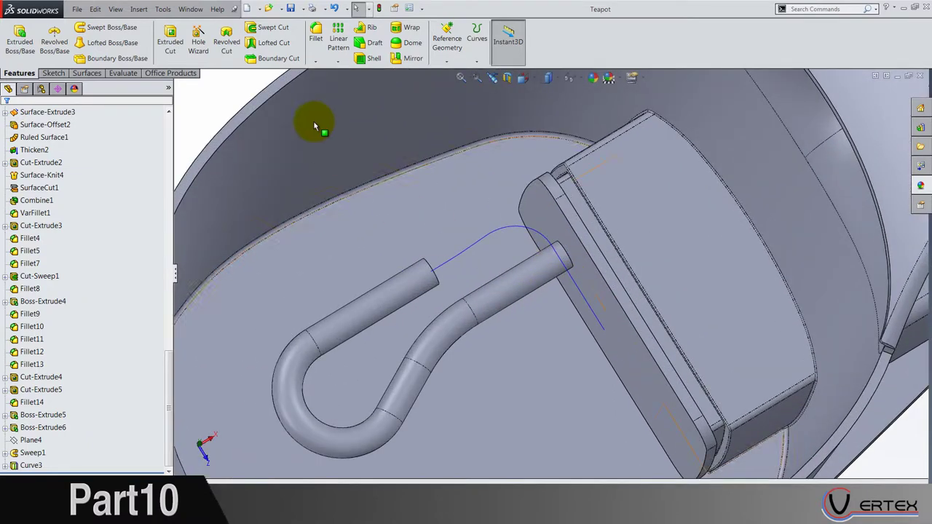
left_click(101, 28)
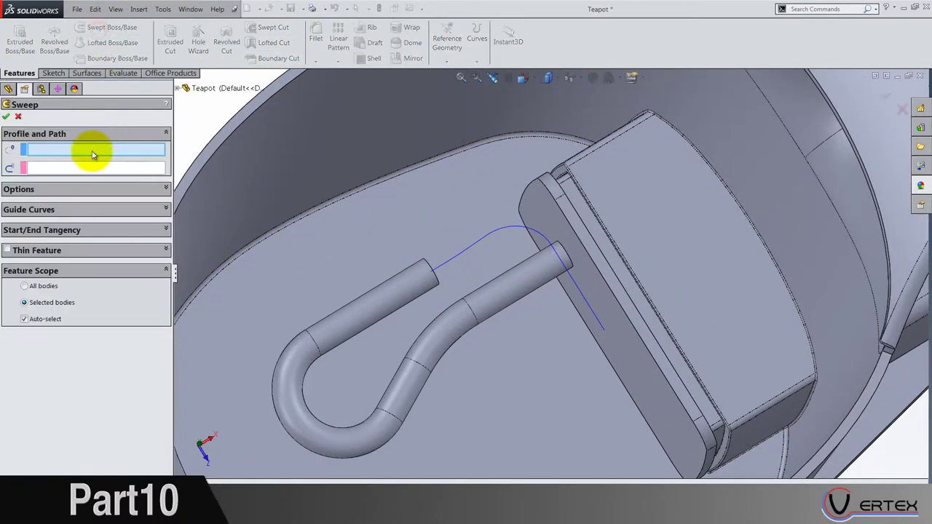
right_click(90, 151)
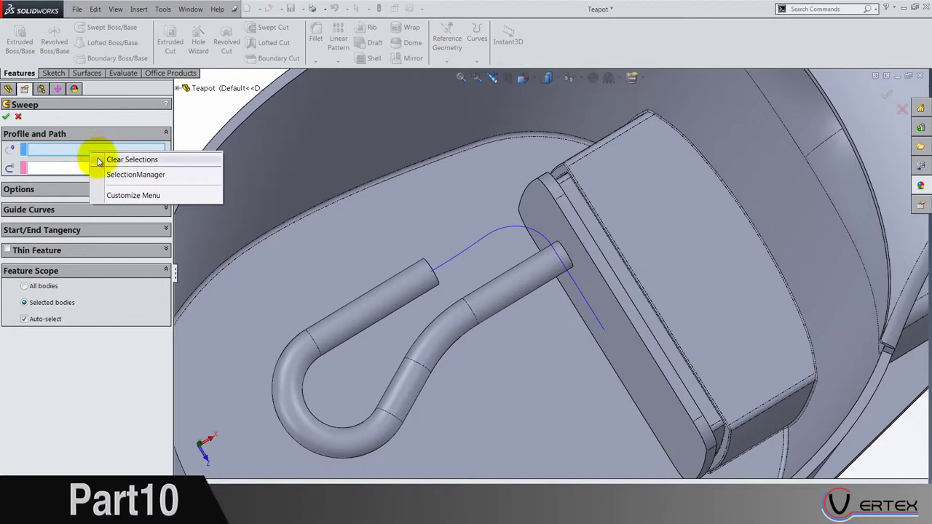
left_click(113, 176)
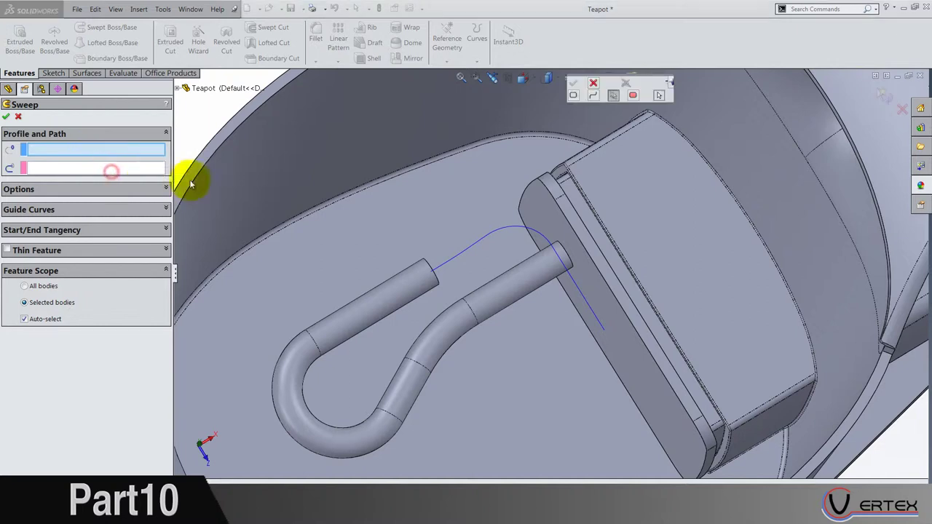
left_click(427, 264)
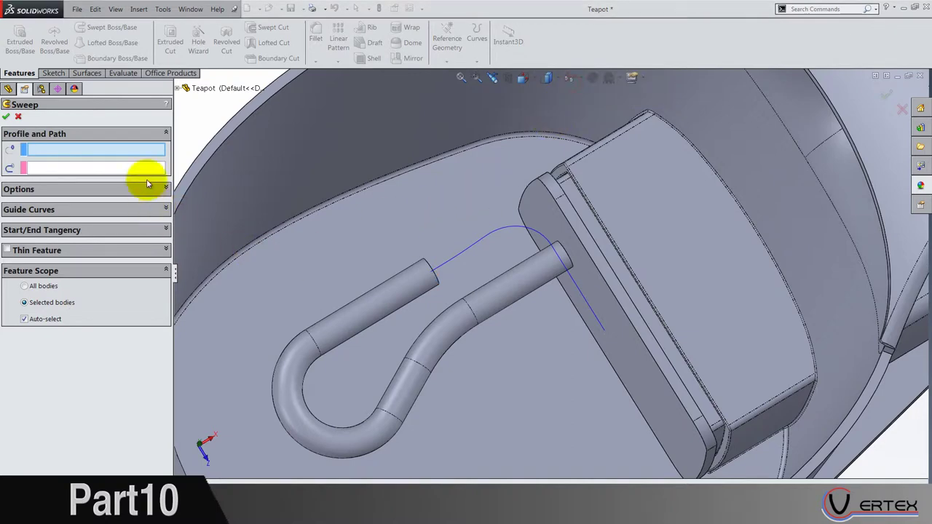
Step: Try the SelectionManager's closed loop, region, group and standard selection modes to pick the tube's open end as the sweep profile
scroll(373, 240, "up", 6)
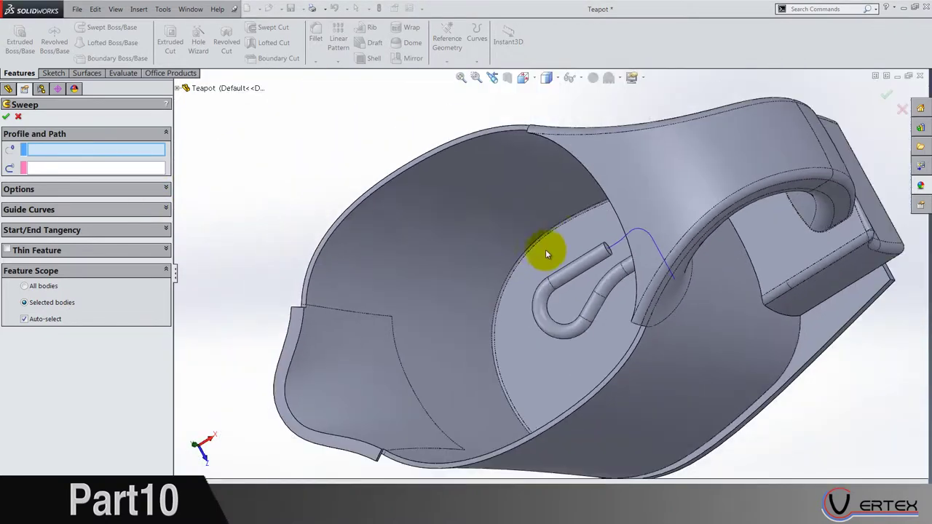
scroll(545, 252, "down", 8)
scroll(640, 260, "down", 2)
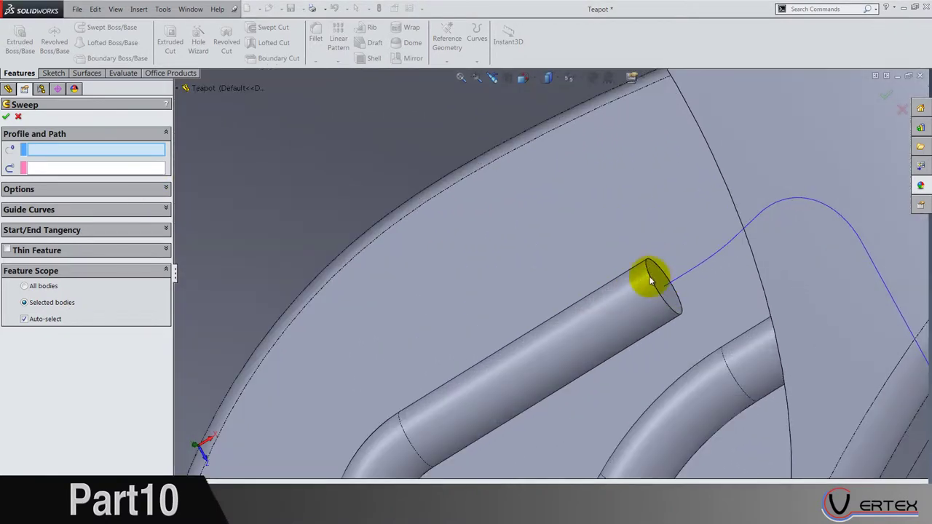
right_click(41, 148)
left_click(86, 176)
left_click(598, 109)
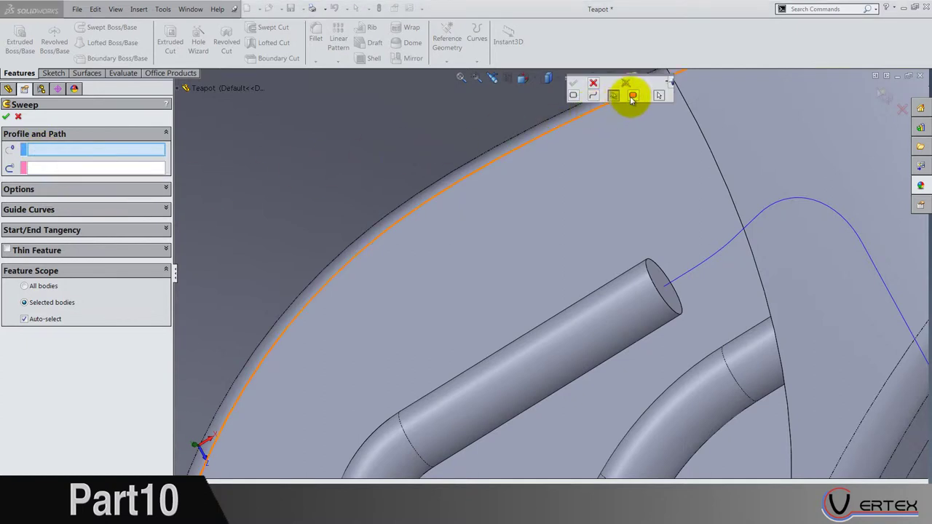
left_click(632, 97)
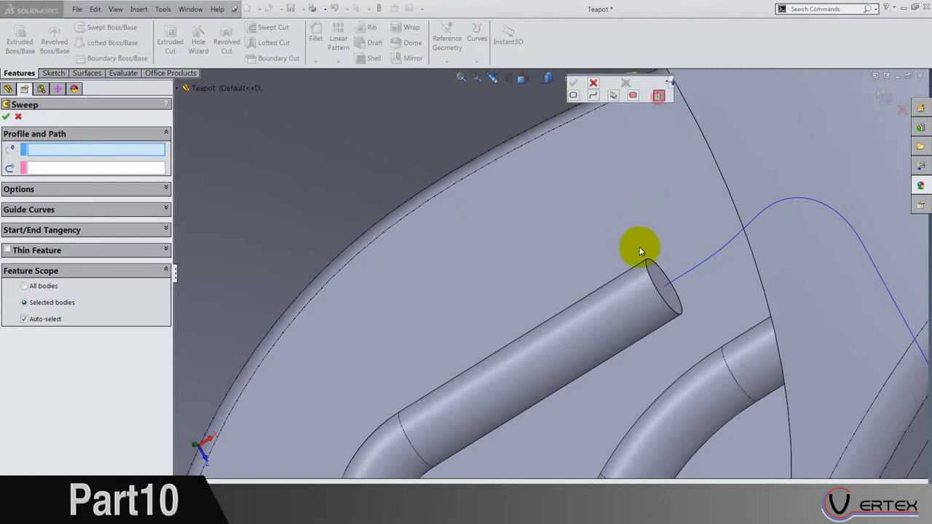
left_click(649, 277)
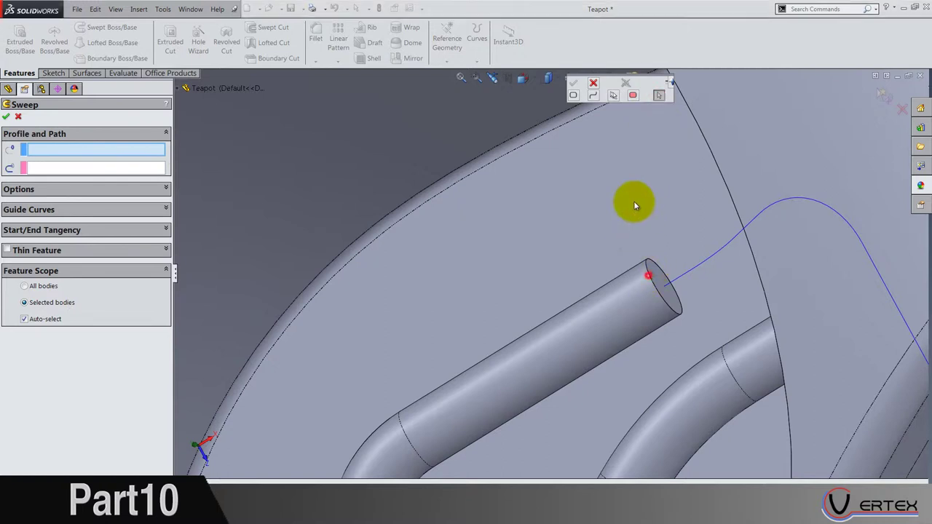
left_click(573, 96)
left_click(651, 281)
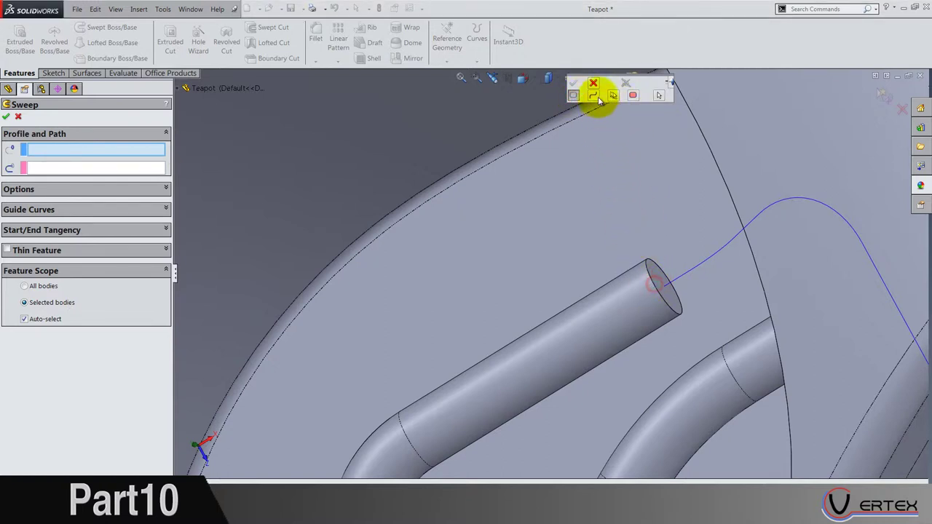
left_click(612, 96)
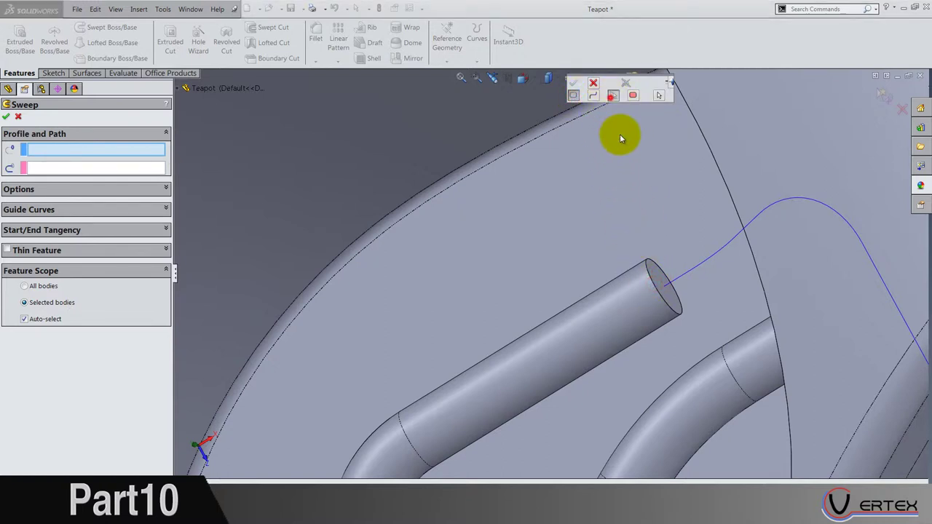
left_click(648, 281)
left_click(573, 83)
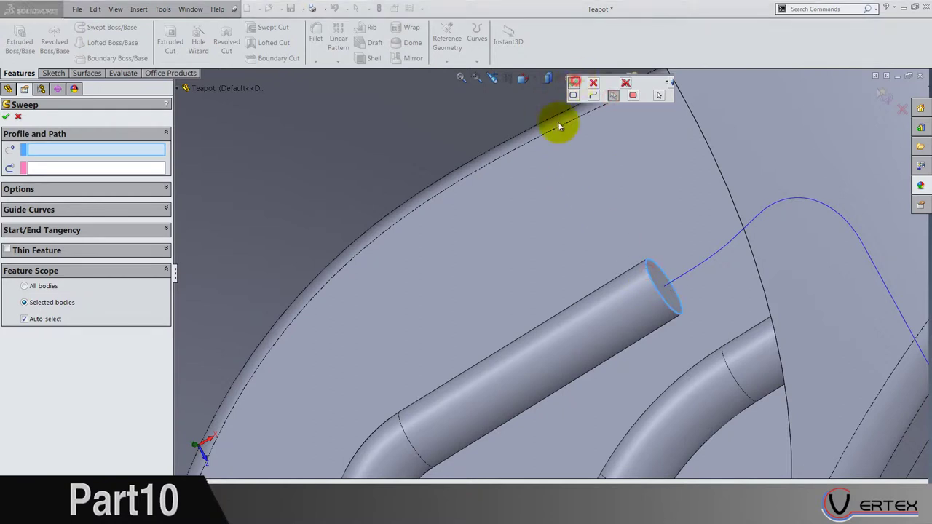
Step: Sketch on the tube's open end face, convert its circular edge into sketch geometry and finish the sketch
right_click(653, 265)
left_click(671, 221)
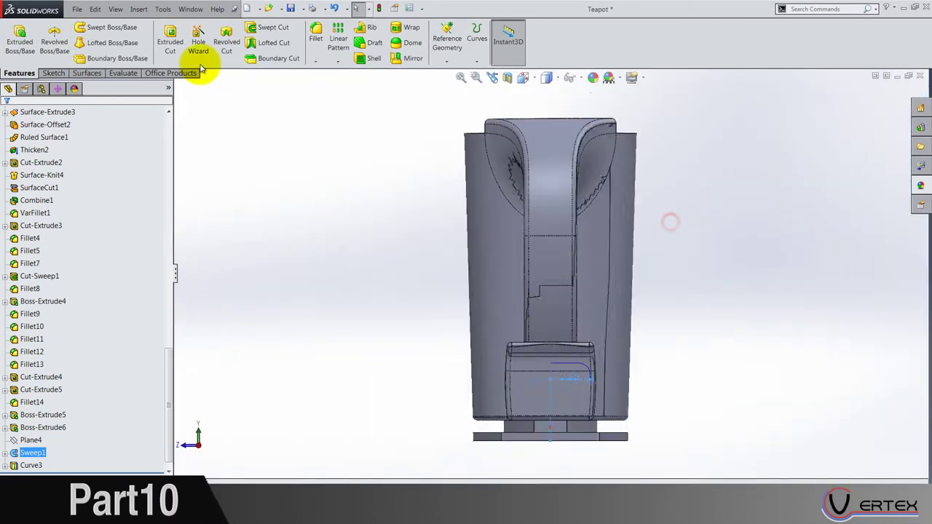
left_click(188, 35)
left_click(885, 95)
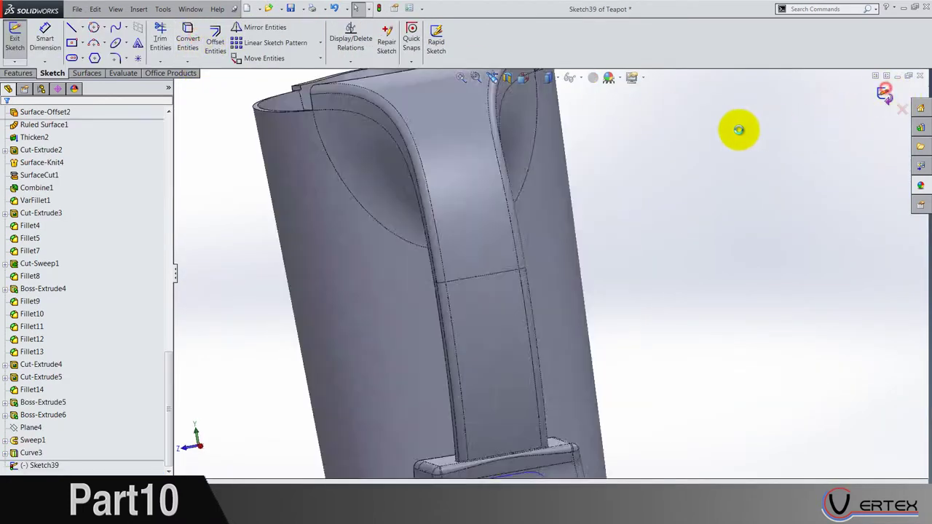
Step: Create a swept boss from the converted end circle along the projected curve, with Follow Path orientation and Merge result enabled
scroll(104, 27, "up", 1)
left_click(109, 28)
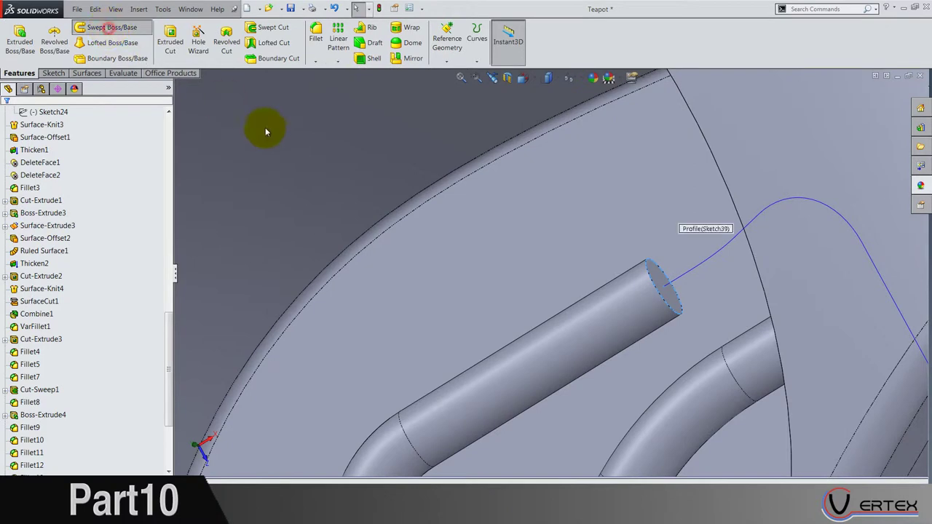
left_click(107, 173)
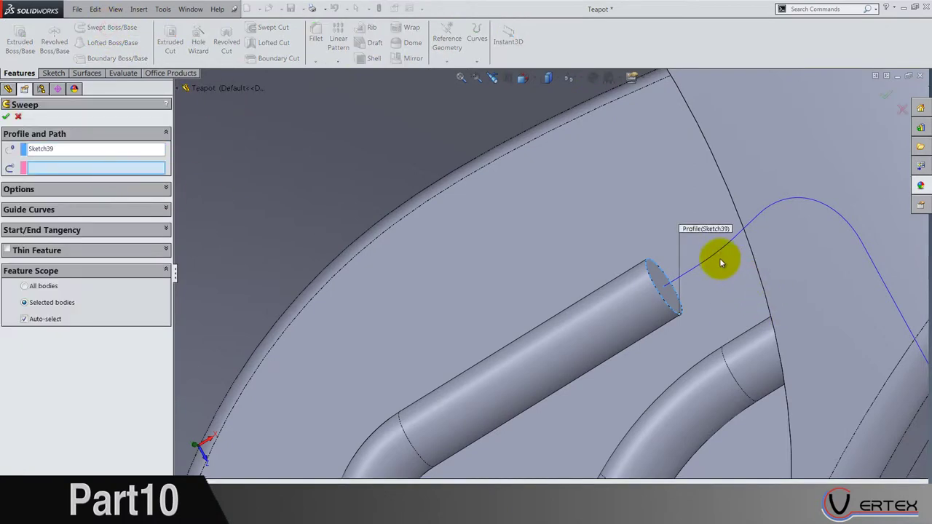
scroll(736, 327, "up", 6)
middle_click_drag(729, 346, 620, 318)
mouse_move(527, 317)
middle_mouse_down()
mouse_move(538, 358)
mouse_move(520, 313)
mouse_move(531, 325)
mouse_move(510, 324)
middle_mouse_up()
scroll(510, 323, "down", 3)
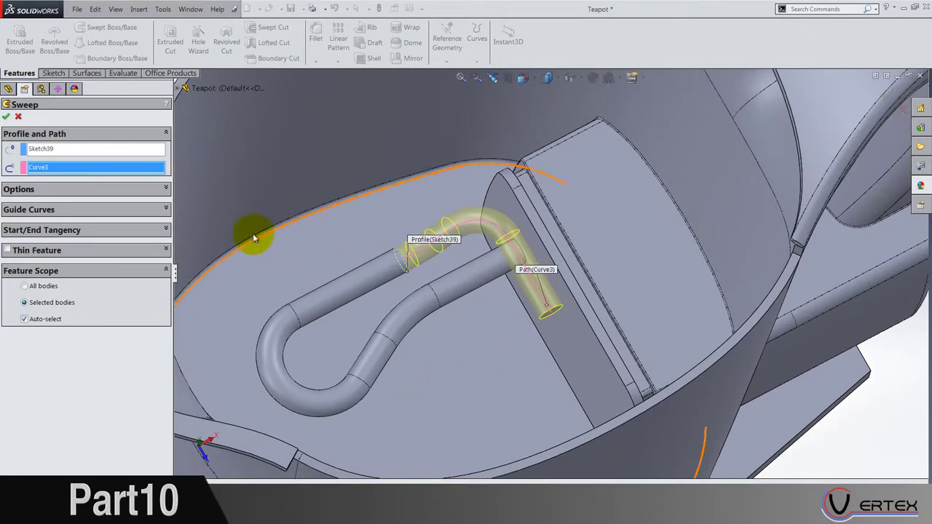
left_click(159, 190)
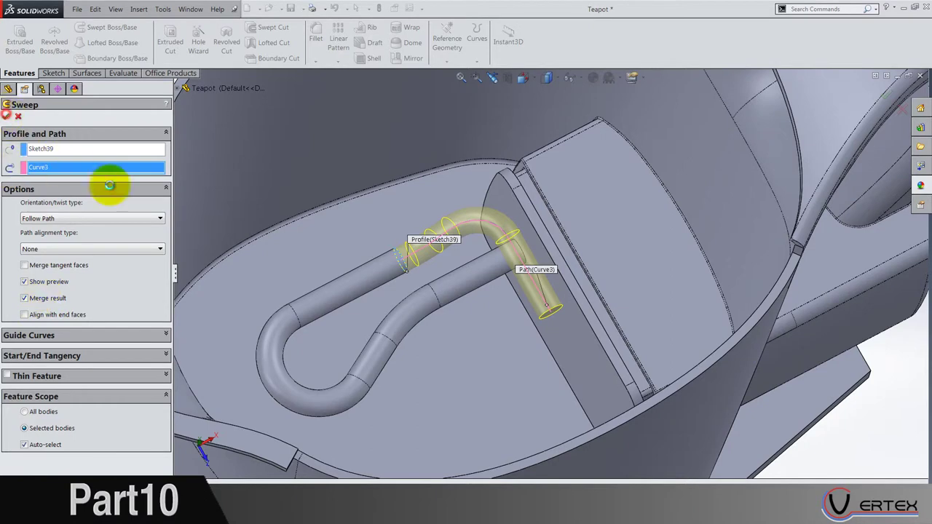
scroll(507, 299, "up", 3)
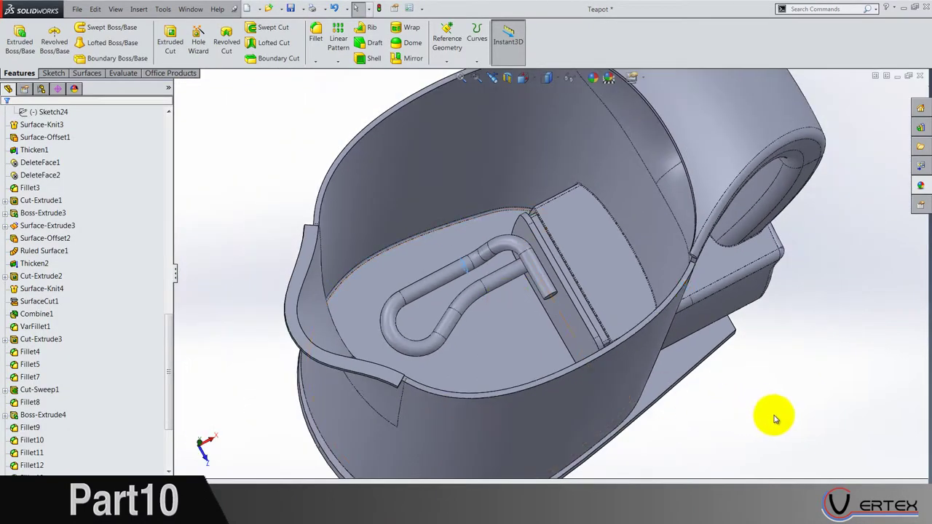
Step: Collapse the feature history and examine how the newly swept tube end sits against the plate of the inner block
scroll(13, 335, "up", 15)
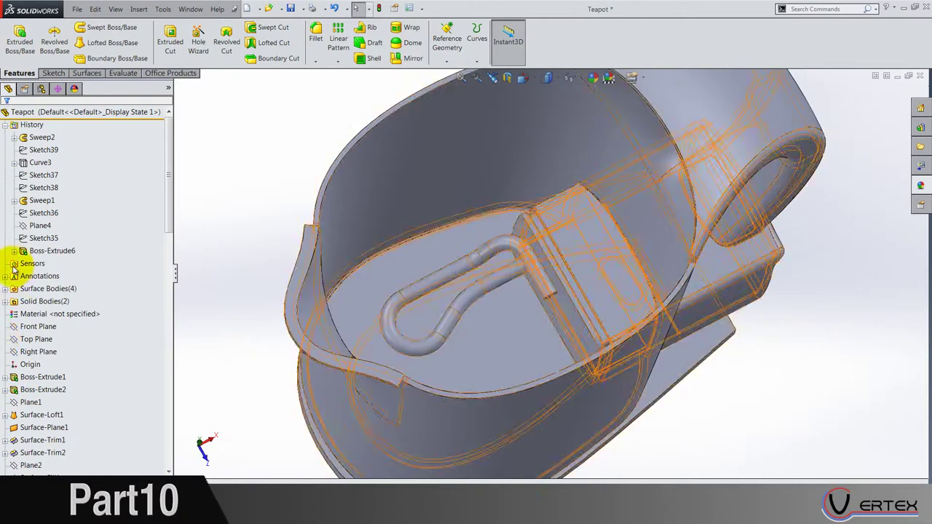
left_click(6, 126)
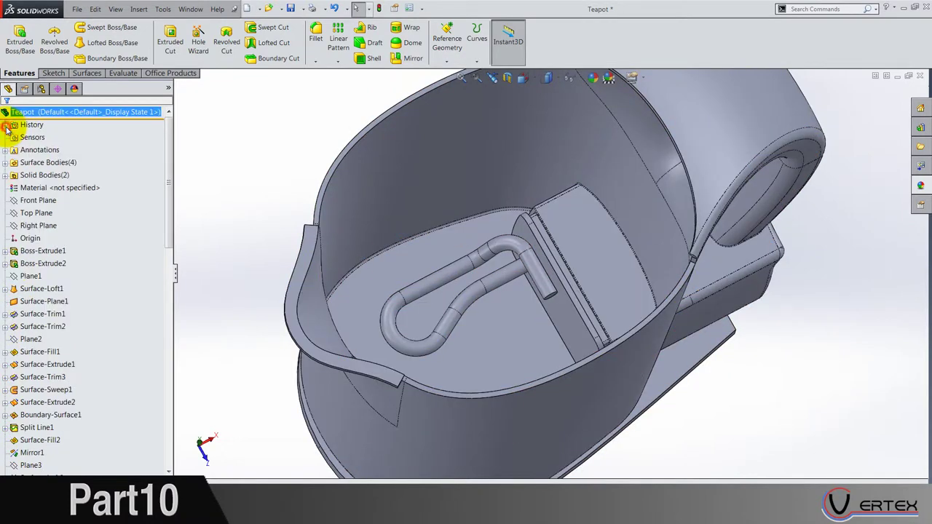
left_click(6, 176)
left_click(6, 176)
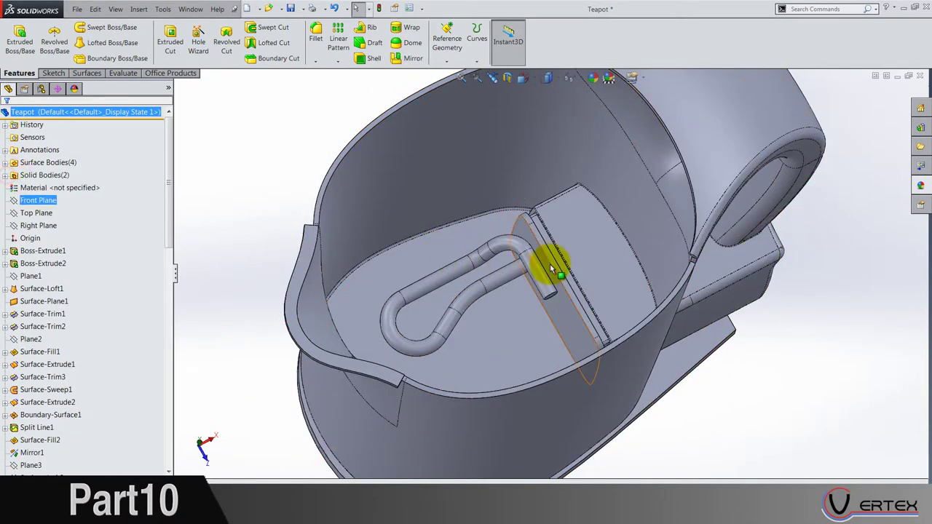
scroll(549, 268, "down", 5)
middle_click_drag(523, 278, 601, 316)
scroll(533, 308, "down", 3)
scroll(593, 305, "down", 3)
scroll(601, 316, "down", 4)
scroll(601, 316, "up", 1)
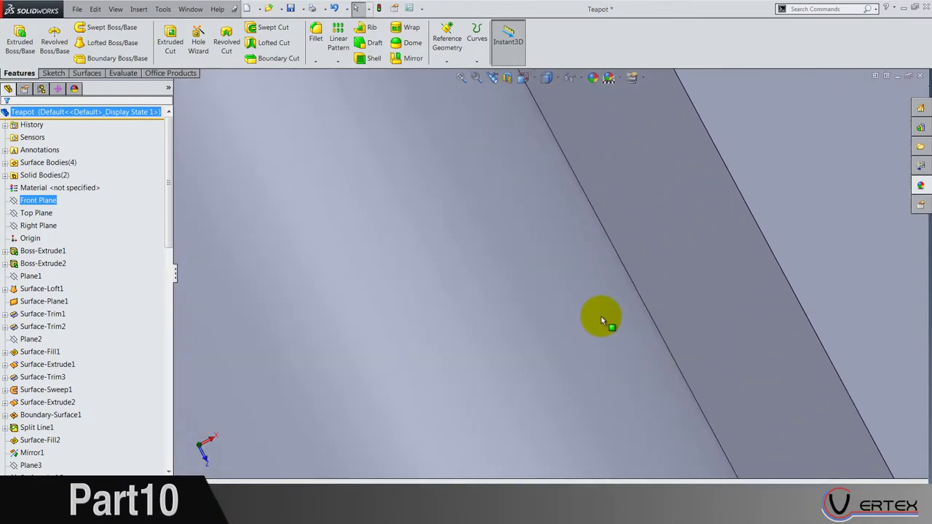
scroll(601, 316, "up", 10)
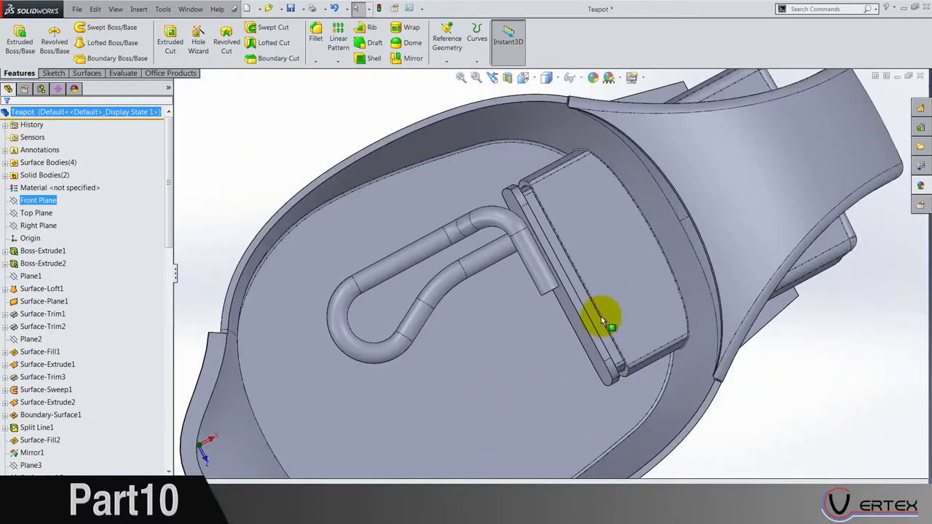
scroll(601, 316, "up", 4)
scroll(600, 316, "up", 3)
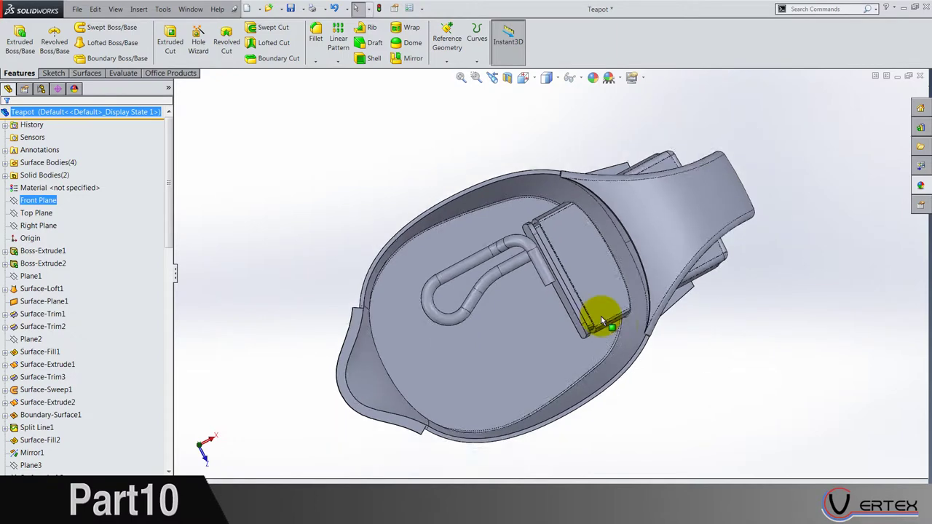
Step: Expand the sweep's projected curve and set the end offset dimension of its Front Plane sketch, Sketch38, to 2.60 mm
scroll(541, 250, "down", 4)
scroll(77, 372, "down", 6)
scroll(69, 394, "down", 10)
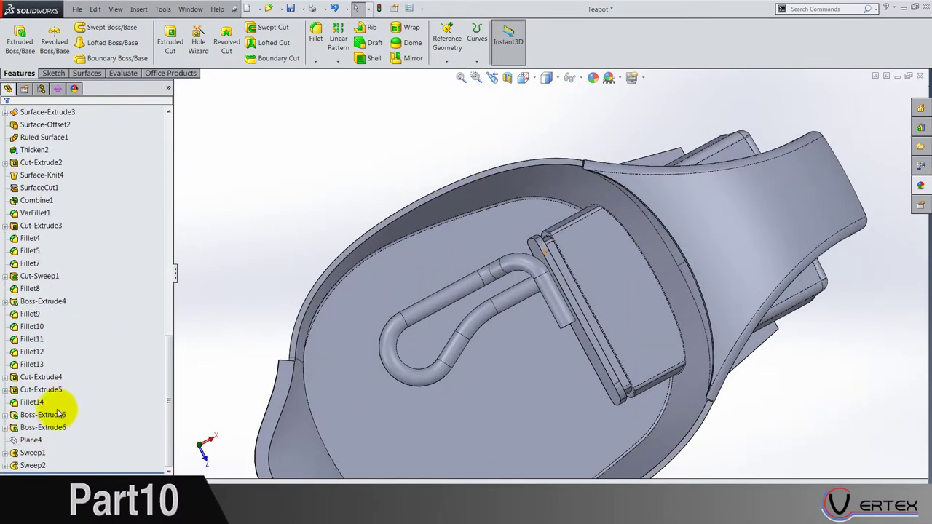
left_click(29, 440)
left_click(5, 466)
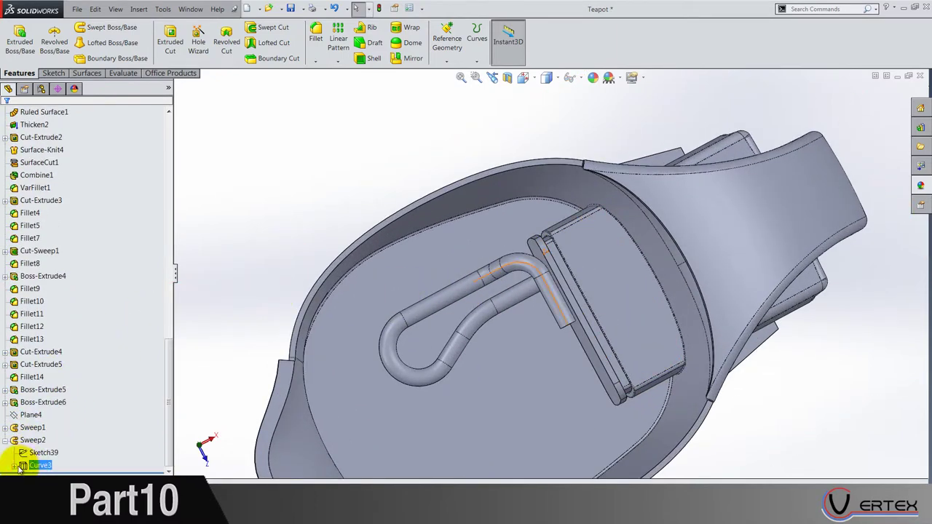
left_click(14, 465)
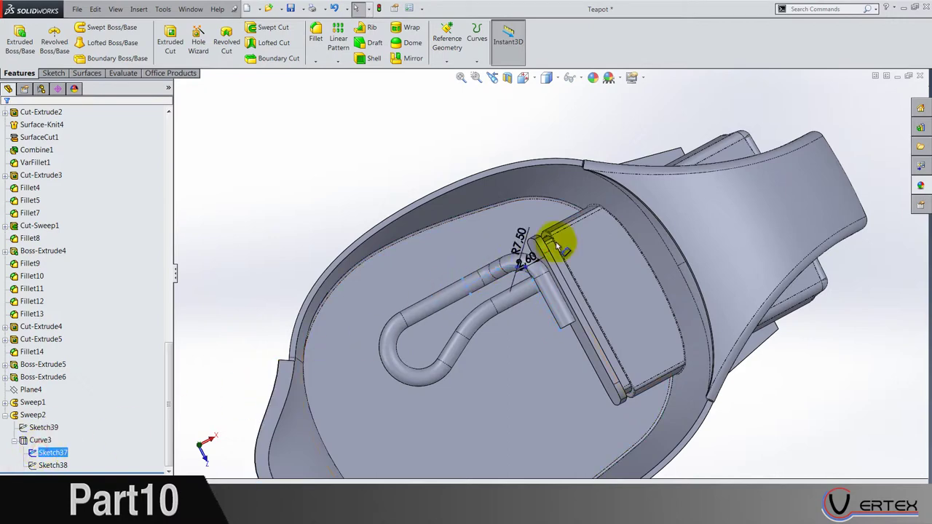
scroll(542, 252, "down", 5)
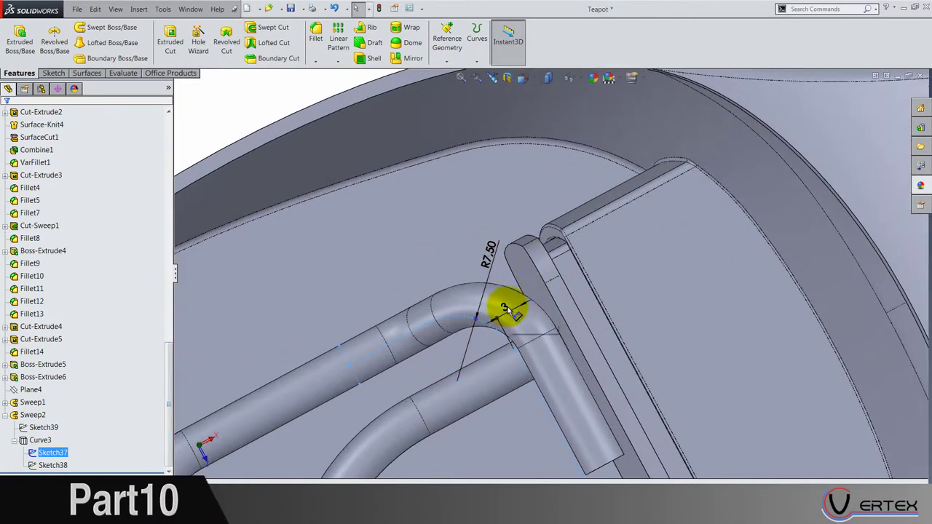
left_click(37, 466, "ctrl")
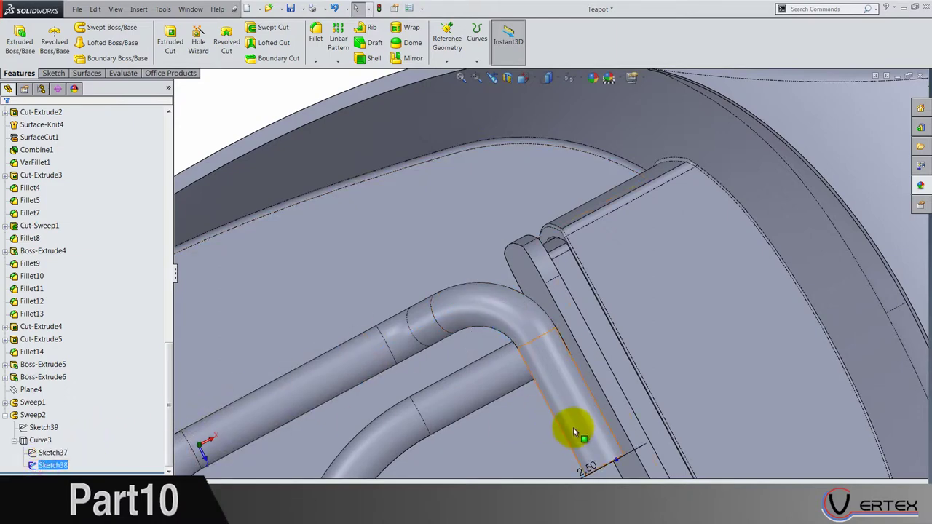
scroll(575, 435, "up", 1)
scroll(578, 435, "up", 4)
middle_click_drag(577, 434, 537, 307)
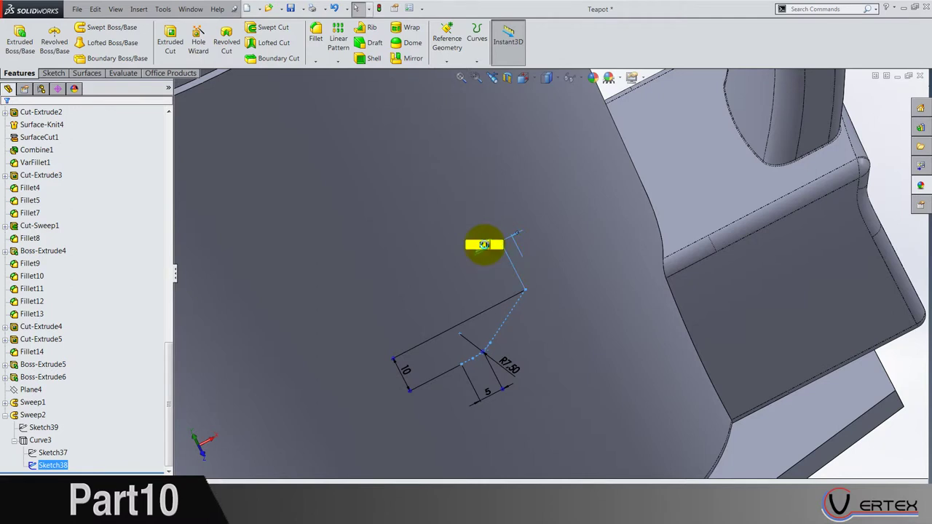
key("Return")
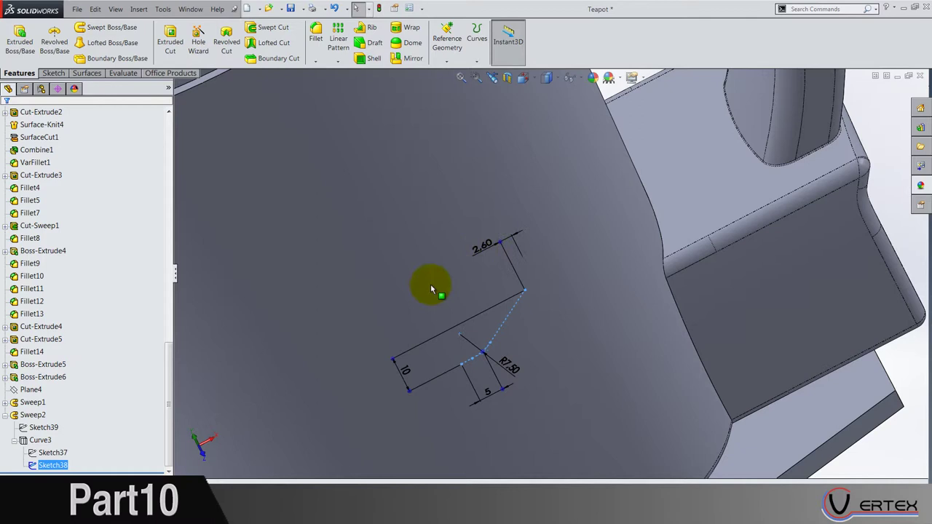
Step: Edit the short offset dimension in the projected curve's Top Plane sketch, Sketch37, and rebuild the model
left_click(54, 453)
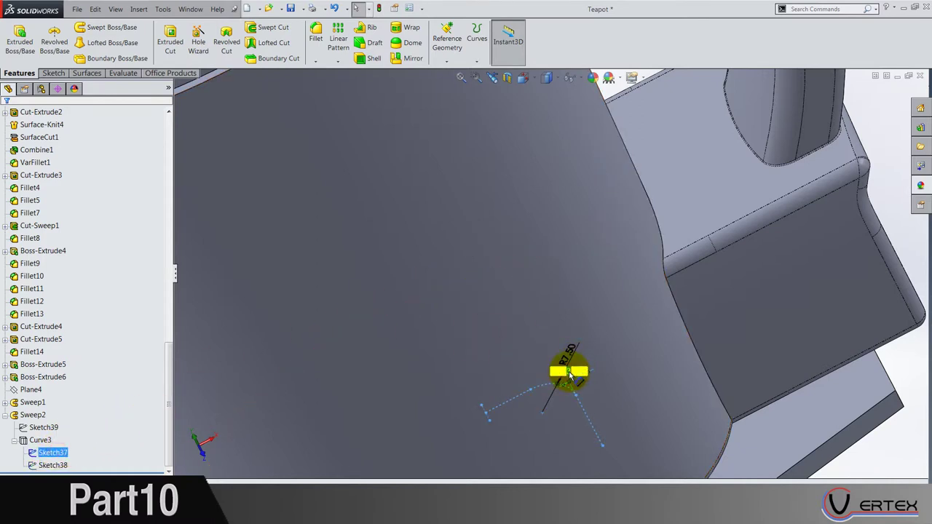
key("Return")
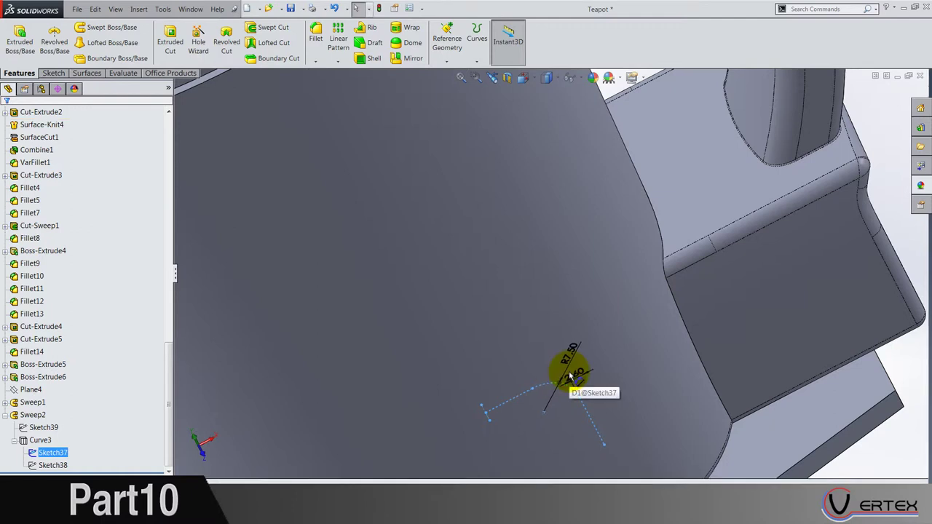
left_click(379, 9)
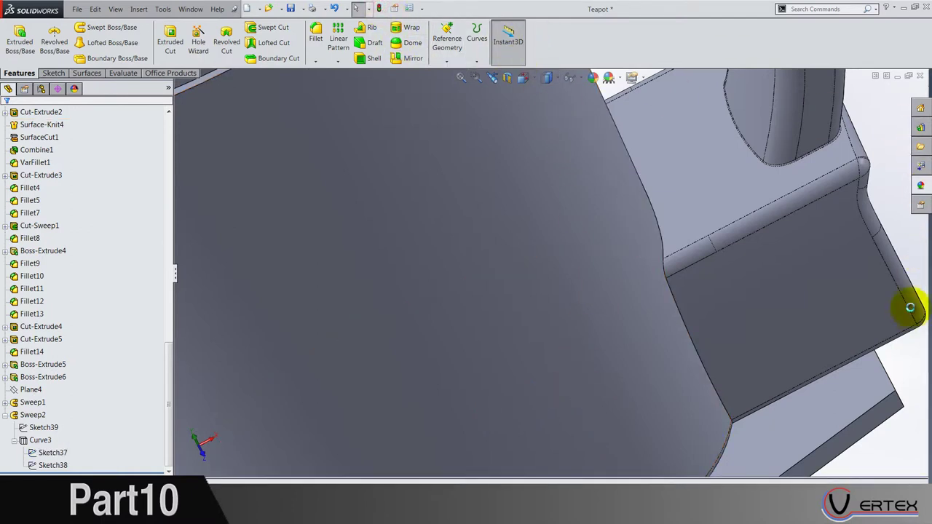
Step: Inspect the rebuilt tube end and its clearance to the neighbouring tube leg and the inner block's plate
scroll(450, 236, "up", 6)
middle_click_drag(451, 239, 483, 333)
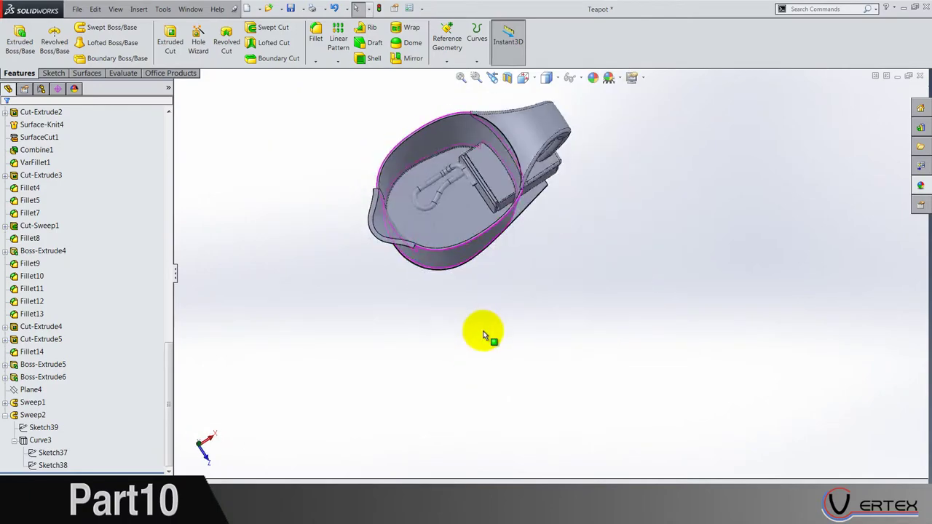
scroll(448, 131, "down", 8)
scroll(443, 142, "down", 3)
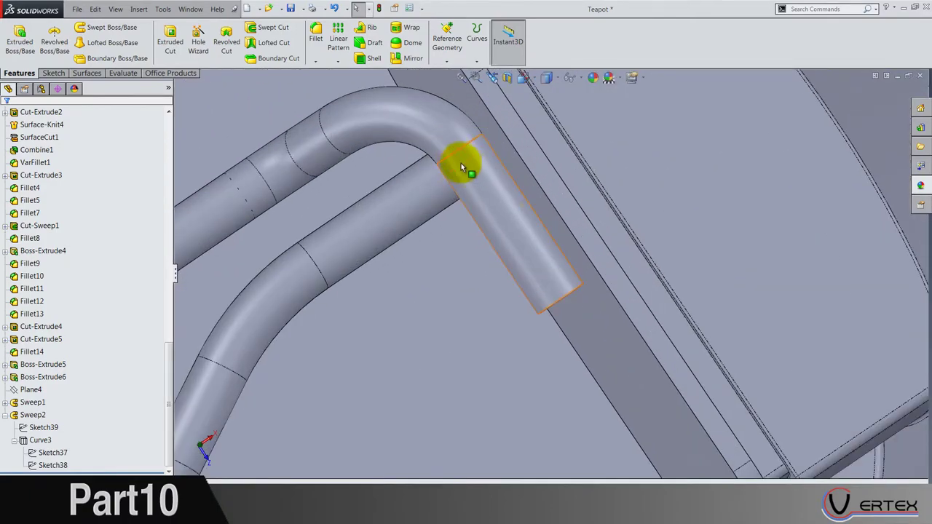
scroll(448, 146, "up", 2)
middle_click_drag(484, 219, 492, 230)
scroll(492, 230, "down", 5)
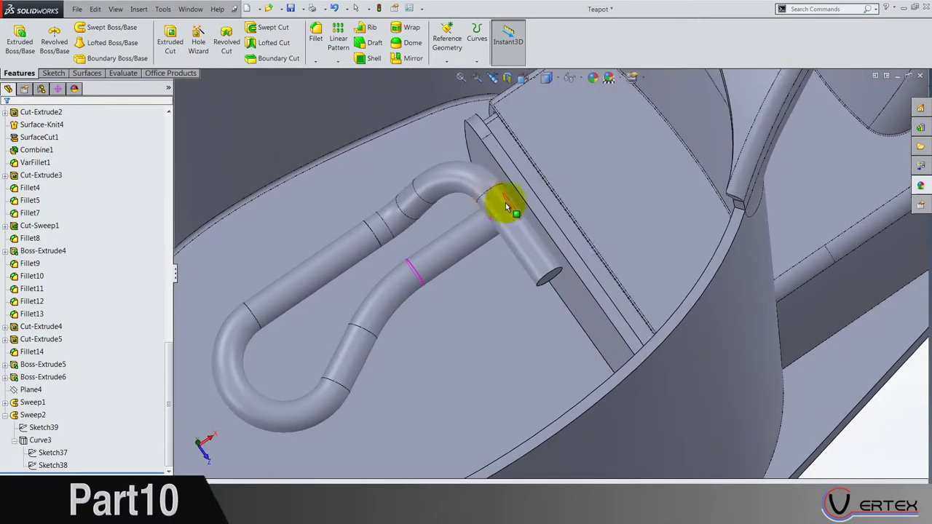
scroll(83, 189, "up", 15)
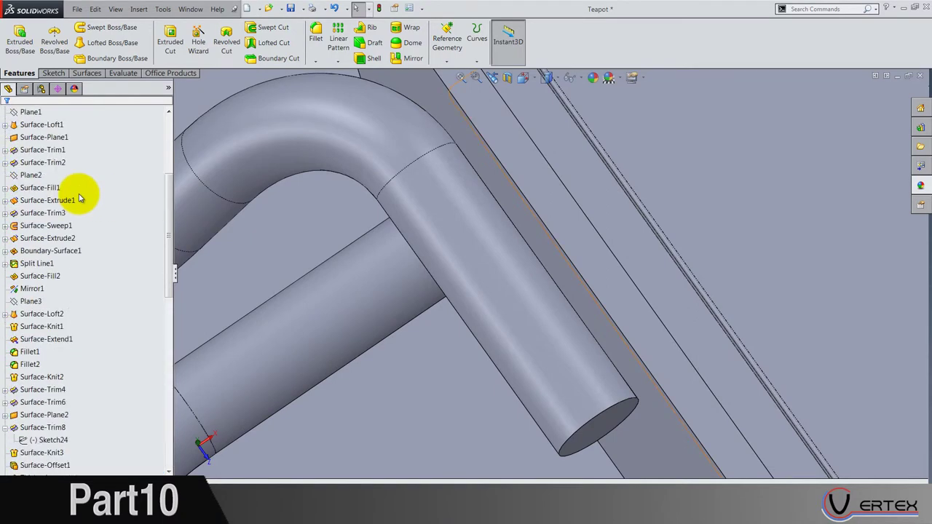
Step: Check which separate solid bodies the part contains, highlighting the Boss-Extrude6 body in the list
left_click(5, 176)
left_click(44, 201)
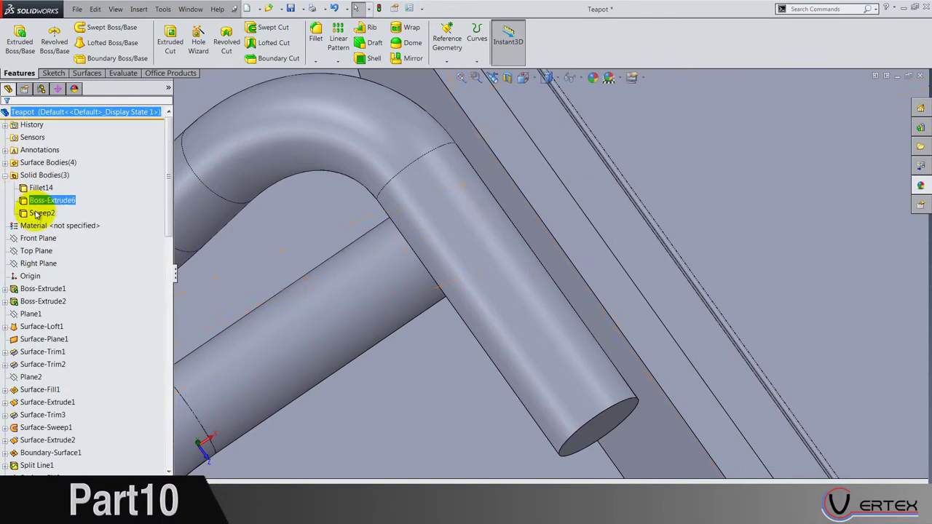
left_click(5, 175)
scroll(488, 327, "up", 8)
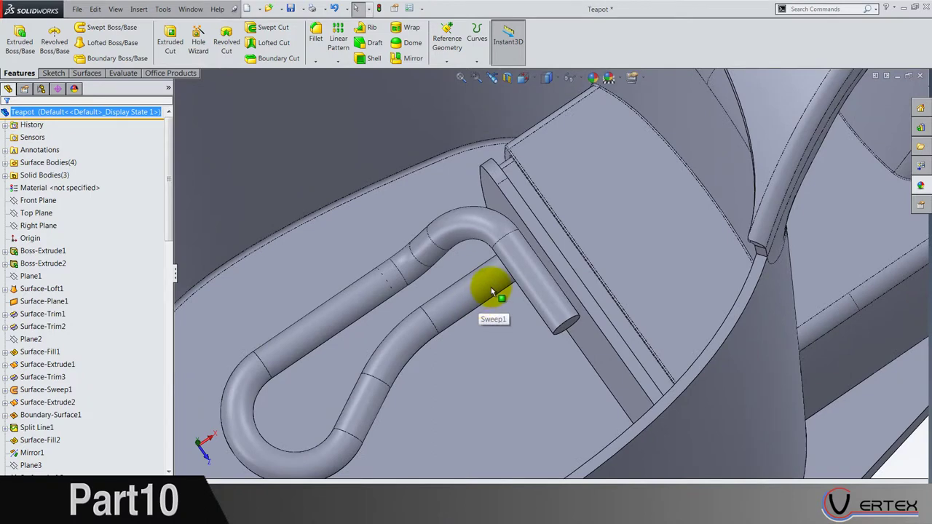
left_click(411, 59)
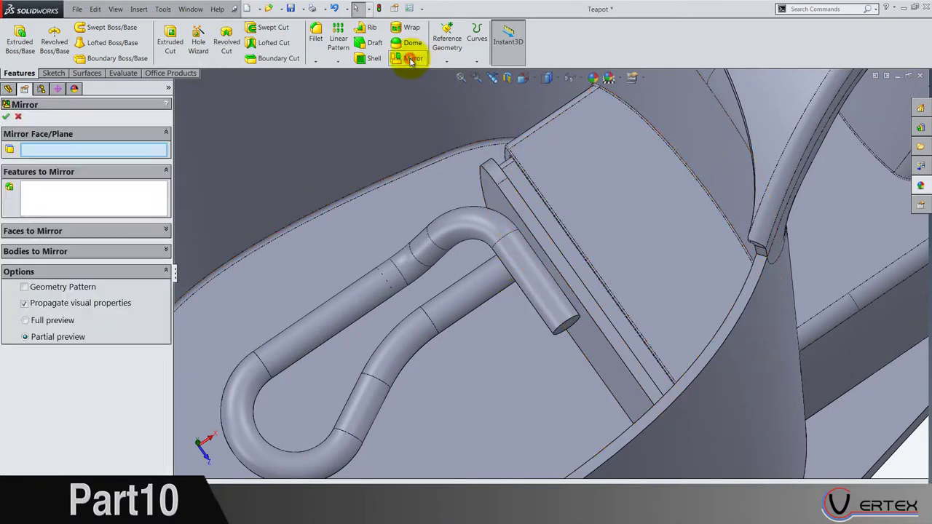
left_click(32, 252)
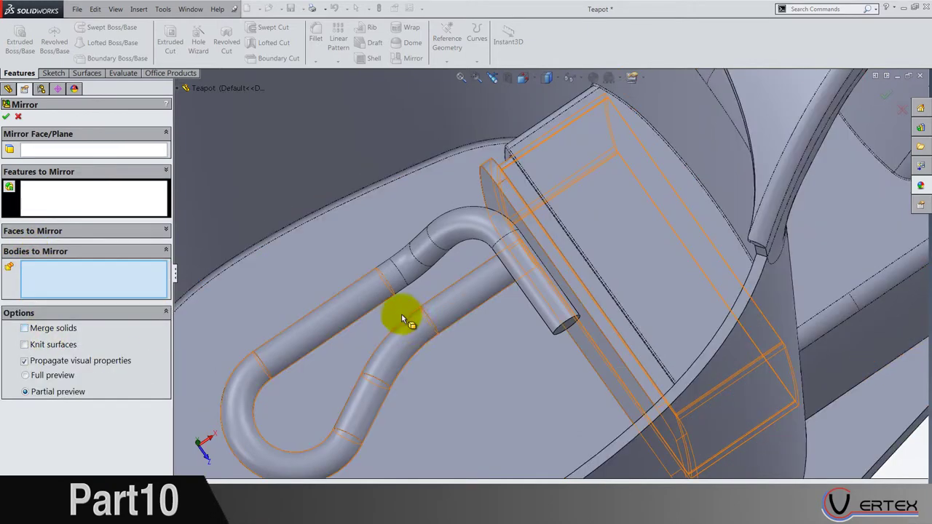
left_click(380, 289)
left_click(391, 282)
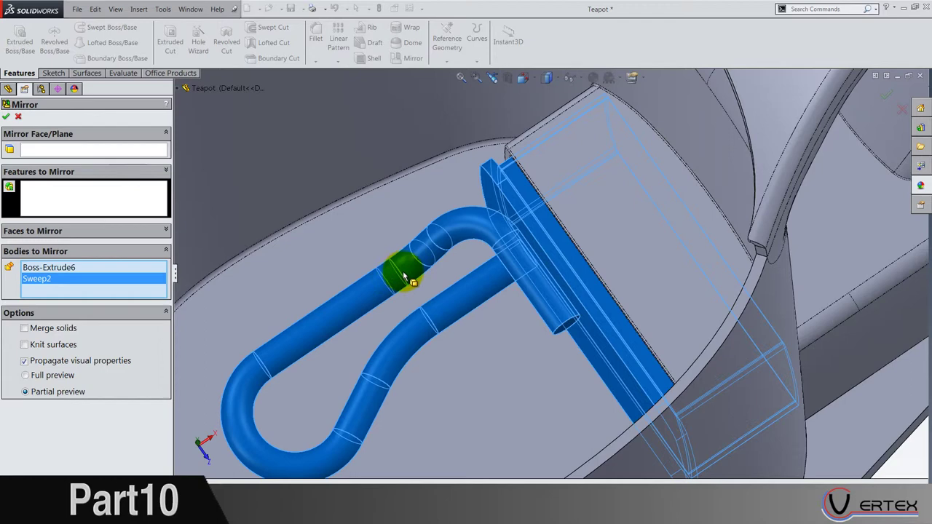
left_click(397, 278)
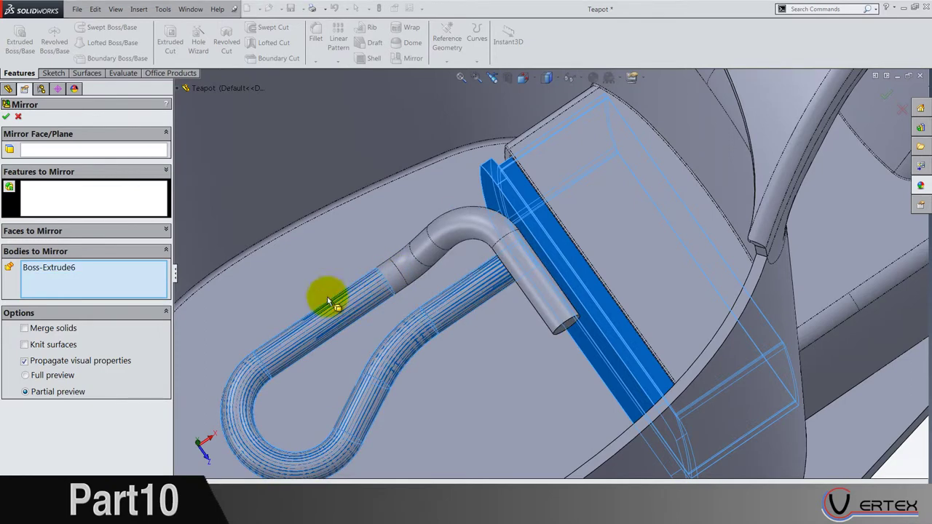
left_click(14, 119)
Step: Edit the sweep of the bent tube end, Sweep2, so that its result is not merged with other bodies
scroll(21, 379, "down", 10)
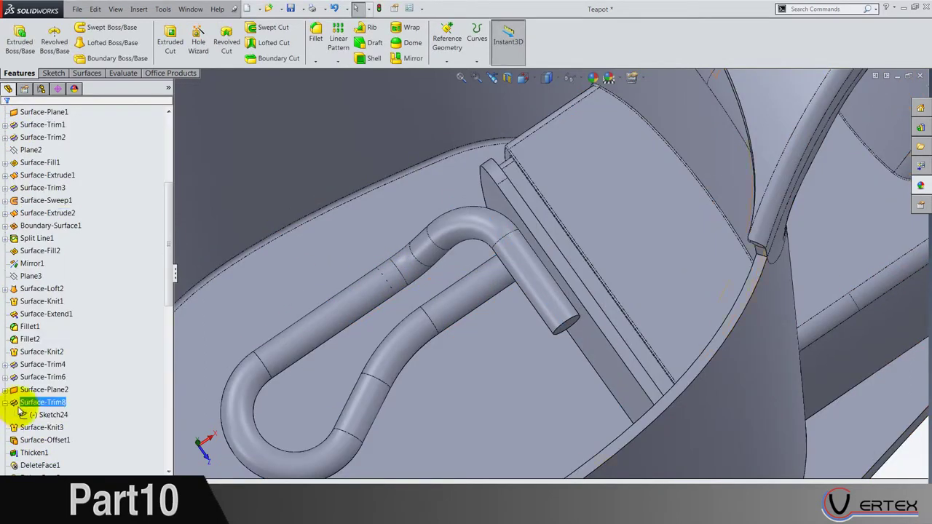
left_click(480, 235)
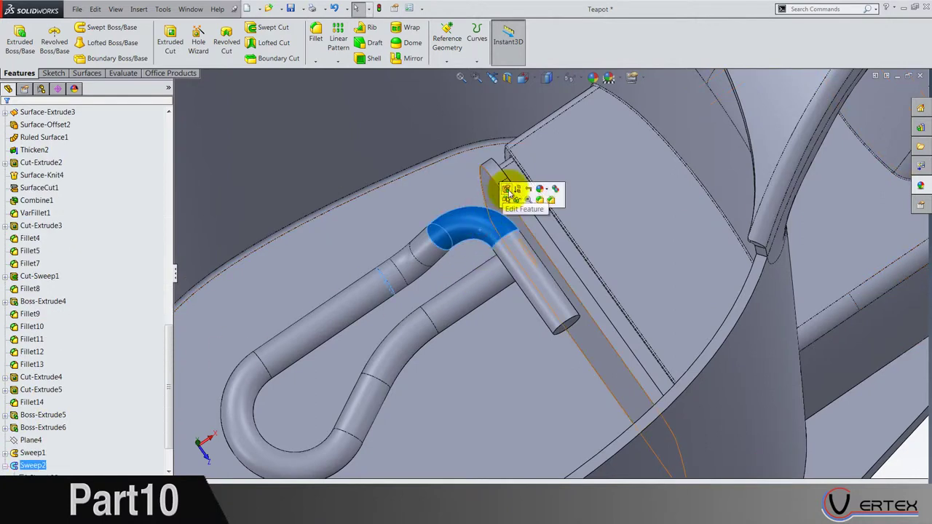
left_click(98, 315)
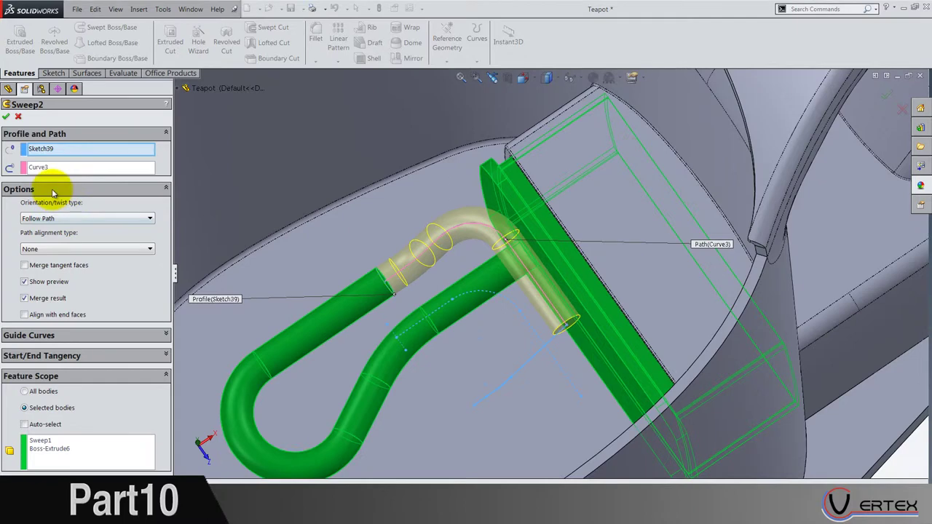
left_click(43, 299)
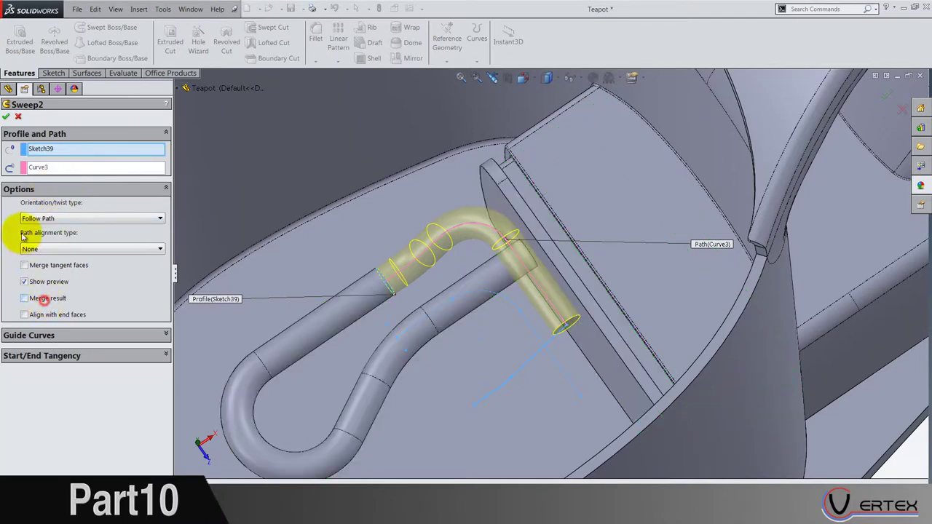
left_click(6, 119)
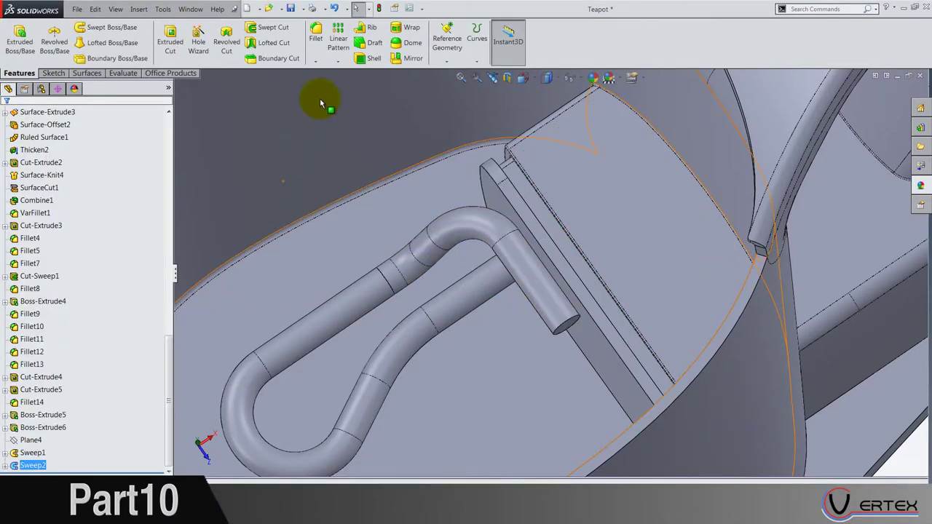
Step: Mirror the two tube bodies Sweep2 and Sweep1 about the Front Plane, clearing the preselected feature and mirroring only bodies
left_click(413, 58)
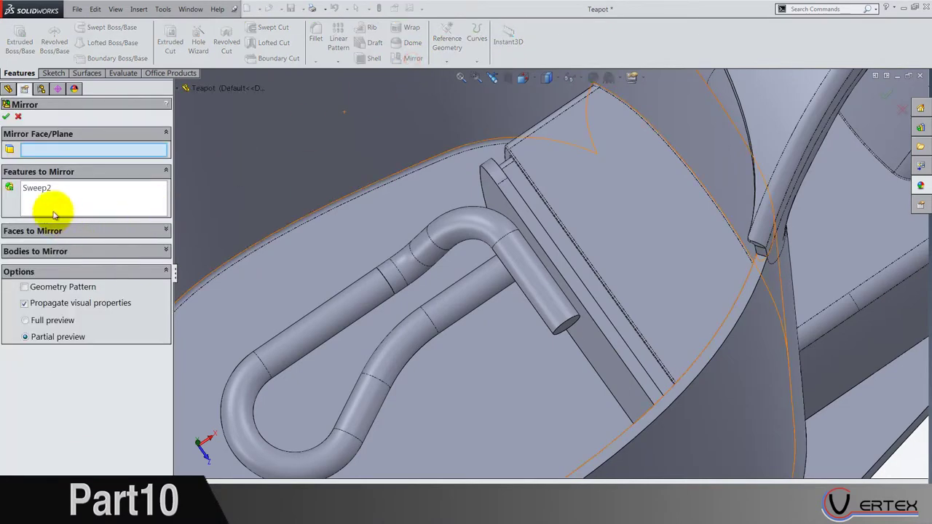
right_click(56, 195)
left_click(59, 208)
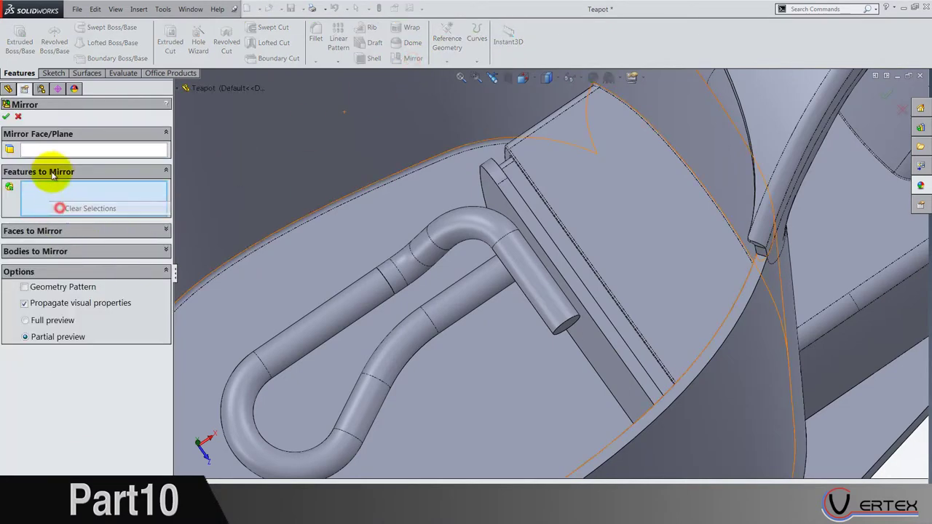
left_click(61, 250)
left_click(389, 270)
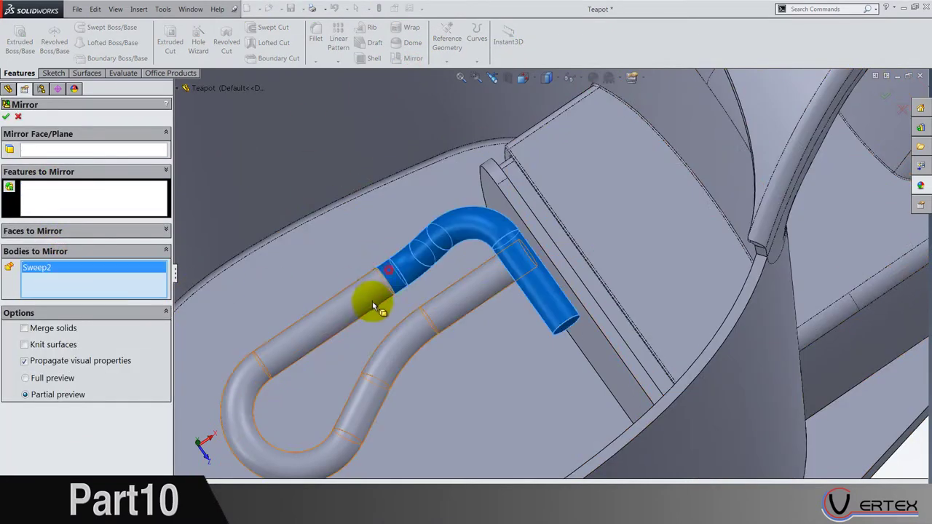
left_click(365, 295)
left_click(78, 152)
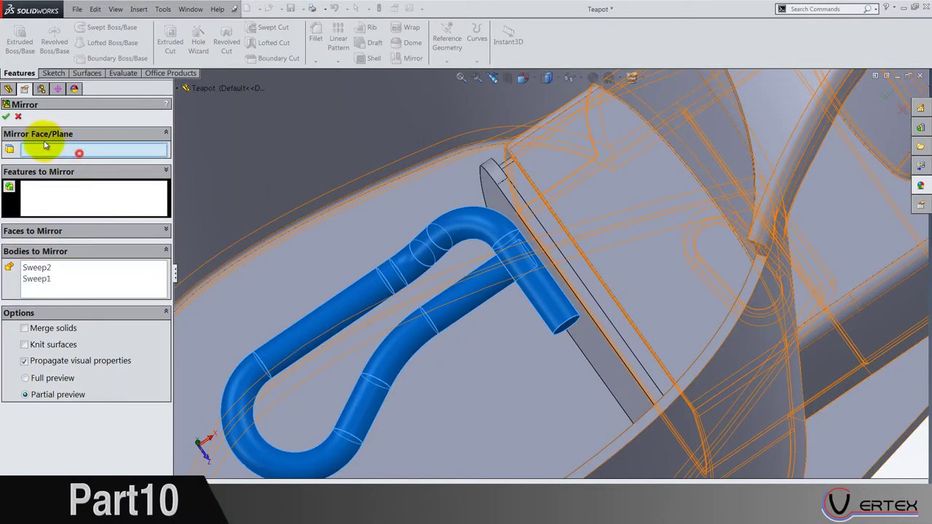
left_click(186, 88)
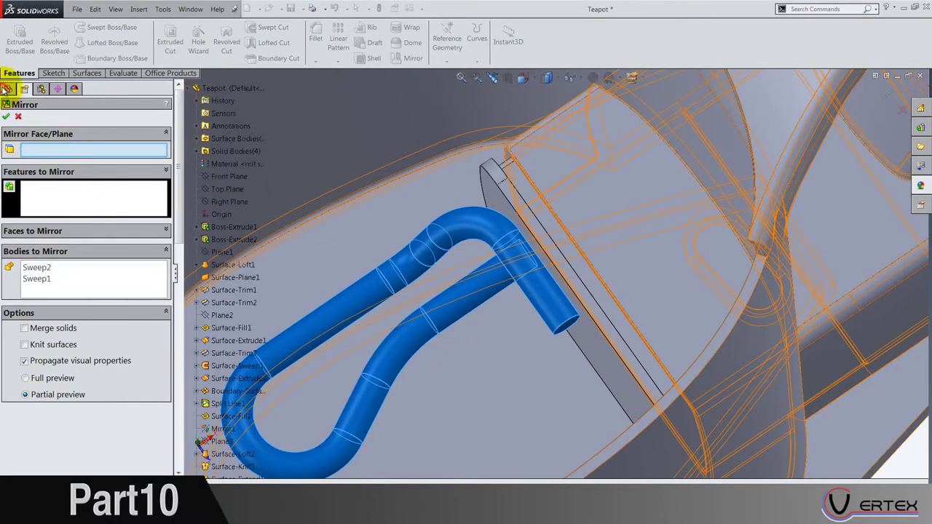
left_click(225, 178)
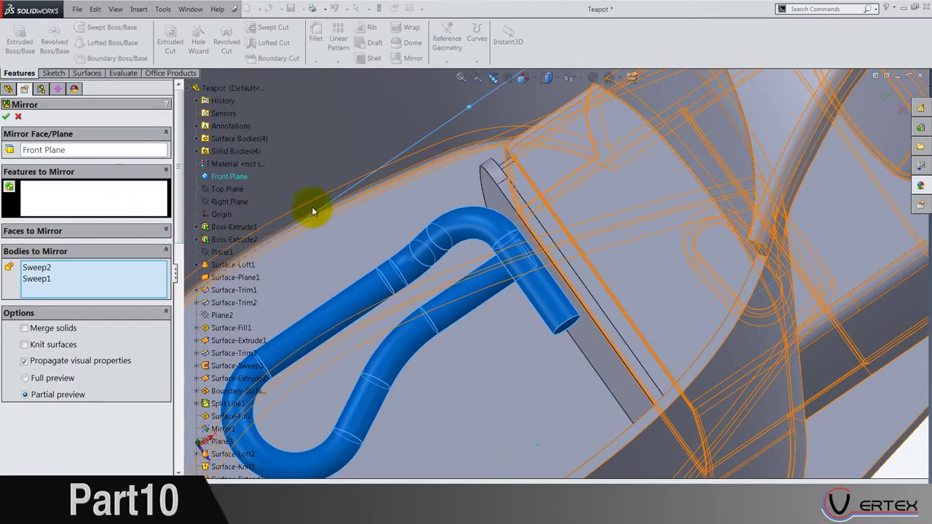
scroll(435, 271, "up", 9)
right_click(380, 278)
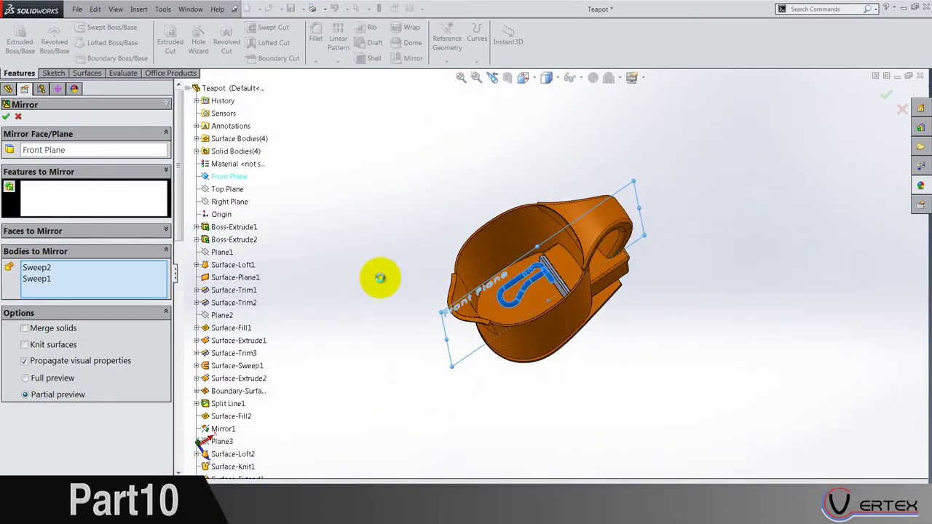
Step: Start an additive Combine and select both swept tube bodies together with their two mirrored copies
scroll(434, 277, "down", 5)
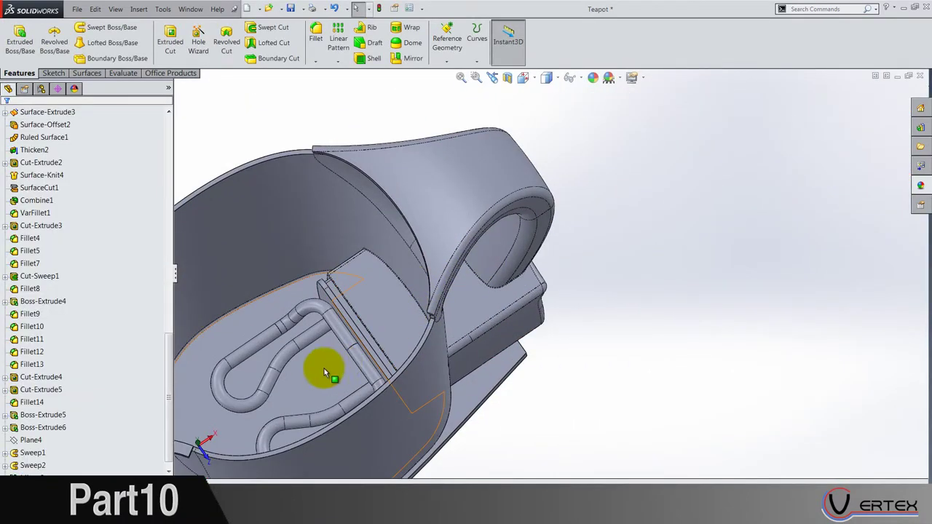
scroll(284, 385, "down", 5)
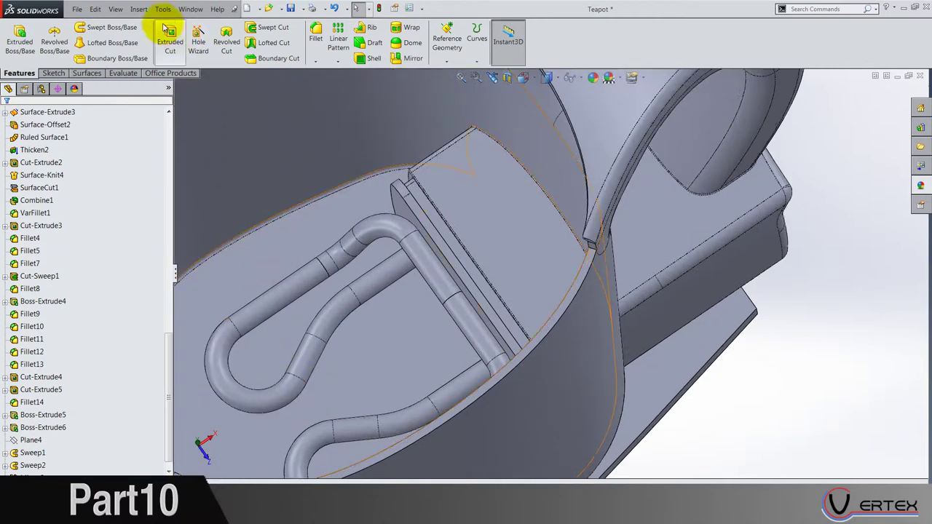
left_click(140, 9)
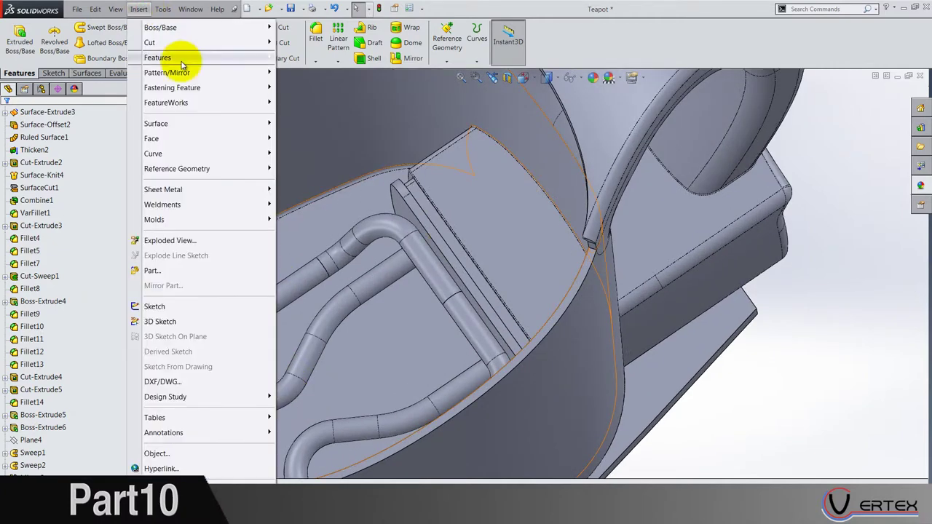
mouse_move(181, 58)
left_click(316, 293)
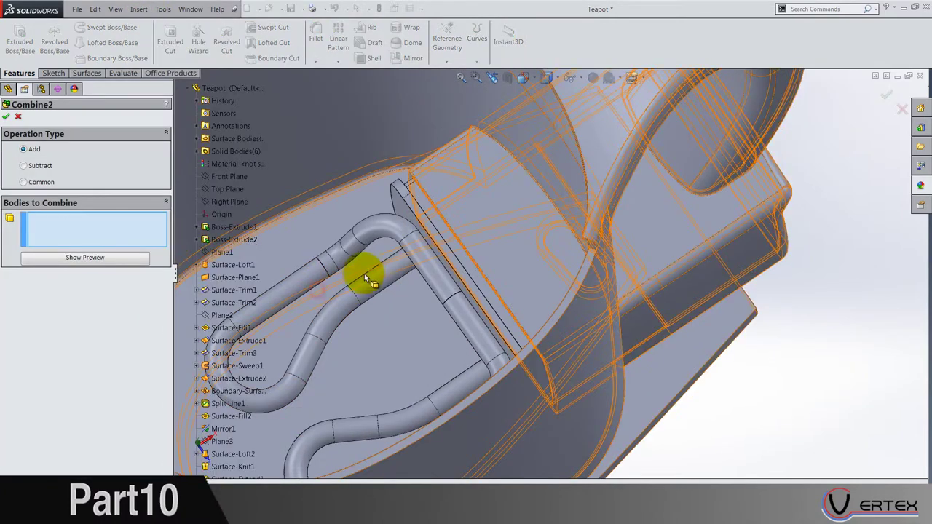
left_click(370, 280)
left_click(353, 244)
scroll(413, 302, "up", 2)
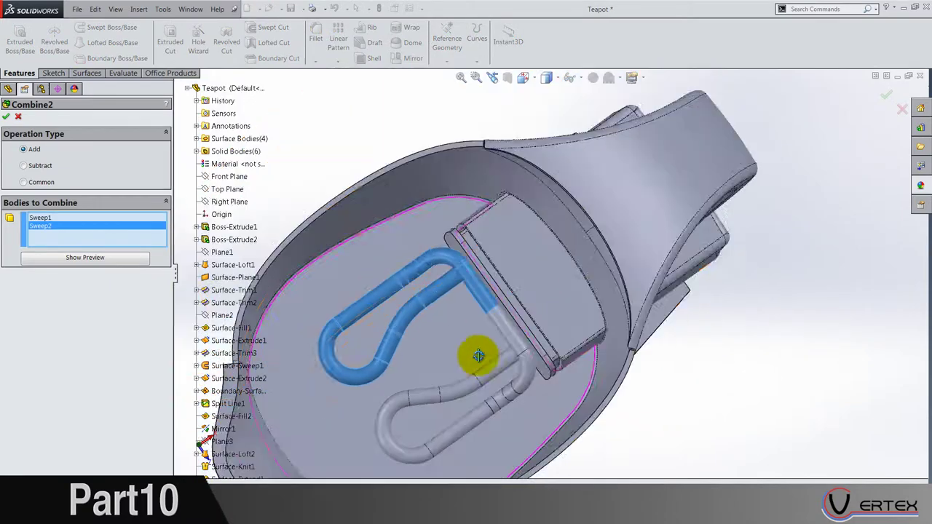
middle_click_drag(478, 356, 512, 368)
scroll(512, 368, "down", 1)
left_click(512, 377)
left_click(545, 395)
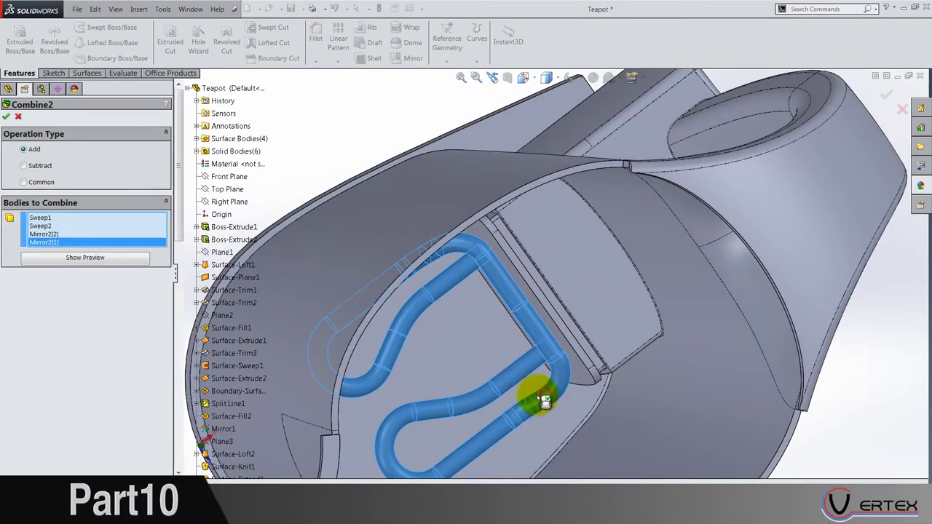
Step: Include the inner block body Boss-Extrude6 in the selection and complete the additive Combine
scroll(541, 396, "up", 2)
middle_click_drag(541, 395, 523, 372)
scroll(527, 263, "down", 3)
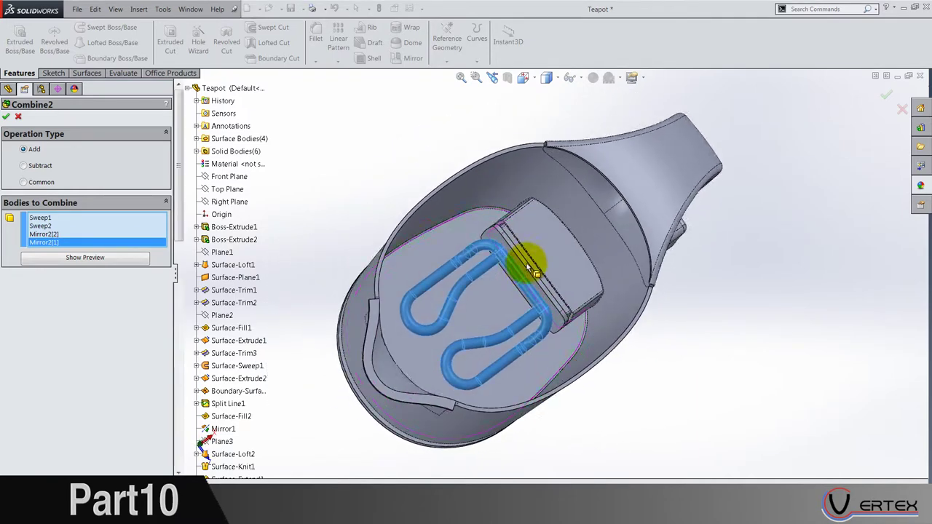
left_click(527, 263)
scroll(553, 367, "up", 5)
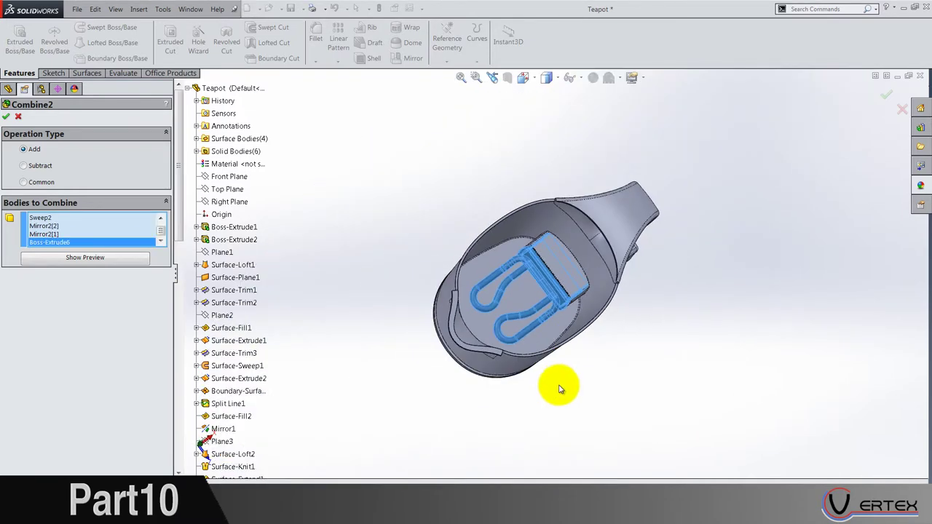
mouse_move(561, 384)
middle_mouse_down()
mouse_move(547, 396)
mouse_move(568, 383)
mouse_move(573, 393)
middle_mouse_up()
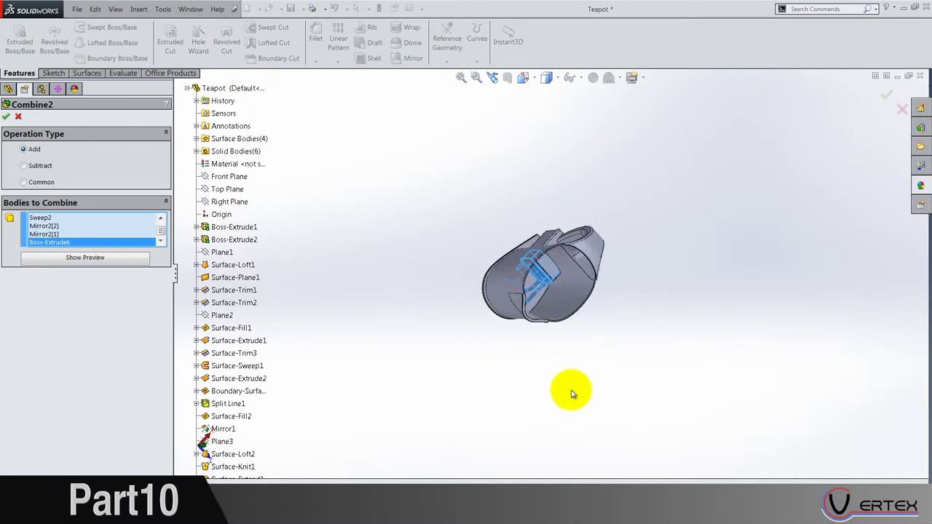
right_click(560, 376)
left_click(560, 377)
Step: Collapse Surface-Plane2 and Surface-Trim8 in the feature history and show the whole teapot in isometric view
scroll(44, 428, "up", 12)
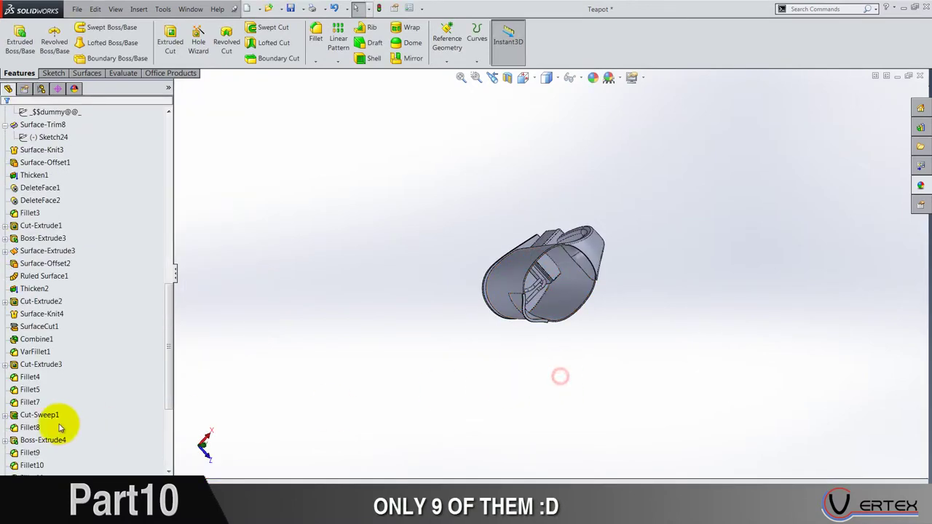
scroll(42, 430, "down", 4)
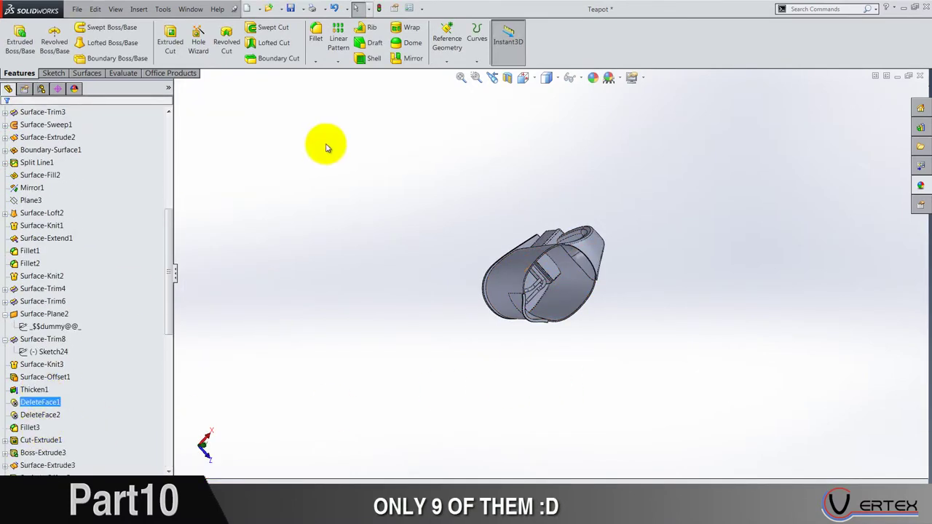
left_click(17, 318)
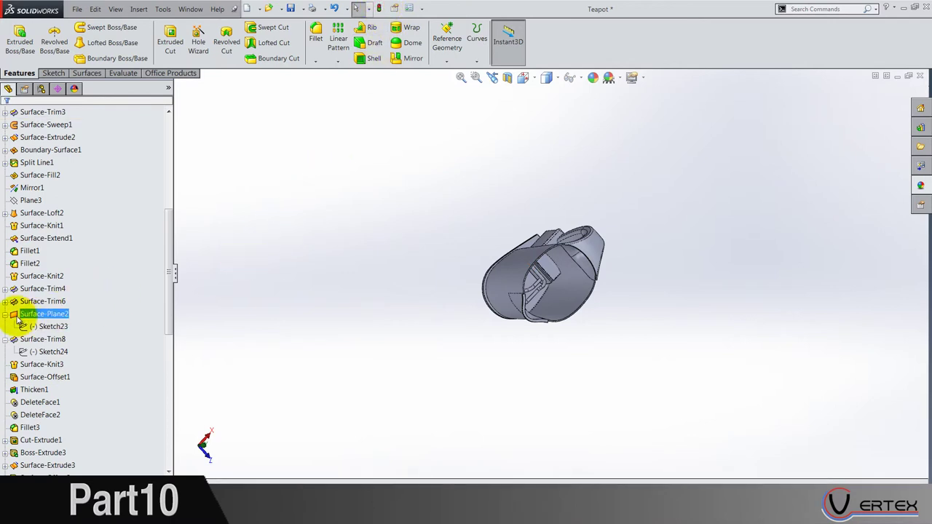
left_click(7, 316)
left_click(6, 328)
scroll(44, 345, "up", 7)
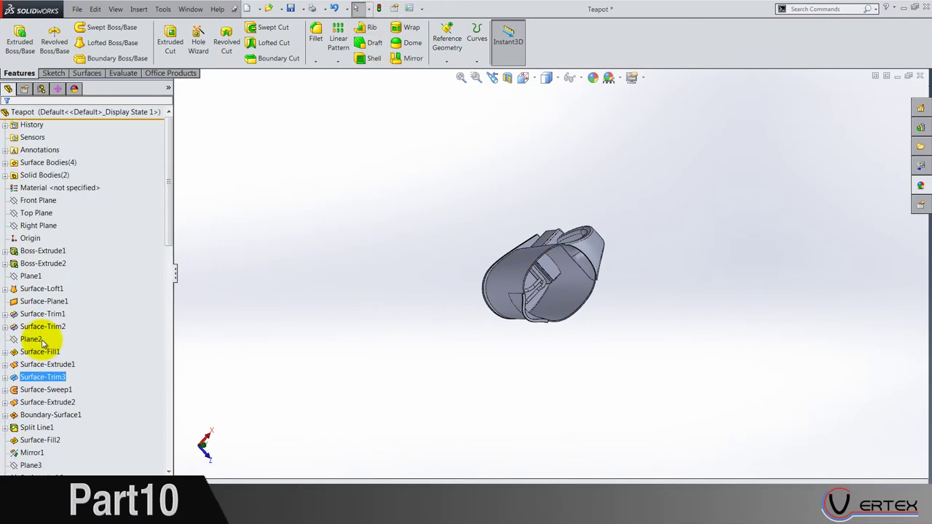
left_click(534, 77)
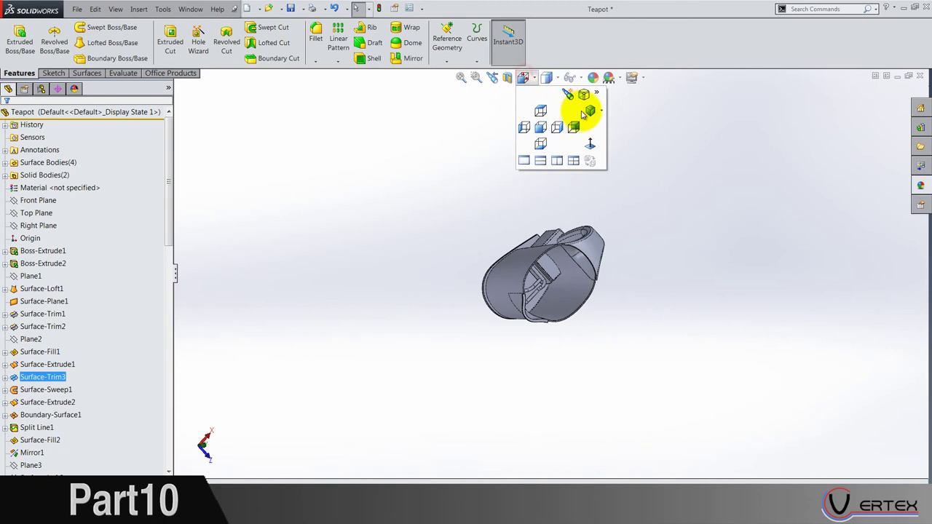
left_click(588, 111)
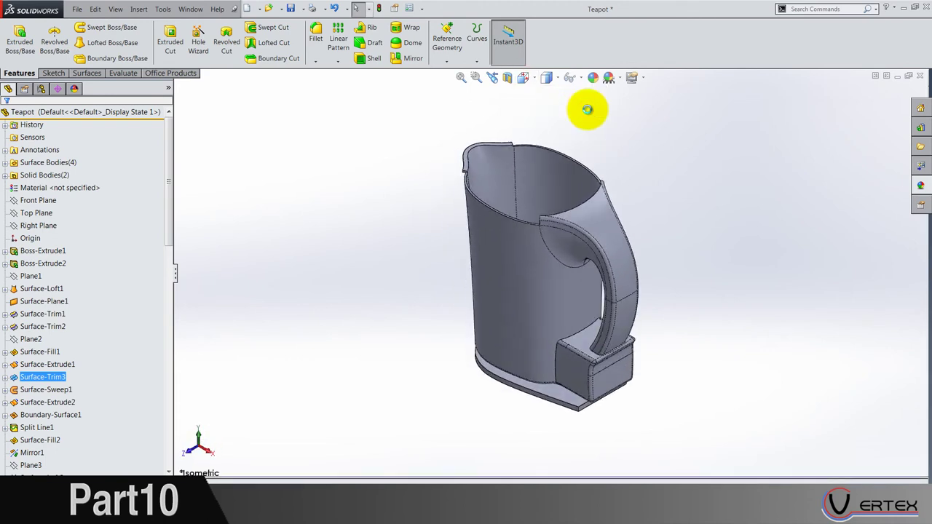